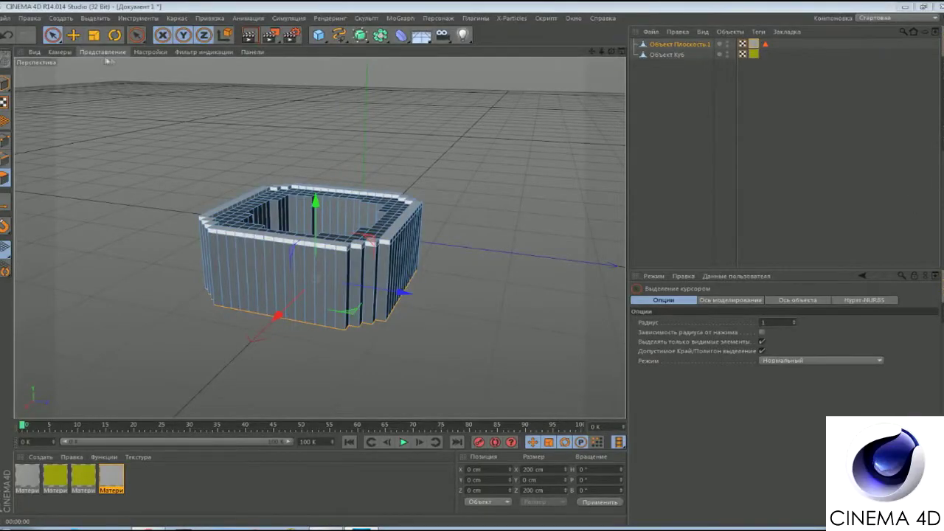
Open the viewport's Представление (Display) menu with the voxel drum shell on screen
left_click(103, 51)
Switch to plain shading and extrude Объект Плоскость.1's faces -5 cm inward
left_click(243, 86)
left_click_drag(424, 182, 287, 214, "alt")
left_click(287, 215)
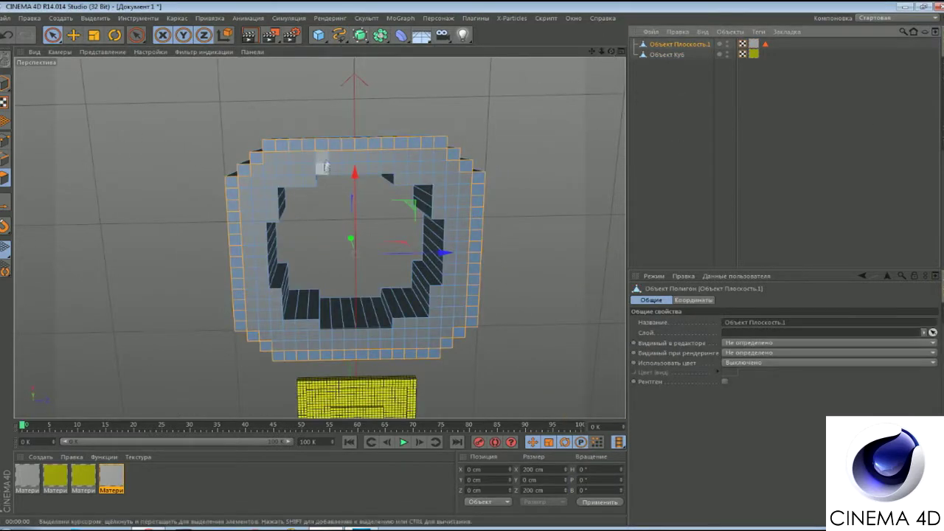
right_click(326, 180)
left_click(401, 288)
left_click_drag(400, 289, 355, 271, "alt")
left_click_drag(700, 387, 705, 360)
Live-select a band of the shell's faces and assign a material to them
key("F5")
key("F3")
left_click(51, 34)
key("F1")
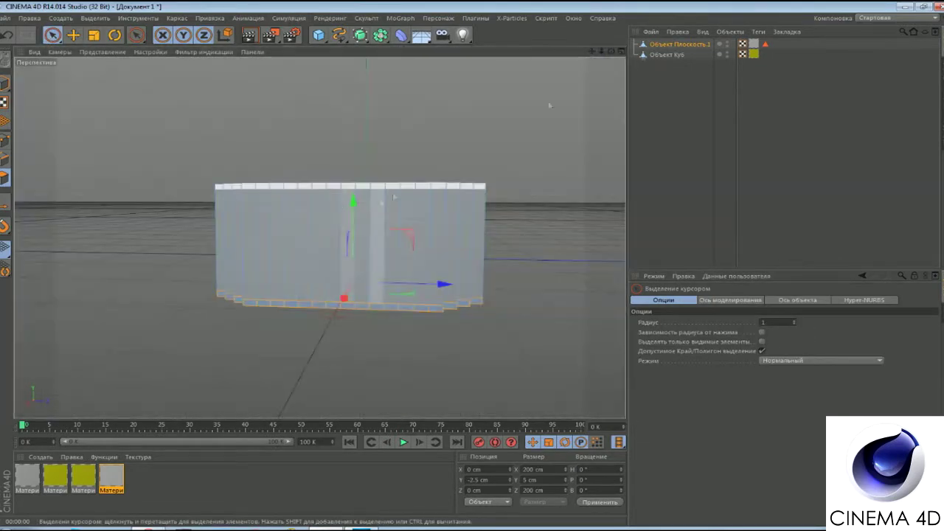
left_click_drag(317, 309, 324, 266, "alt")
left_click_drag(111, 478, 337, 391)
key("ctrl+shift+z")
key("ctrl+shift+z")
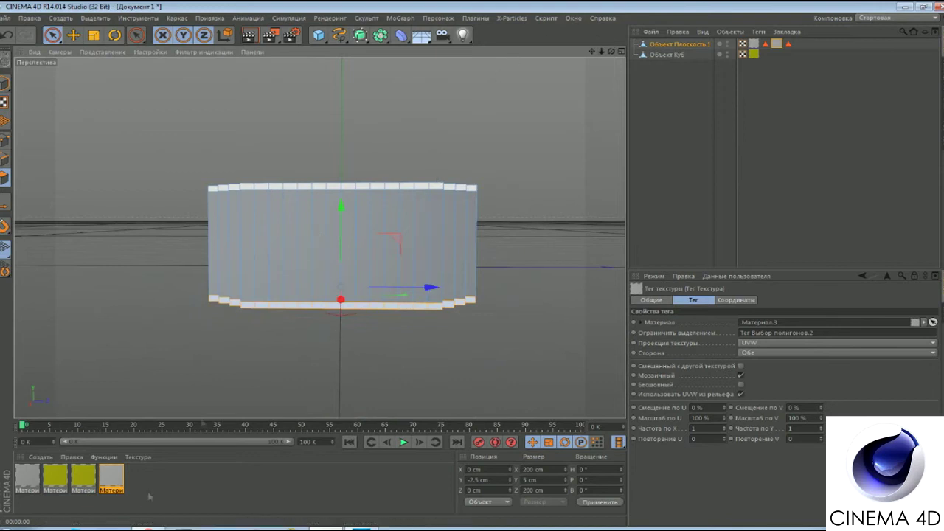
Make Материал.2 dark red (R 96, G 17, B 13), then view drum-kit photos in the browser
double_click(56, 478)
left_click(298, 111)
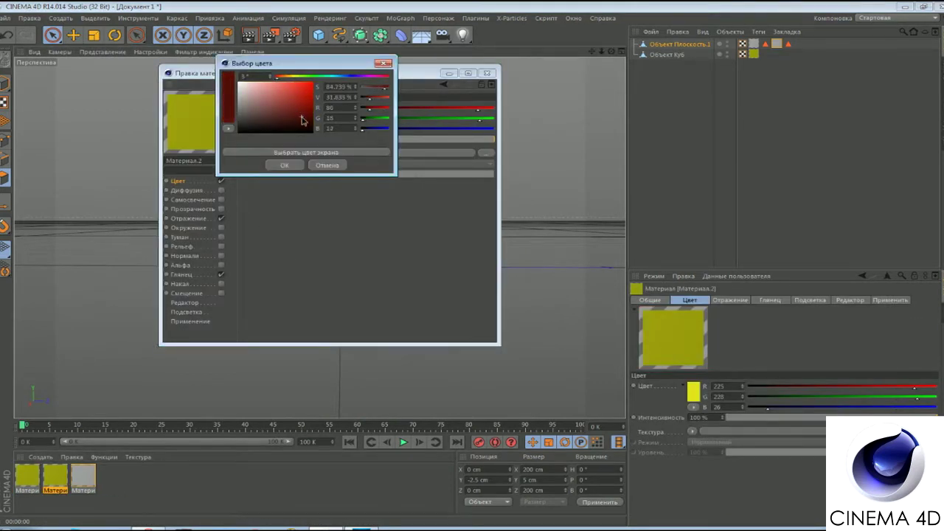
left_click(284, 165)
left_click(487, 73)
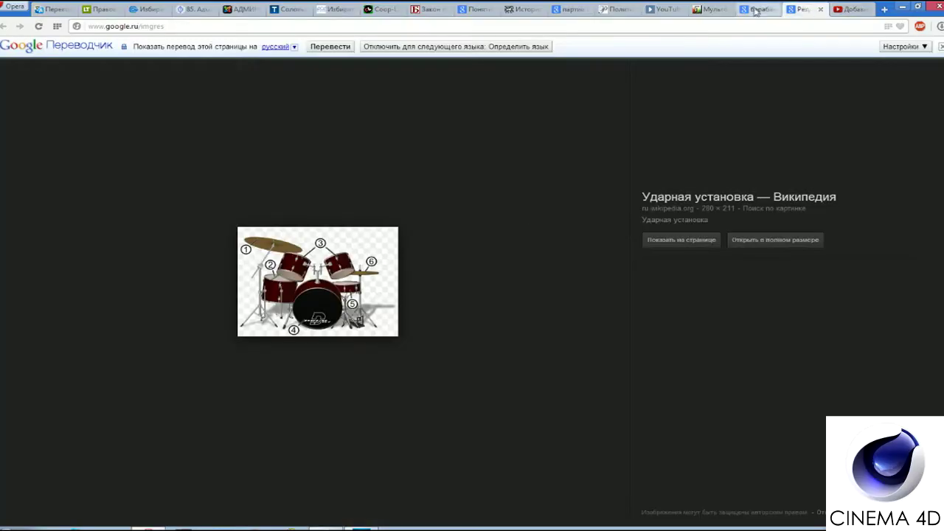
left_click(755, 9)
left_click(214, 290)
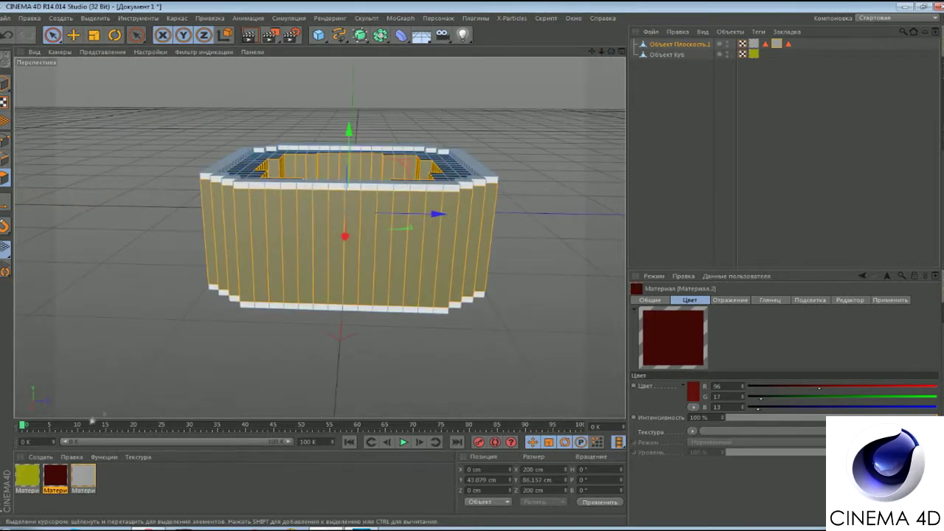
Render the view to check the red walls, then maximise the Top view
left_click(251, 36)
left_click_drag(318, 238, 331, 220, "alt")
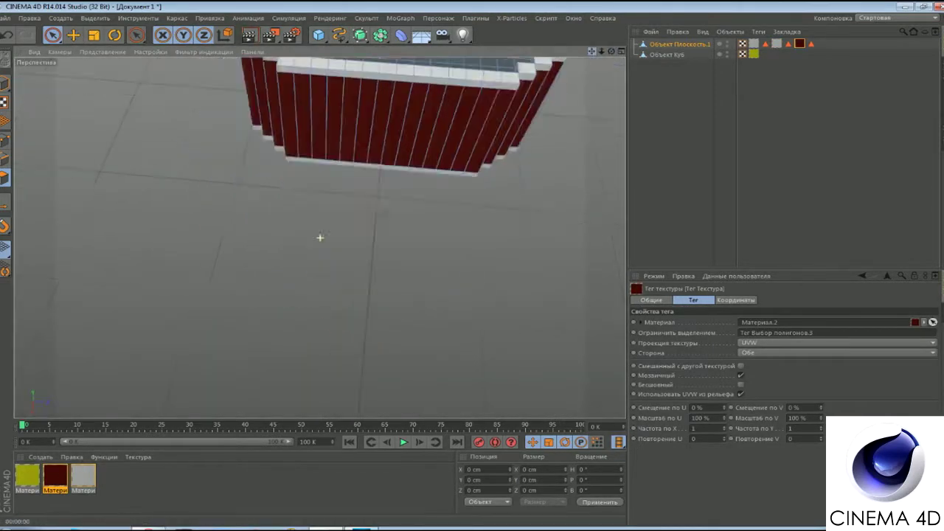
middle_click(331, 219)
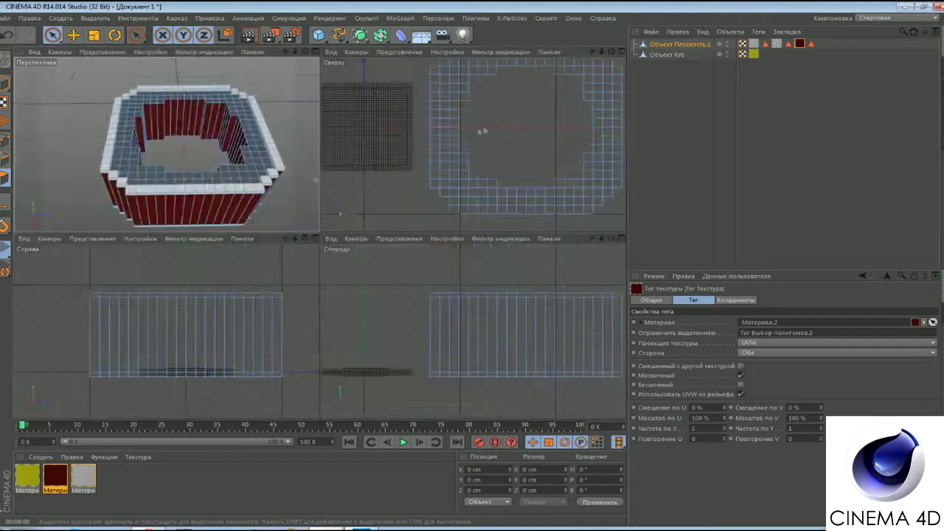
middle_click(480, 129)
middle_click(322, 236)
middle_click(480, 124)
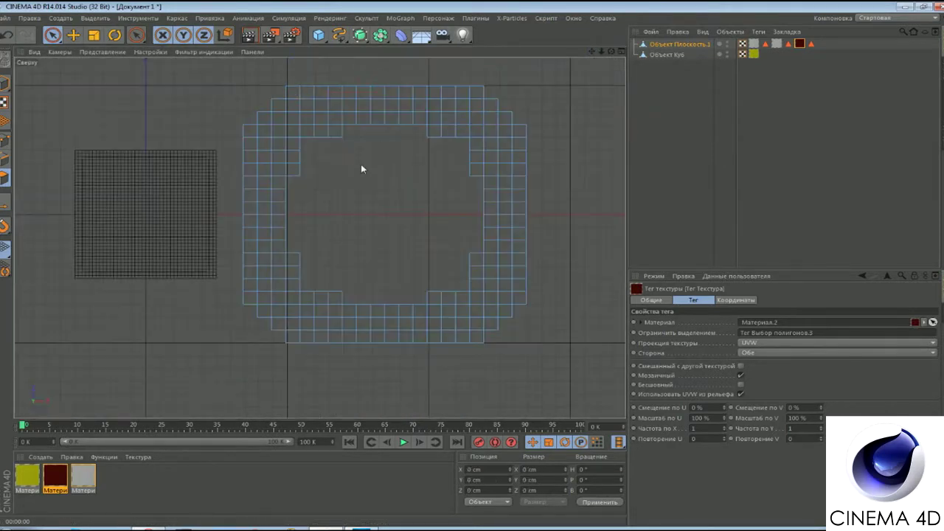
Live-select the inner band of polygons on the shell's top rim
left_click(182, 71)
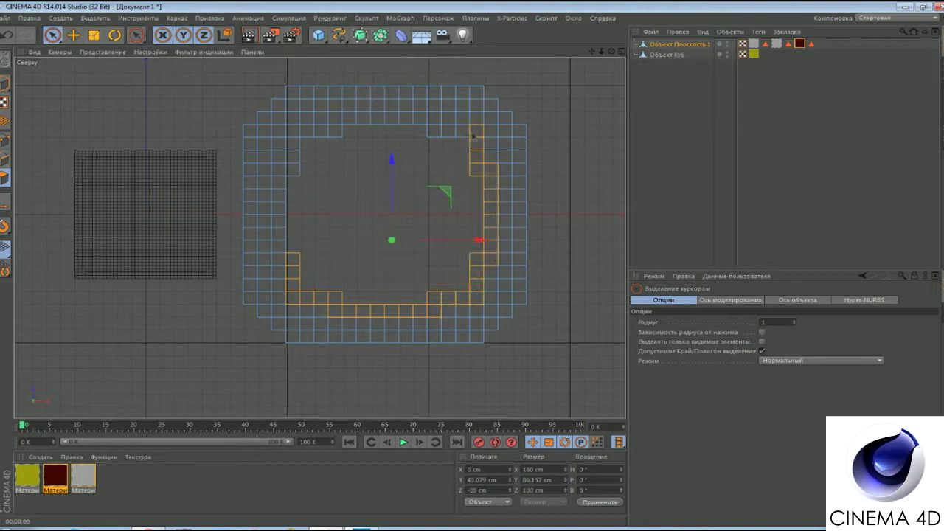
left_click_drag(279, 252, 272, 284)
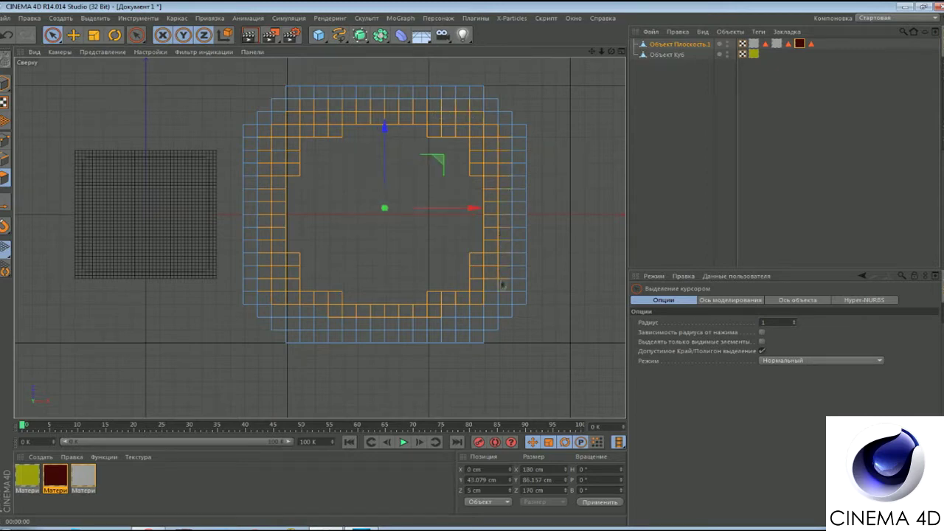
middle_click(285, 310)
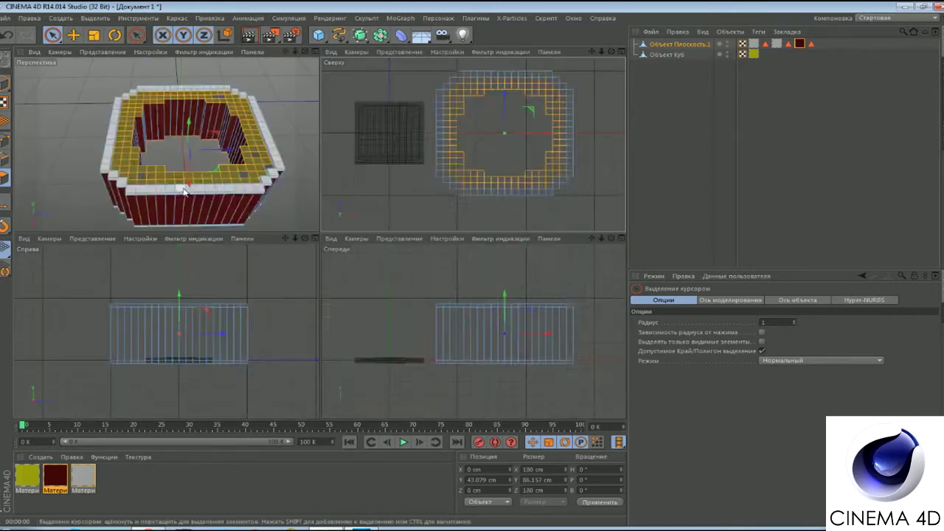
middle_click(301, 65)
middle_click(301, 64)
left_click_drag(301, 64, 446, 179, "alt")
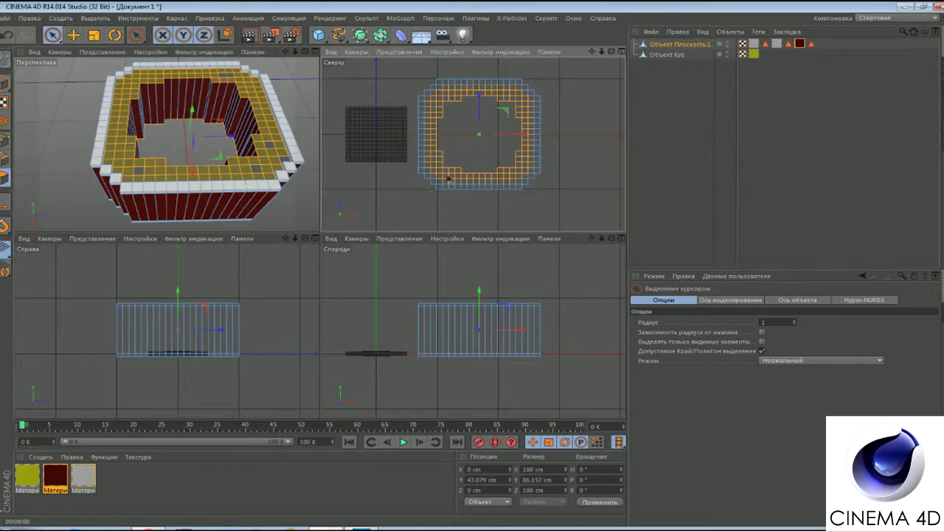
left_click(145, 172, "ctrl")
Inspect the red inner walls up close, then duplicate the dark red material
scroll(166, 144, "up", 5)
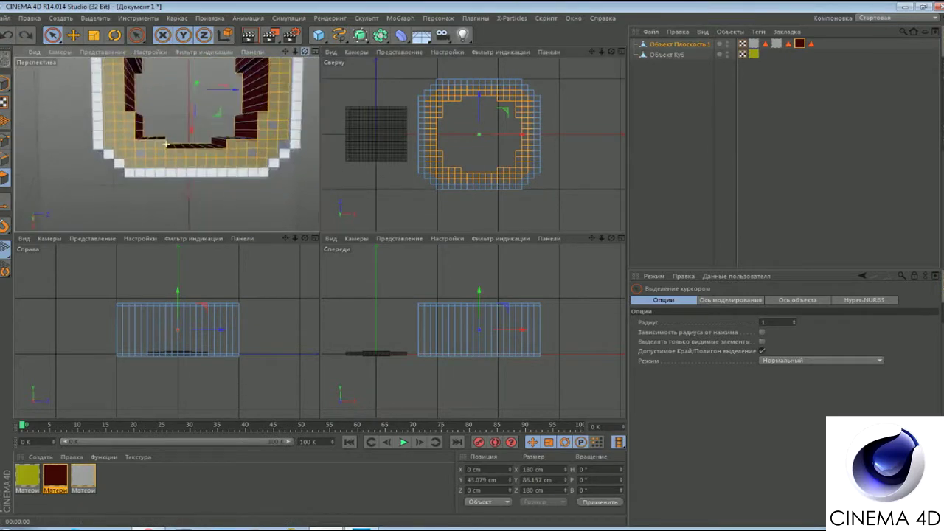
mouse_move(191, 132)
left_mouse_down("alt")
mouse_move(166, 144)
mouse_move(158, 166)
left_mouse_up("alt")
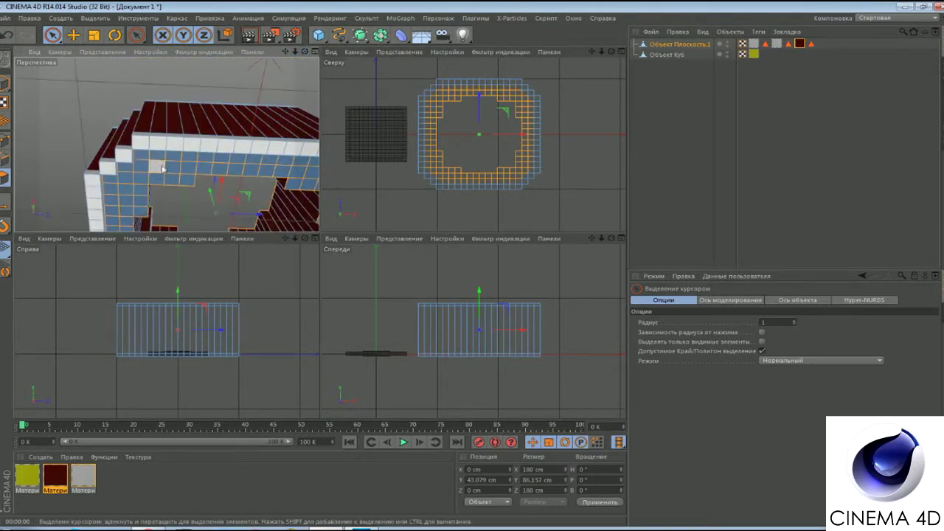
left_click_drag(294, 51, 295, 51)
mouse_move(192, 133)
left_mouse_down("alt")
mouse_move(167, 144)
mouse_move(227, 89)
left_mouse_up("alt")
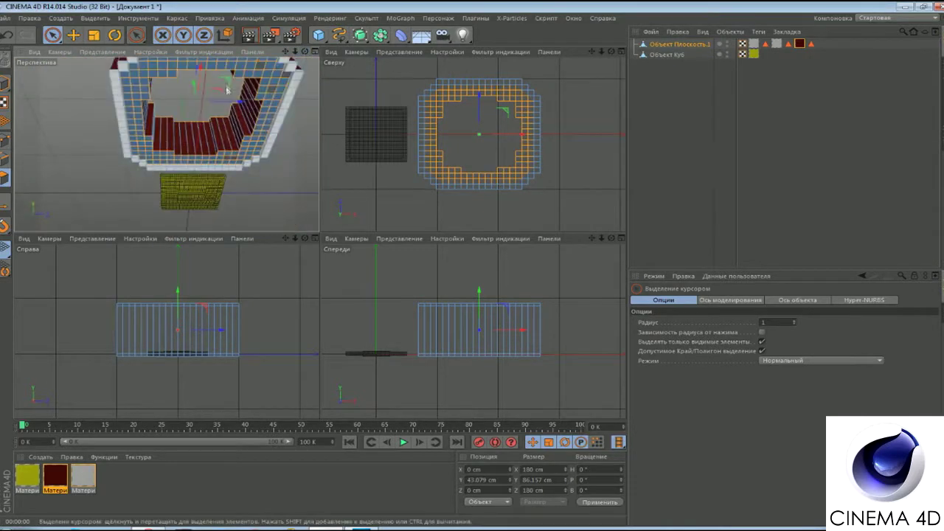
left_click_drag(55, 478, 111, 478)
Set the copied material's colour to near-black 20, 9, 9
double_click(83, 478)
left_click(486, 72)
double_click(112, 478)
left_click(302, 112)
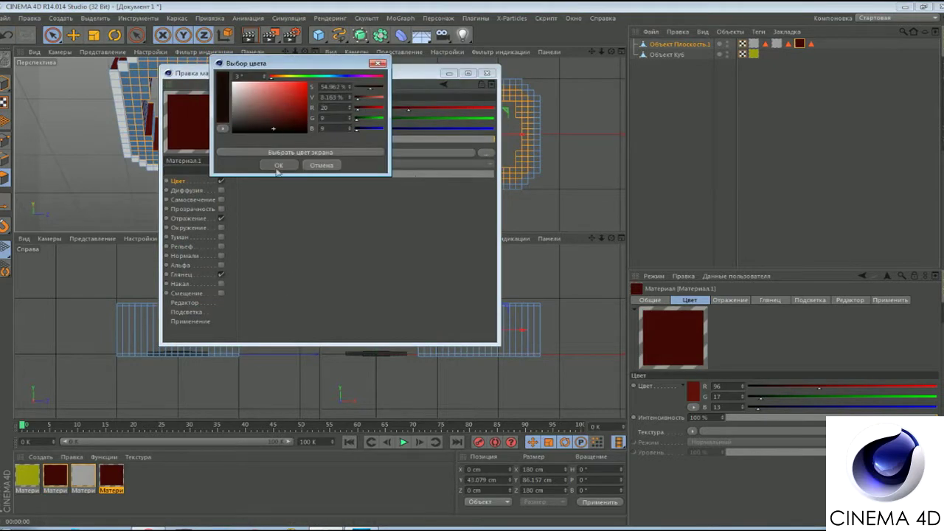
left_click(278, 164)
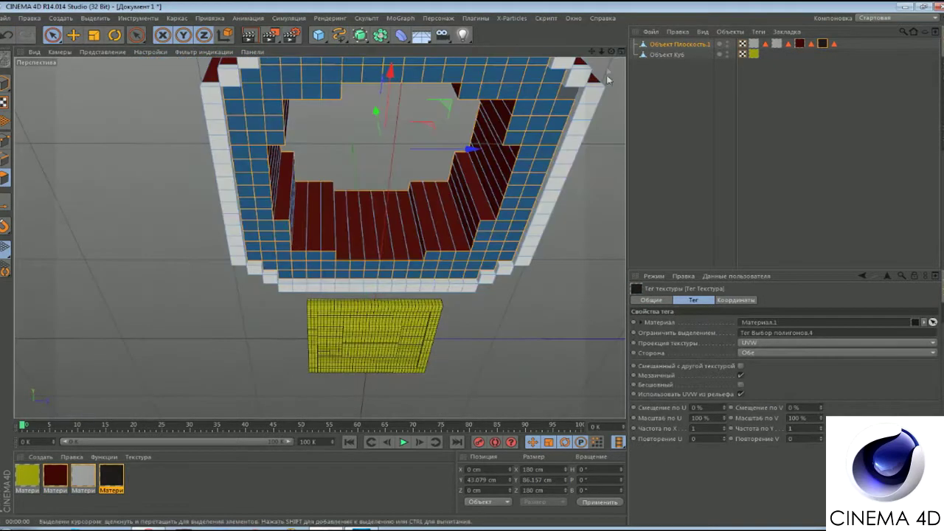
Render the shell from oblique and low side angles to check the near-black rim band
left_click_drag(607, 79, 443, 147, "alt")
left_click(250, 35)
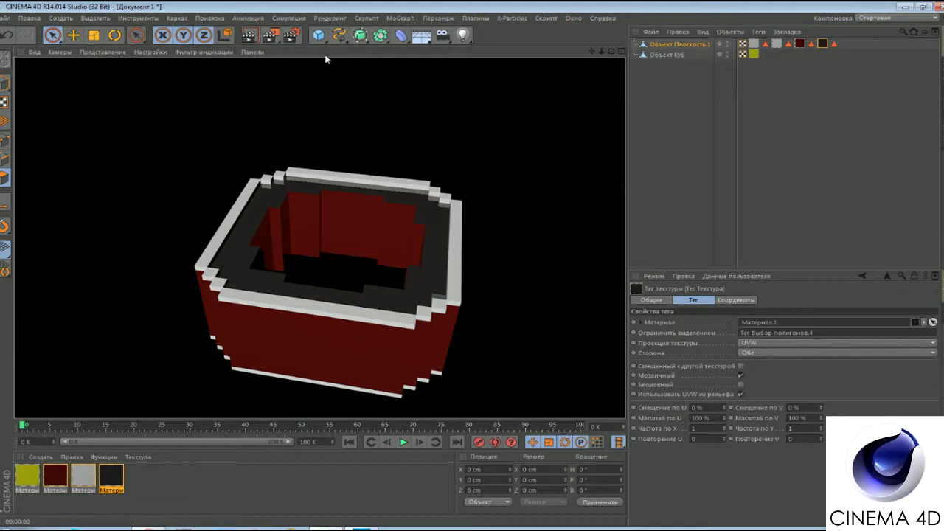
left_click_drag(608, 55, 594, 55)
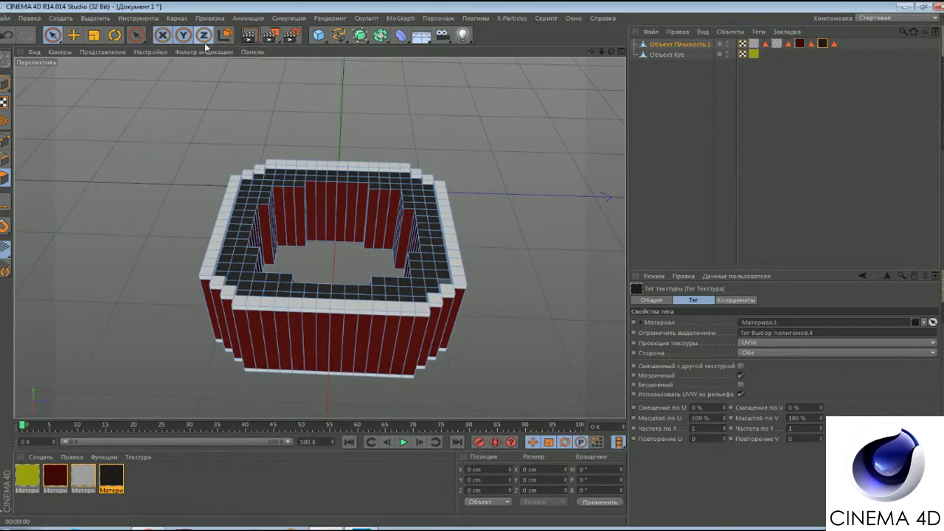
left_click_drag(467, 66, 404, 127, "alt")
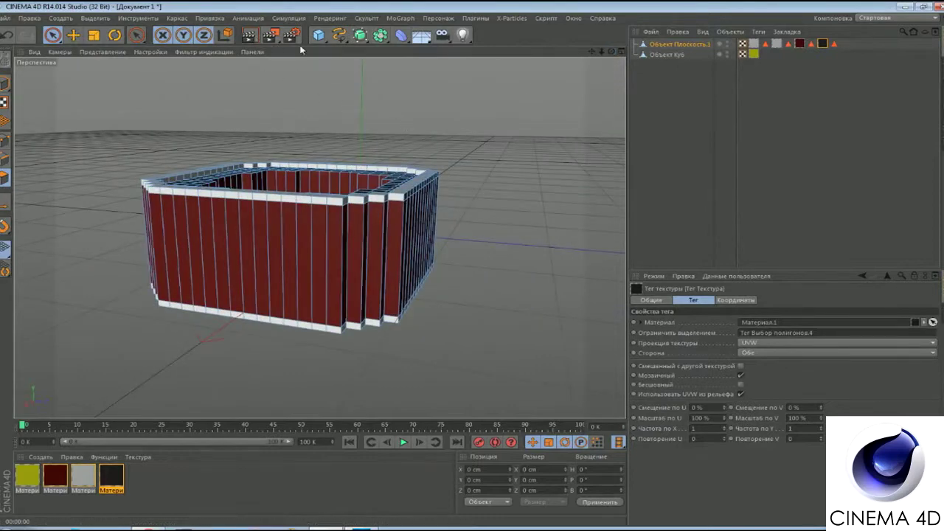
left_click(248, 37)
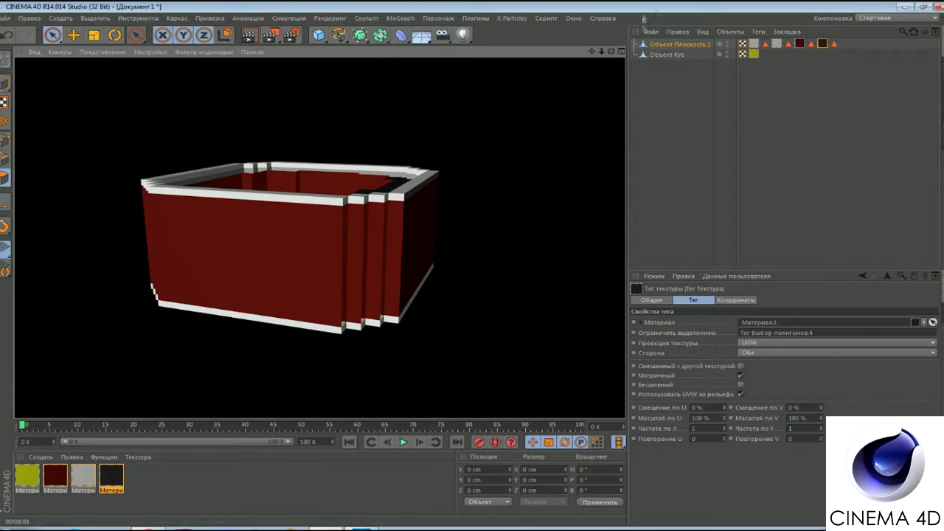
left_click_drag(316, 243, 295, 221, "alt")
left_click(318, 35)
Add a plane over the shell's opening and resize it to roughly fit
left_click(453, 67)
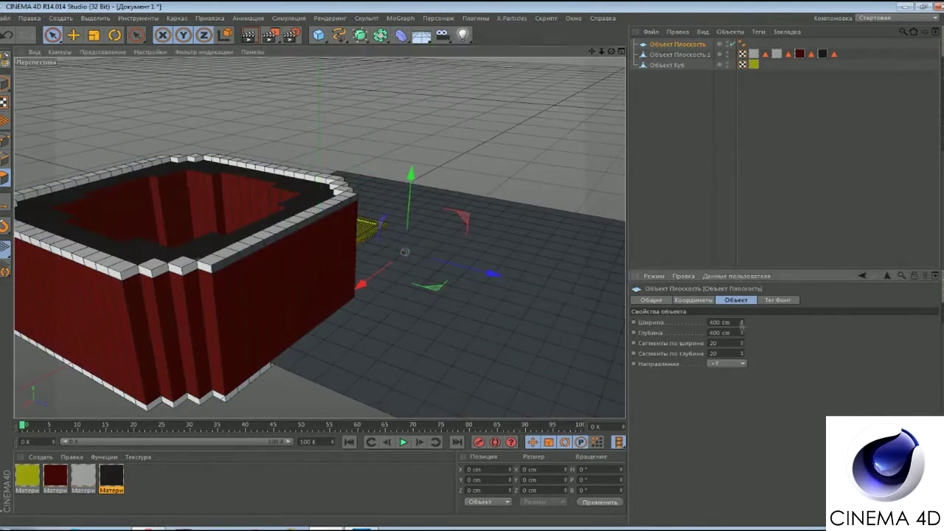
left_click_drag(741, 325, 742, 354)
mouse_move(405, 252)
left_mouse_down()
mouse_move(253, 174)
mouse_move(310, 163)
left_mouse_up()
mouse_move(742, 322)
left_mouse_down()
mouse_move(741, 310)
mouse_move(741, 349)
left_mouse_up()
middle_click(433, 190)
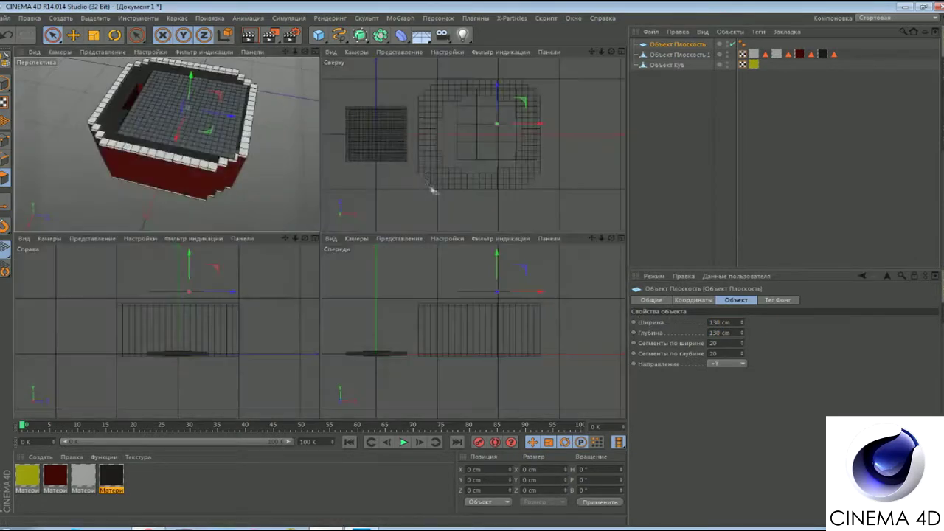
middle_click(432, 190)
left_click_drag(417, 196, 378, 199)
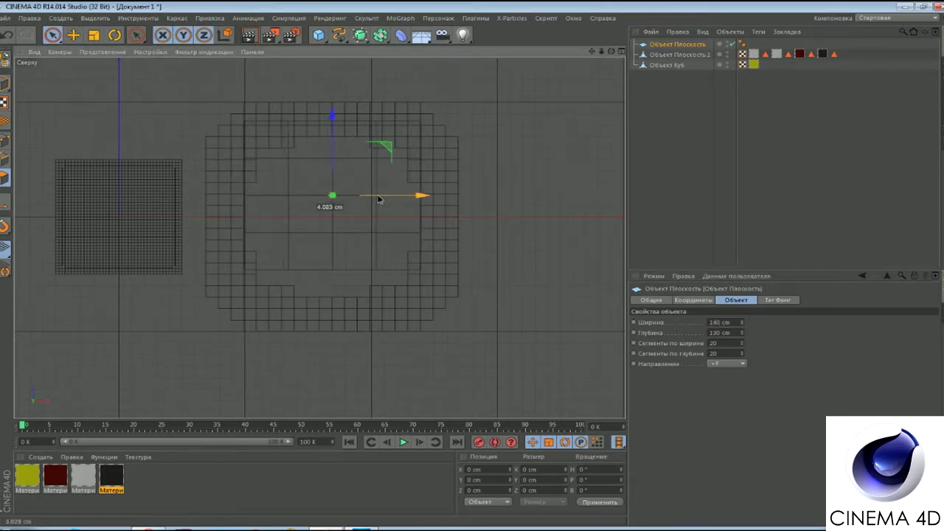
left_click_drag(332, 118, 329, 180)
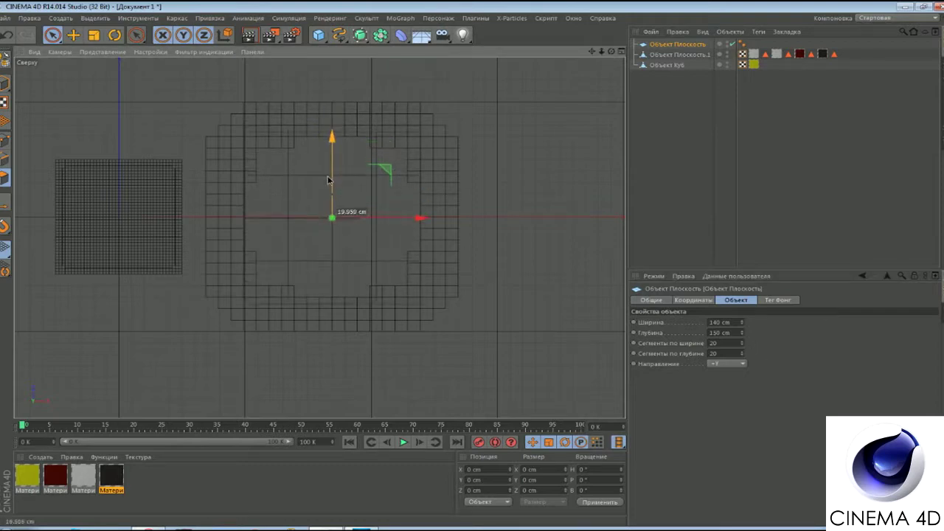
Set the plane's depth to 140 cm and lower it down into the shell
double_click(725, 333)
type("140")
key("Return")
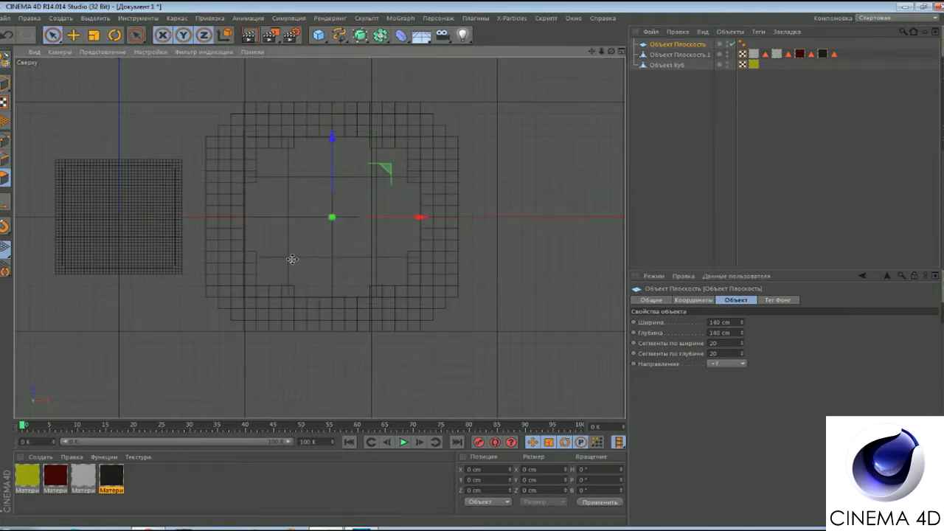
key("F1")
left_click_drag(319, 214, 319, 265, "alt")
mouse_move(318, 159)
left_mouse_down()
mouse_move(320, 191)
mouse_move(317, 180)
left_mouse_up()
Apply a white copy of the material to the plane and render to check it
double_click(83, 476)
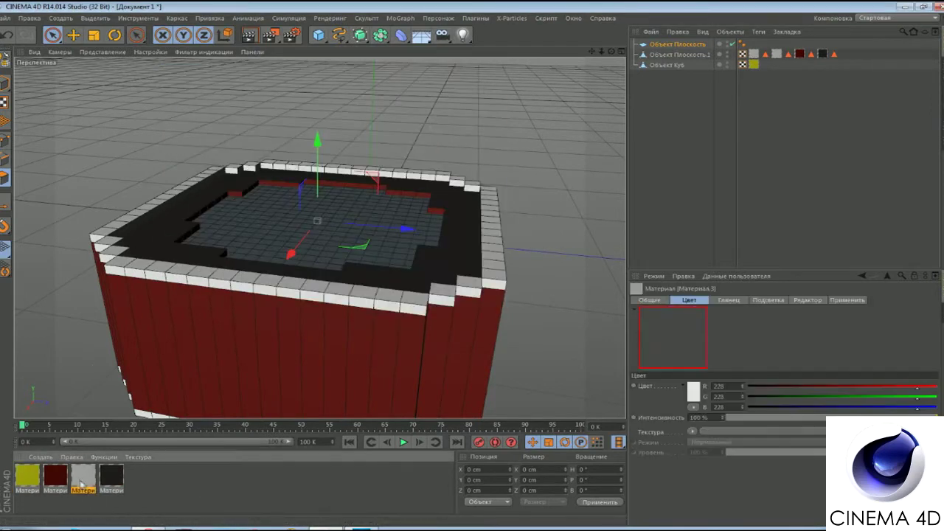
double_click(140, 476)
mouse_move(55, 478)
left_mouse_down("ctrl")
mouse_move(139, 476)
mouse_move(317, 221)
left_mouse_up("ctrl")
left_click(302, 113)
left_click(232, 76)
left_click(264, 164)
left_click(486, 73)
key("ctrl+r")
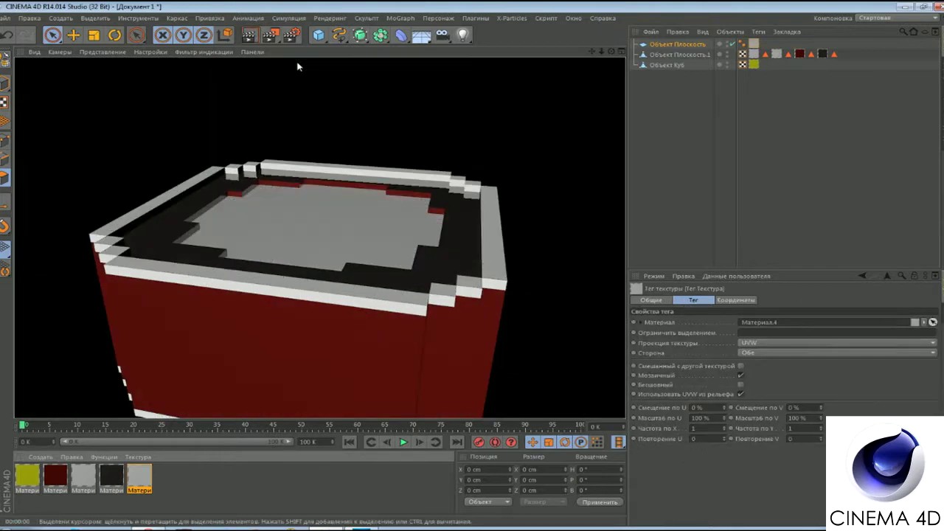
left_click_drag(366, 161, 366, 244, "alt")
Add a Text spline object to the scene
left_click(318, 35)
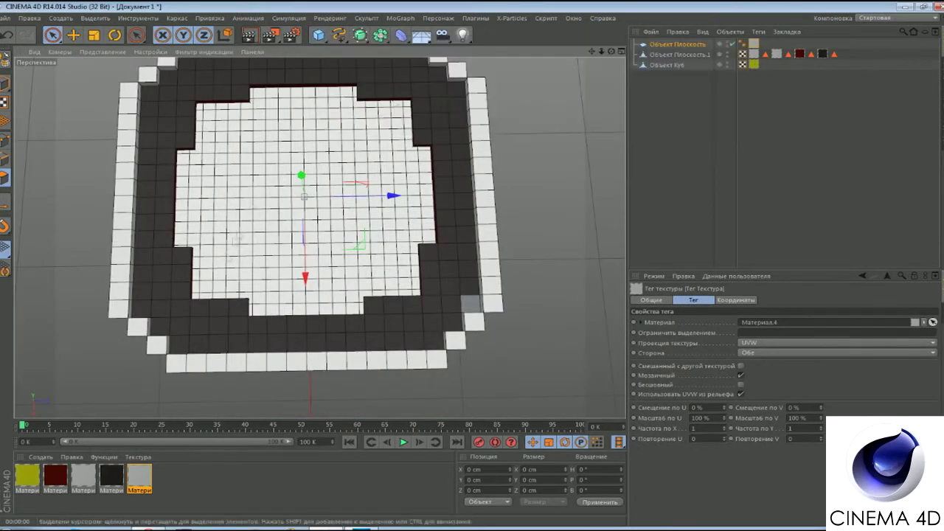
left_click(339, 34)
left_click(561, 68)
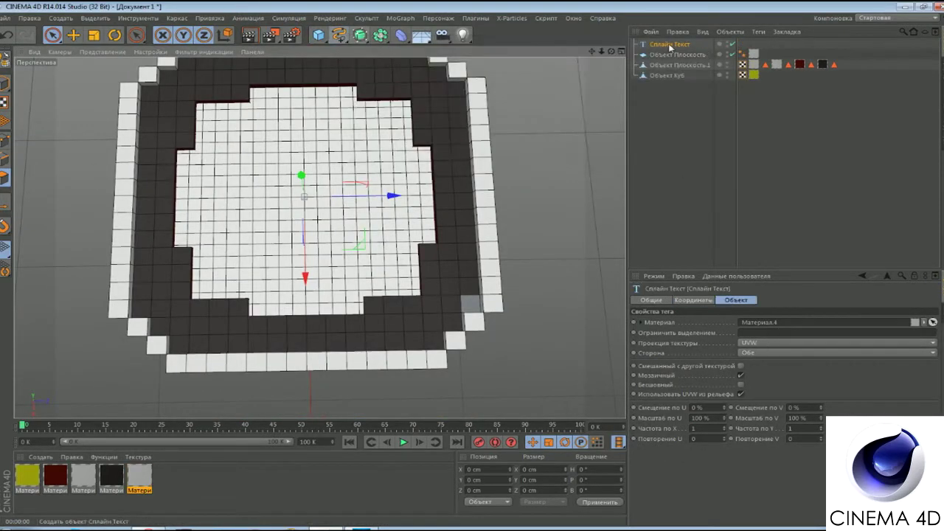
Set the text spline to read "MC" in the Minecraft font
type("MC")
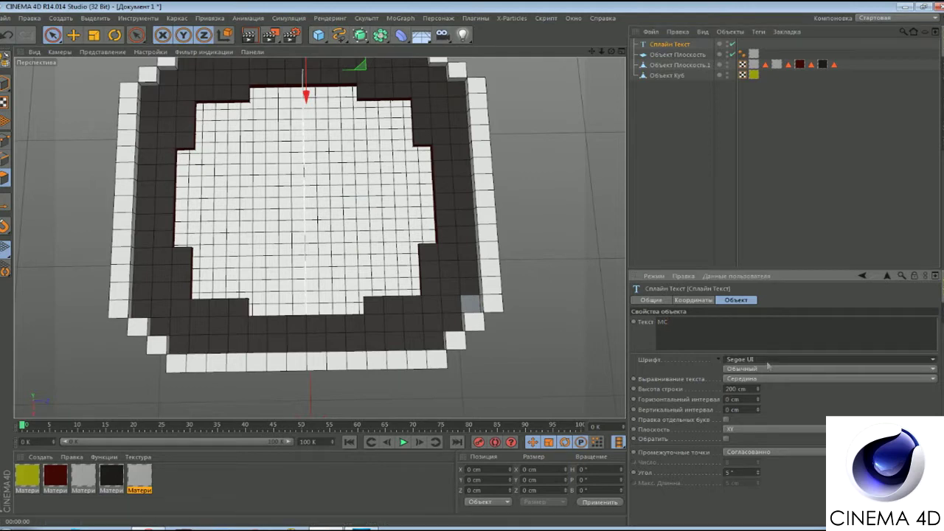
left_click(767, 366)
scroll(791, 293, "up", 10)
scroll(776, 183, "up", 3)
left_click(759, 126)
left_click_drag(310, 184, 328, 239, "alt")
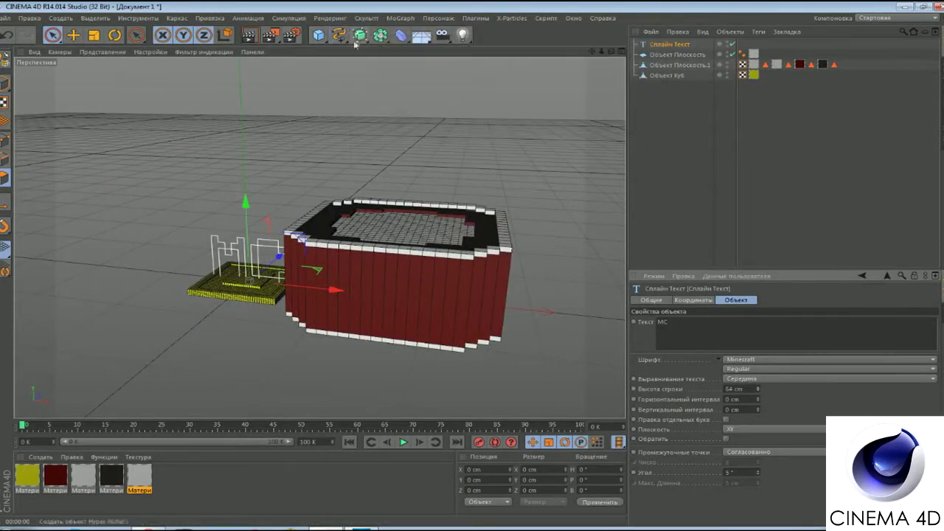
Extrude the MC text into 3D letters and move them to the drum's centre
left_click(359, 35)
left_click(399, 52, "alt")
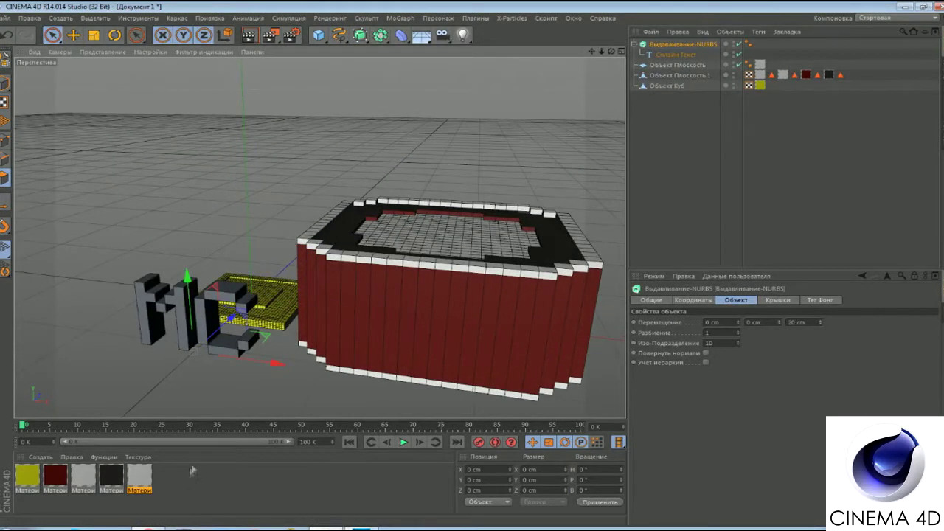
left_click_drag(611, 52, 611, 118)
mouse_move(170, 251)
left_mouse_down()
mouse_move(332, 255)
mouse_move(361, 305)
left_mouse_up()
key("r")
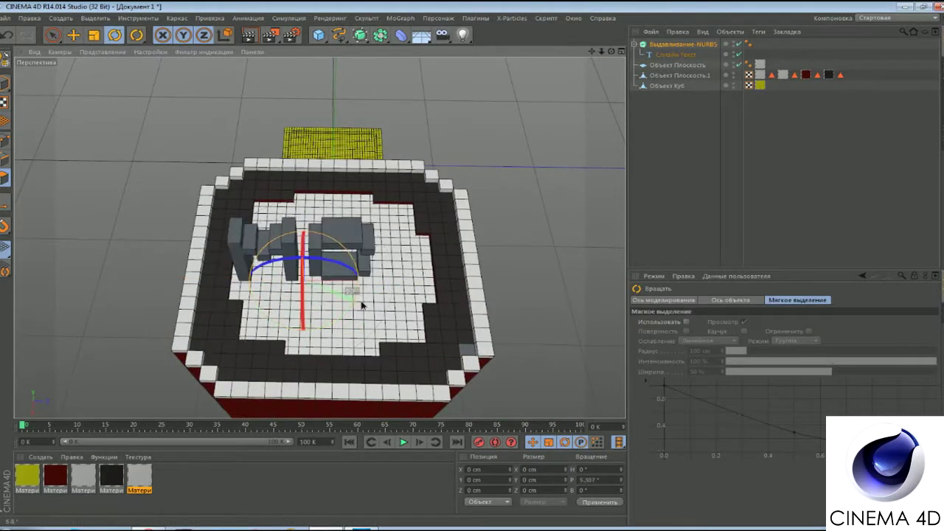
right_click(678, 45)
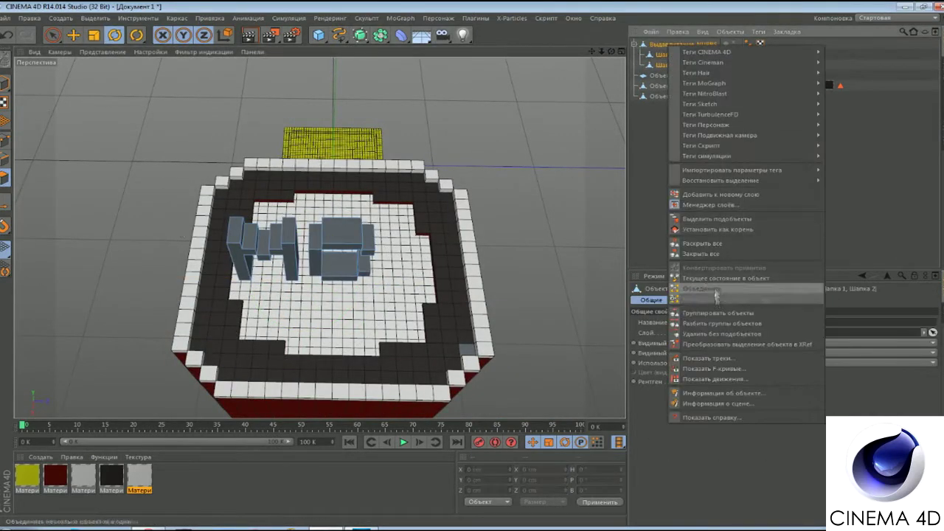
Make the MC letters editable, lay them flat, and centre them on the drum head
left_click(719, 284)
left_click_drag(438, 385, 477, 260)
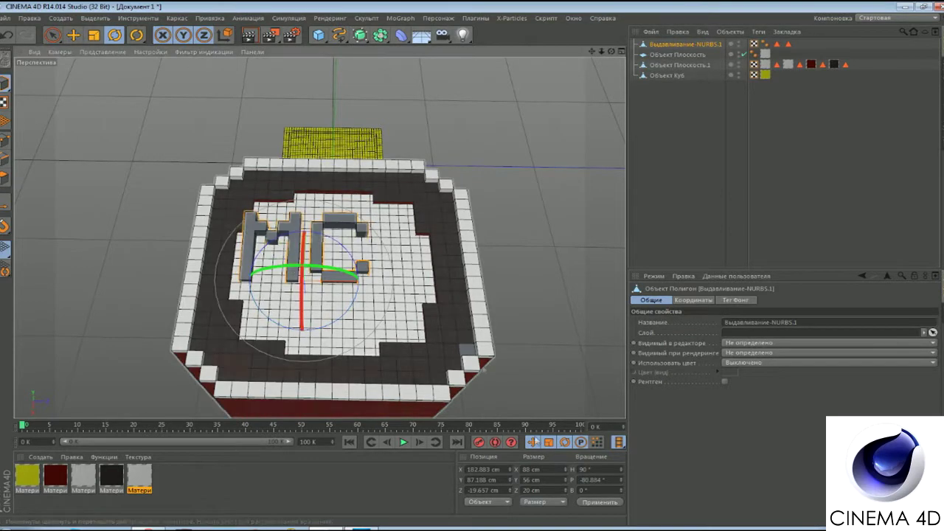
key("F5")
key("F2")
key("e")
left_click_drag(350, 272, 393, 236)
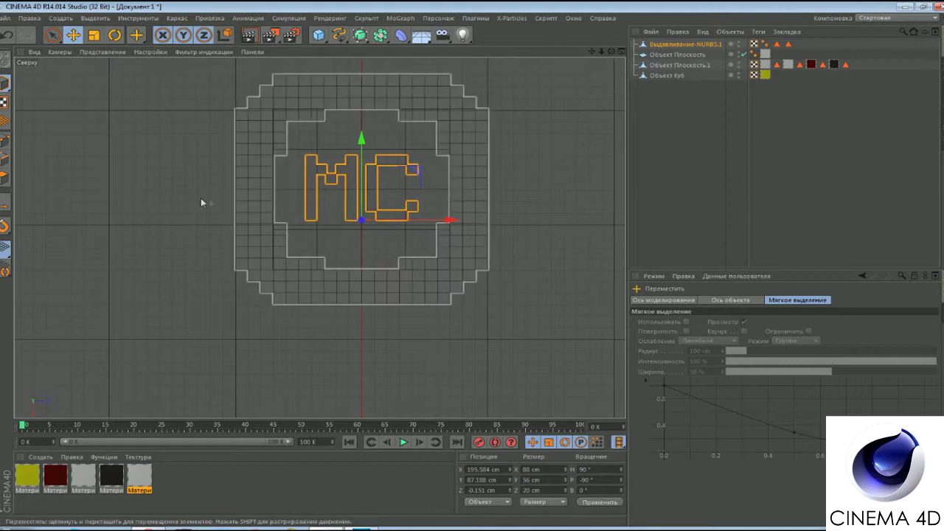
key("F5")
key("F1")
left_click_drag(322, 276, 322, 286)
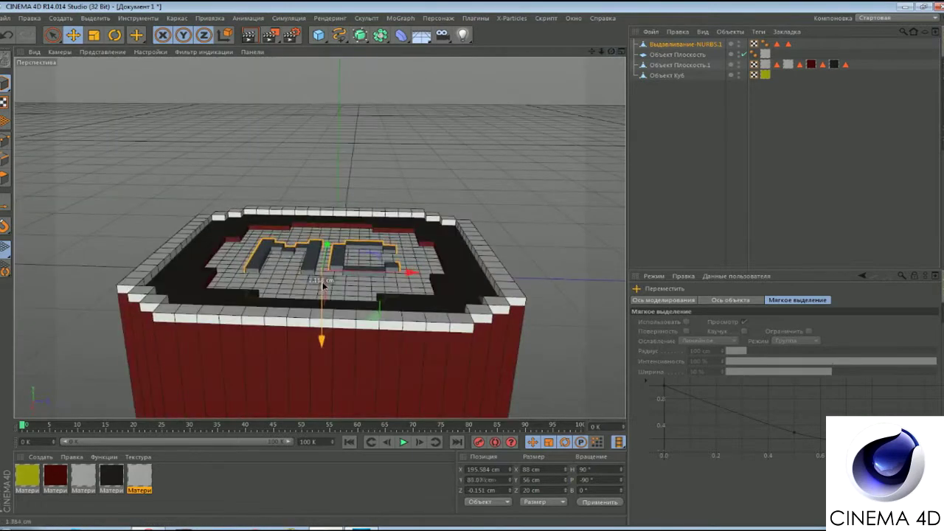
Parent the letters under Объект Плоскость.1 and rename them текст
left_click_drag(684, 43, 677, 65)
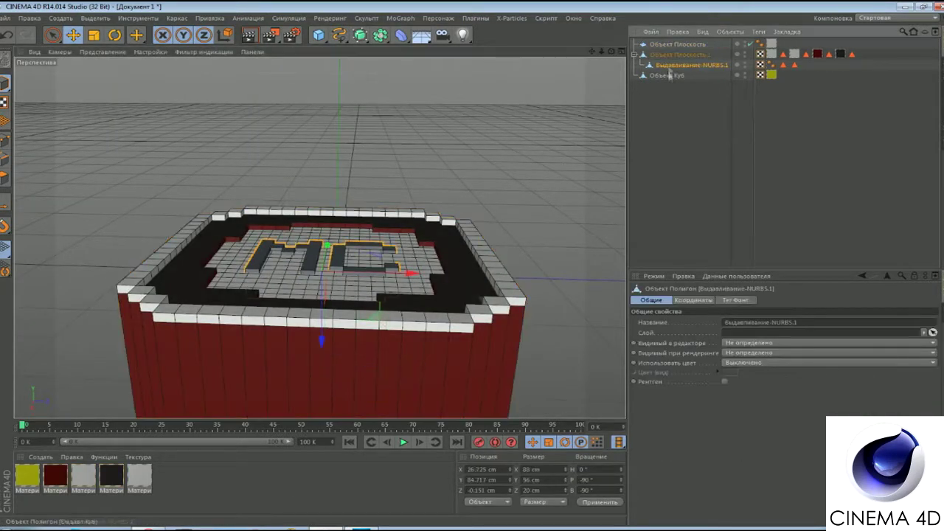
double_click(672, 65)
type("ntro")
key("Return")
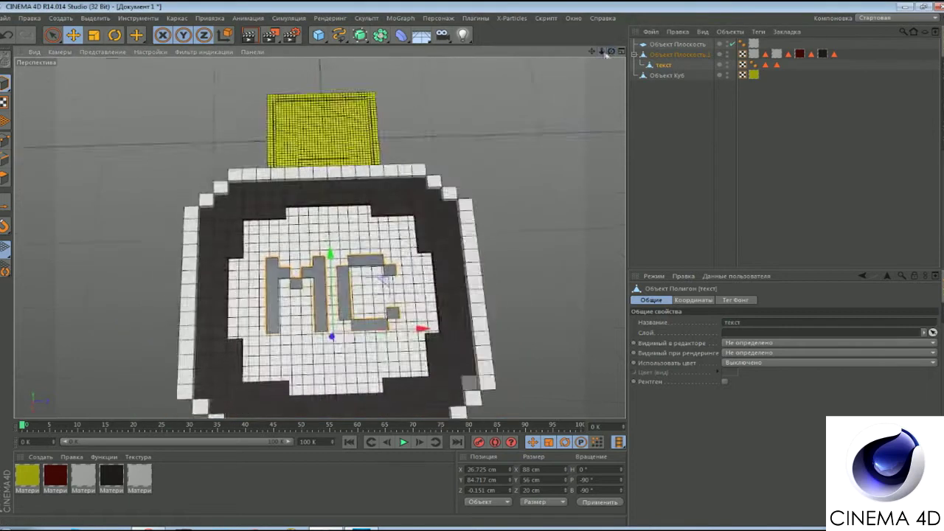
Render the logo from two angles and adjust the dark red material's reflection
left_click(250, 35)
left_click_drag(400, 120, 565, 103, "alt")
left_click(249, 35)
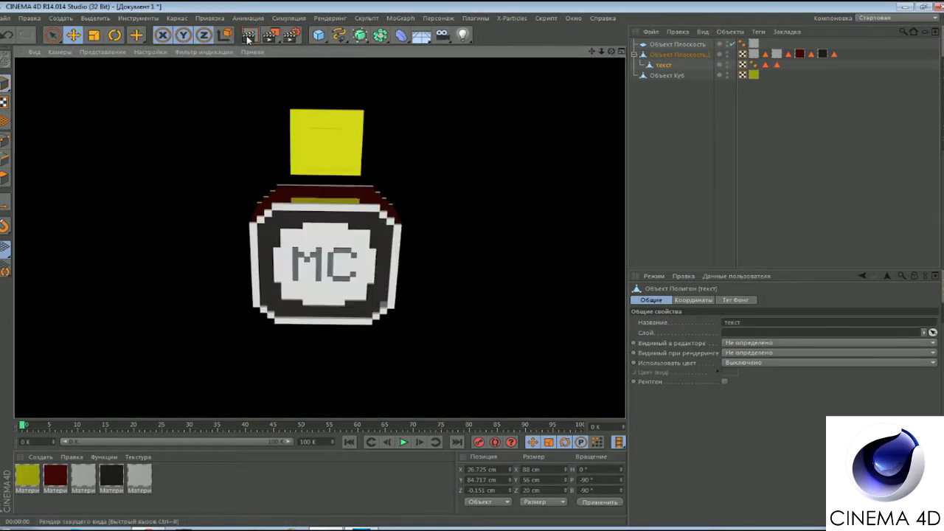
double_click(55, 476)
left_click(189, 218)
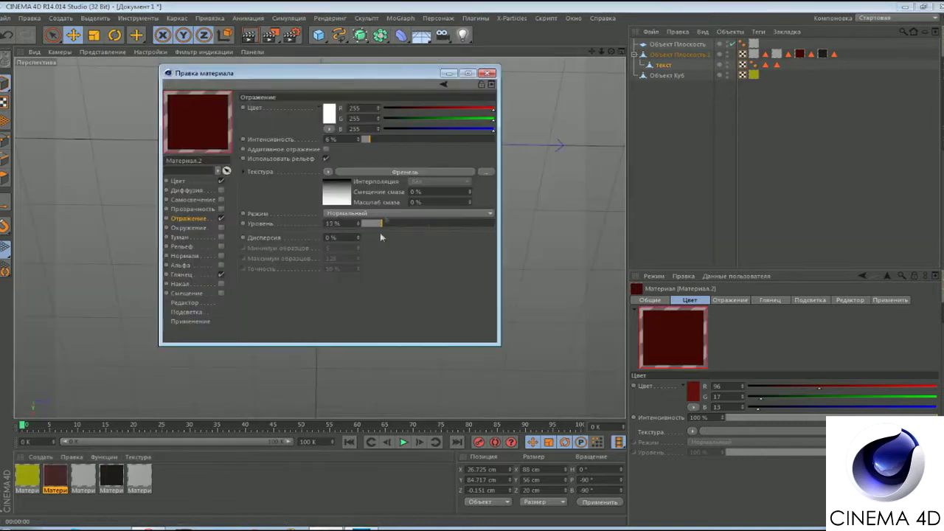
left_click(249, 35)
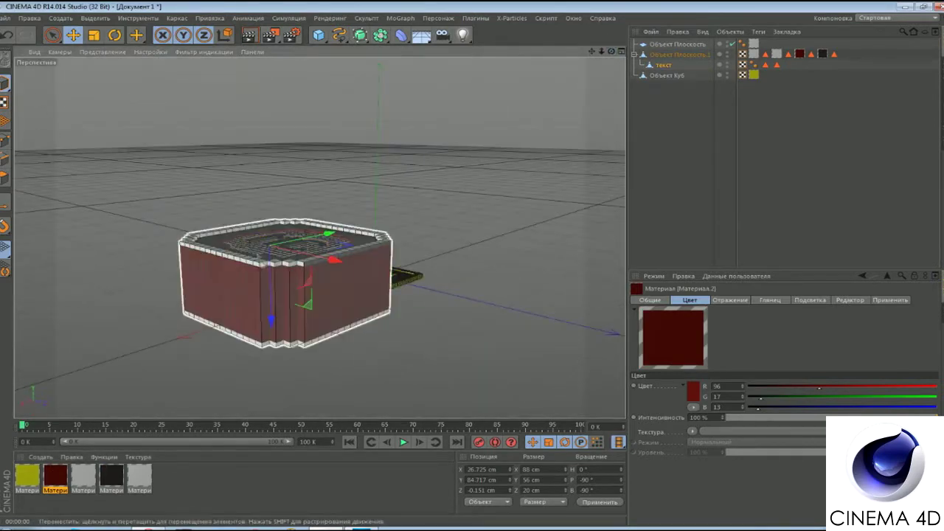
Move the plane to the top hierarchy level and lower it to the drum's bottom
left_click_drag(611, 49, 303, 187)
mouse_move(678, 55)
left_mouse_down()
mouse_move(654, 45)
mouse_move(566, 121)
left_mouse_up()
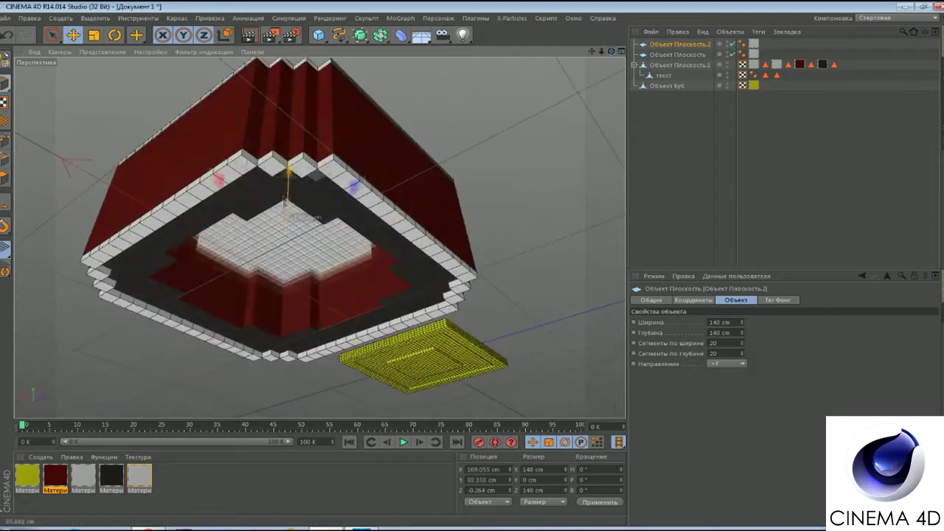
left_click_drag(280, 151, 286, 218)
Name the merged drum object барабан
left_click(656, 53)
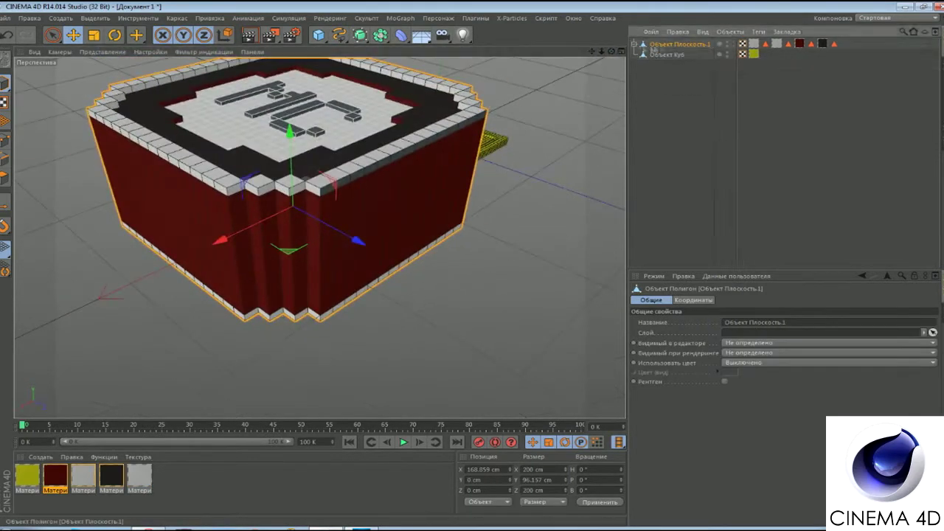
type("бара")
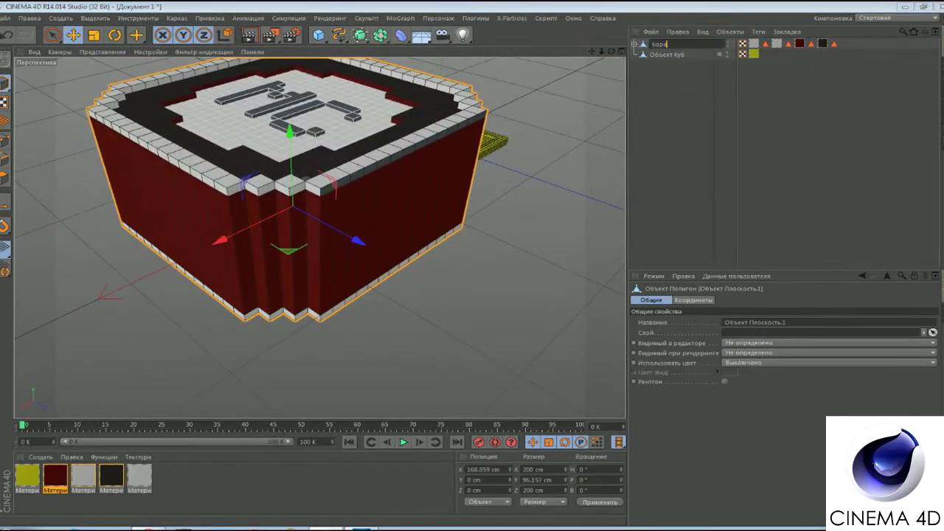
key("Return")
left_click_drag(280, 147, 271, 209, "alt")
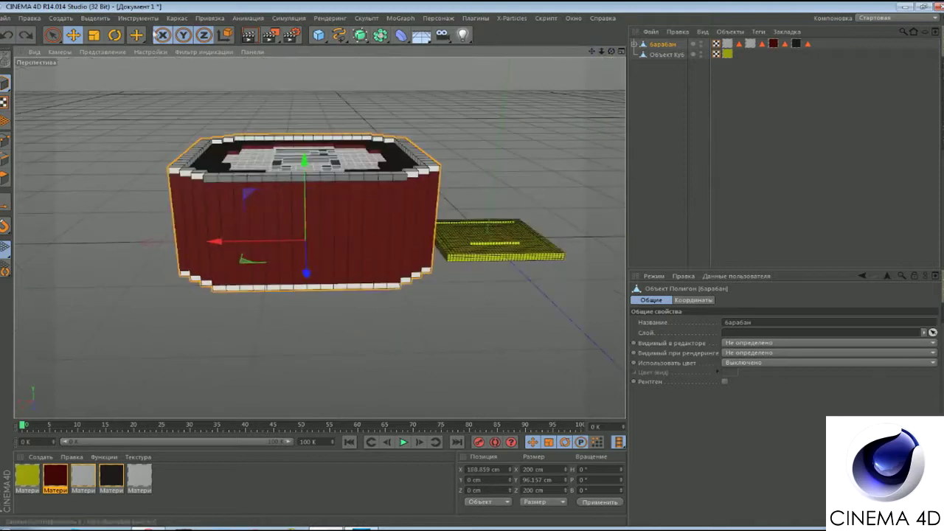
key("r")
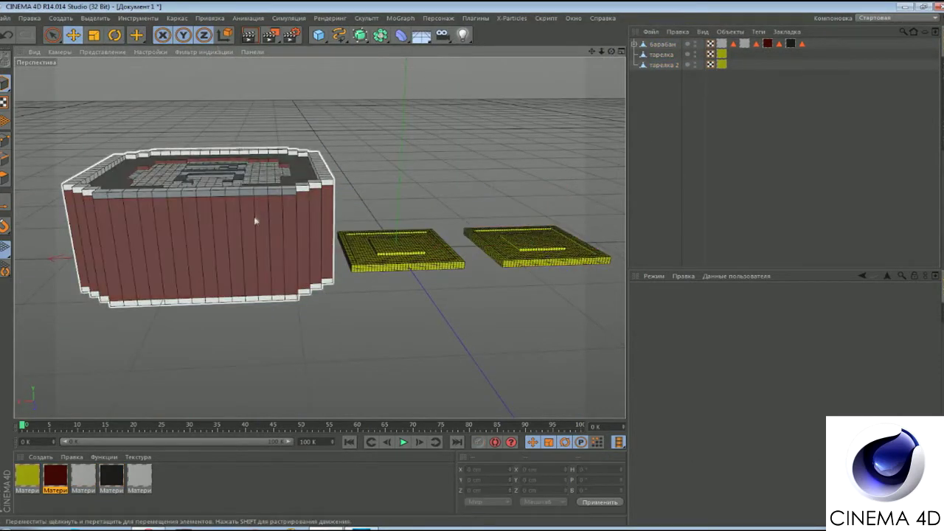
Select барабан and текст, deleting the MC logo and then restoring it with undo
left_click(653, 45)
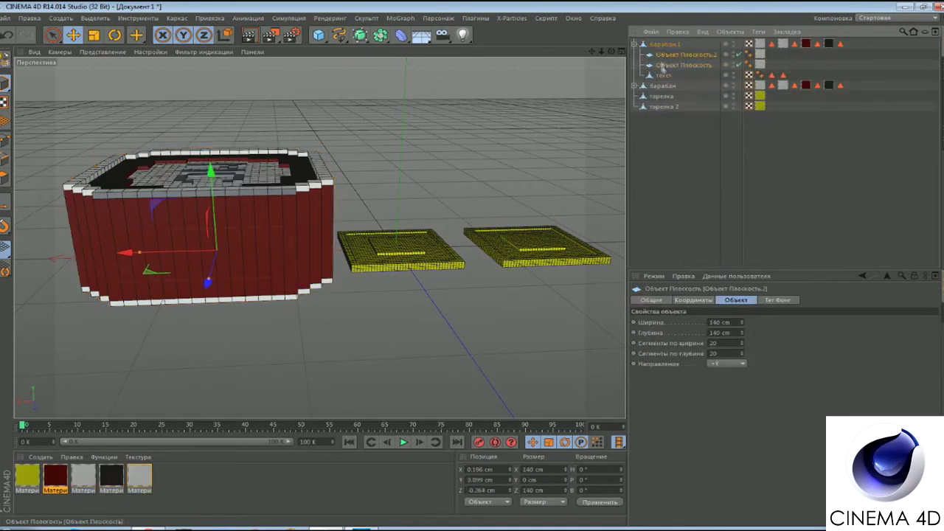
left_click(664, 74)
key("Delete")
key("ctrl+z")
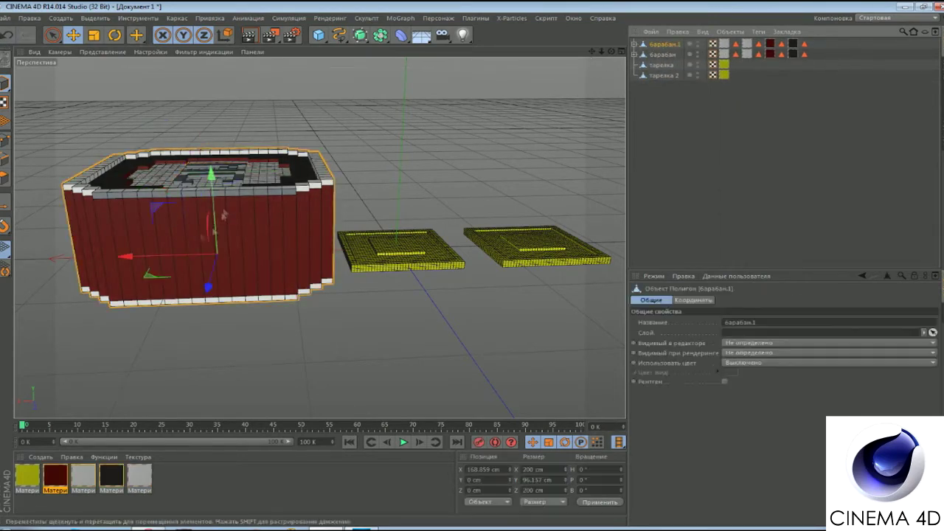
key("ctrl+z")
key("ctrl+z")
Rotate барабан to B 90° so the MC head faces forward, then render to check
left_click(6, 34)
left_click(6, 35)
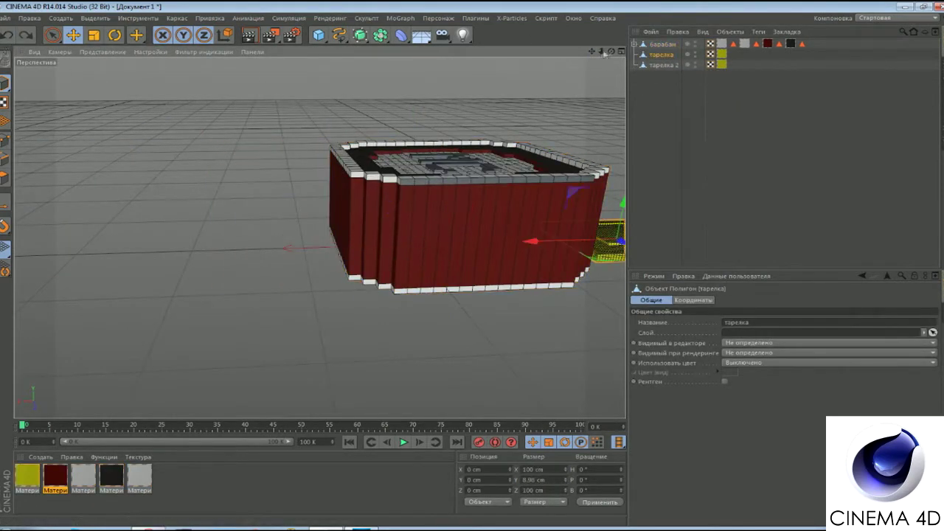
left_click(6, 35)
left_click(115, 35)
left_click_drag(347, 207, 318, 295)
type("90")
key("Return")
key("Return")
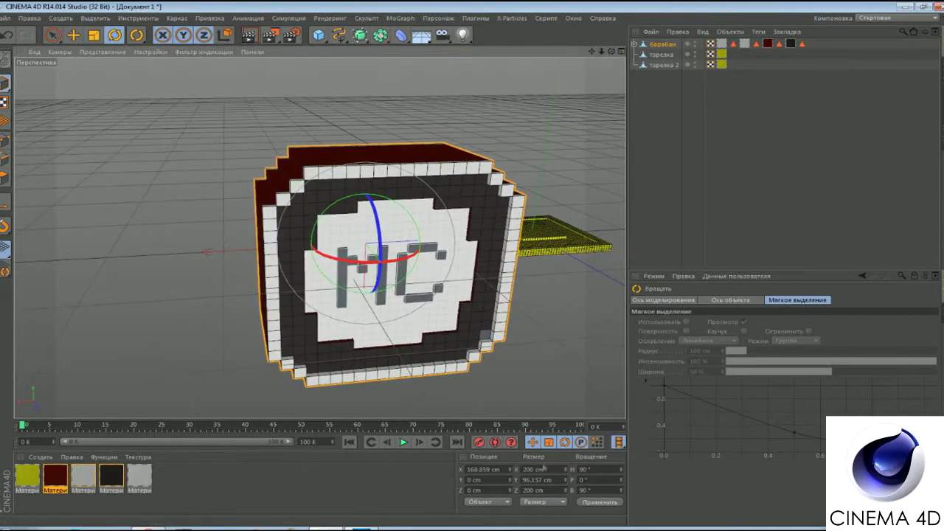
mouse_move(384, 280)
left_mouse_down("alt")
mouse_move(319, 237)
mouse_move(321, 72)
mouse_move(497, 96)
left_mouse_up("alt")
key("e")
key("ctrl+r")
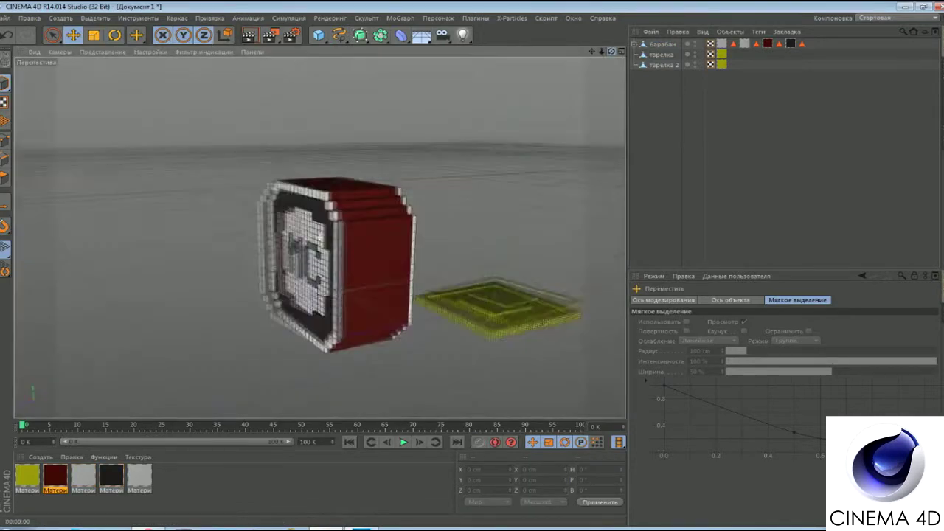
left_click(320, 37)
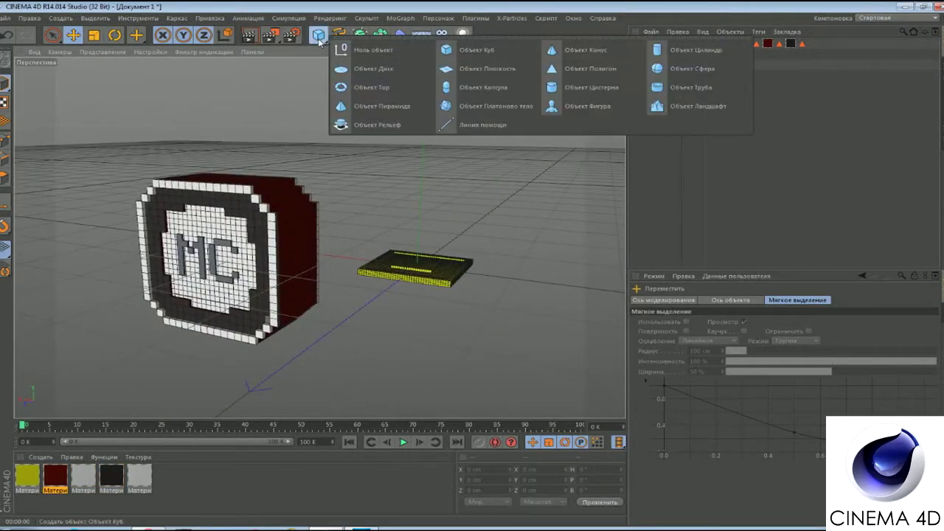
Add a cube and stretch it into a rod 300 cm long
key("F2")
key("F1")
left_click(319, 35)
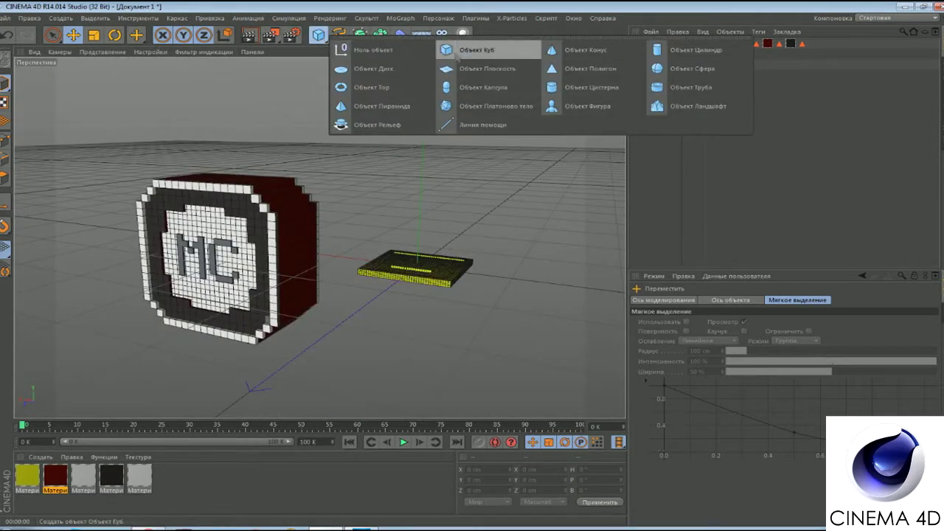
left_click(456, 50)
left_click_drag(349, 256, 283, 256)
type("300")
key("Return")
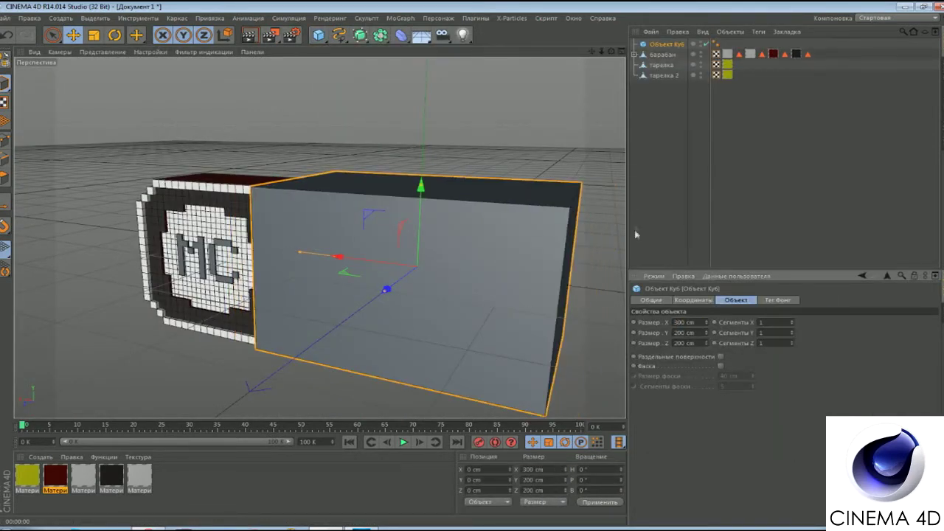
Give the rod a 6 × 6 cm cross-section
type("3")
key("Tab")
type("3")
key("Return")
type("6")
key("Tab")
type("6")
key("Return")
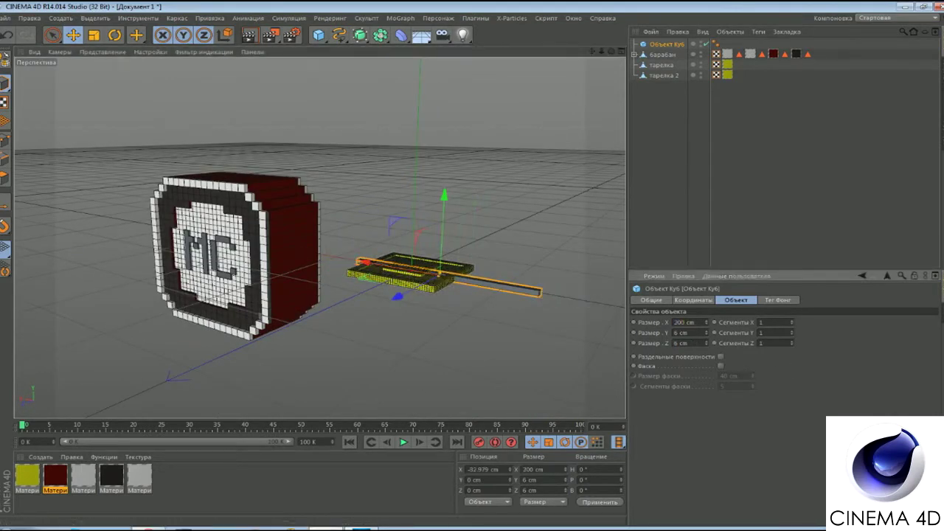
Stand the rod upright at 90° bank and shorten it to 200 cm
key("r")
left_click_drag(491, 277, 472, 221)
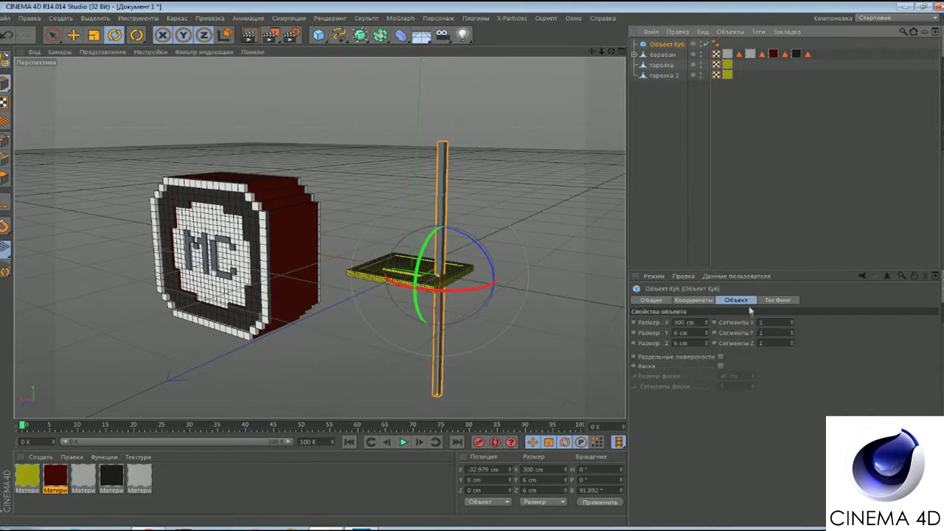
type("200")
key("Return")
mouse_move(594, 322)
left_mouse_down("alt")
mouse_move(320, 237)
mouse_move(434, 204)
left_mouse_up("alt")
double_click(590, 490)
type("90")
key("Return")
Duplicate the rod, move the copy below the plate, and resize it as the collar block
left_click_drag(434, 204, 320, 238, "alt")
key("ctrl+c")
key("ctrl+v")
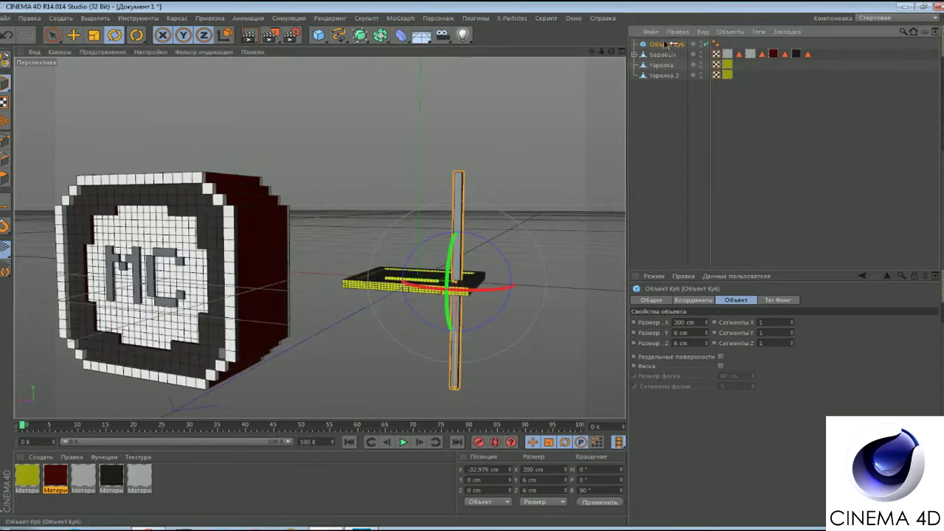
key("e")
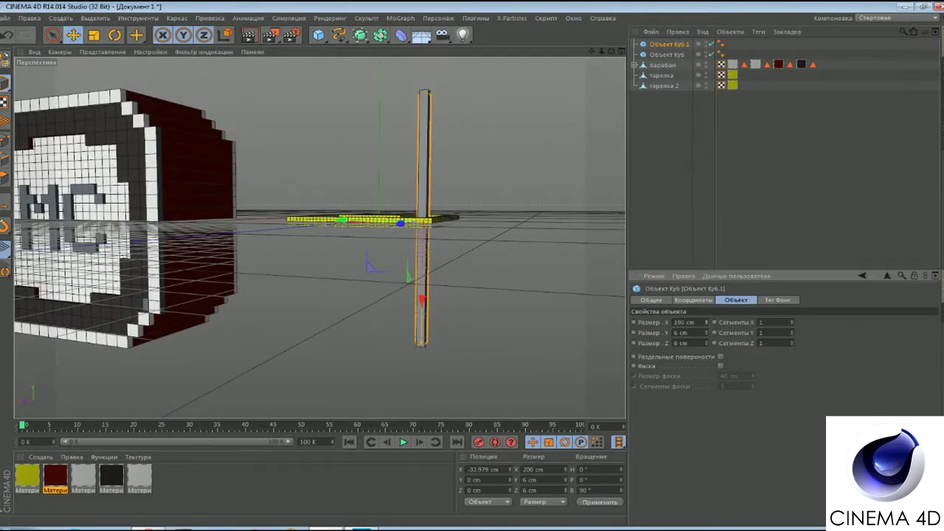
left_click_drag(422, 300, 432, 399)
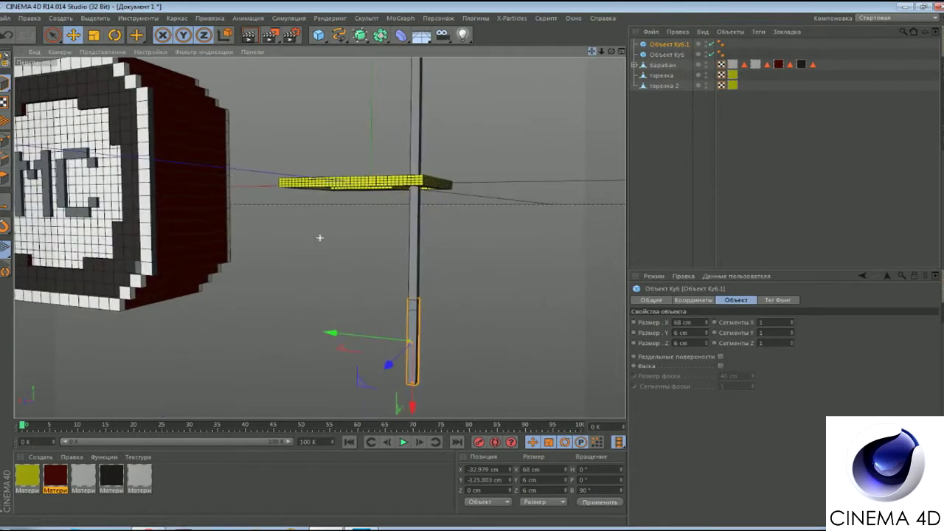
double_click(680, 332)
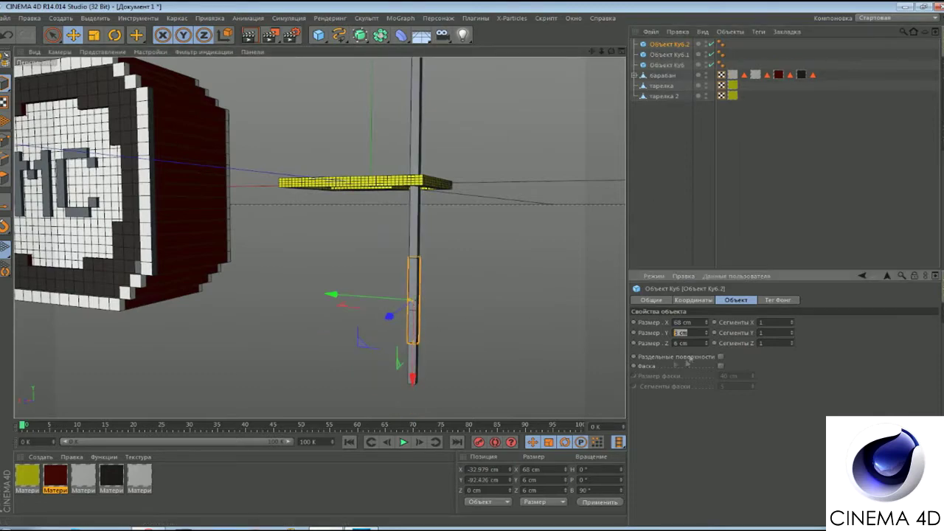
type("8")
Tilt the stick below the collar, slide it under the pole, and add an Array object
left_click_drag(472, 266, 320, 236, "alt")
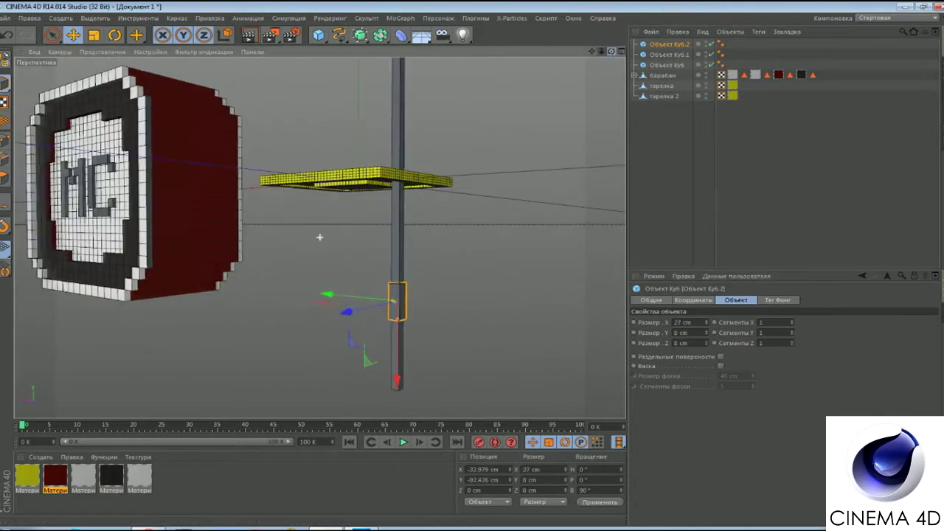
left_click(493, 255)
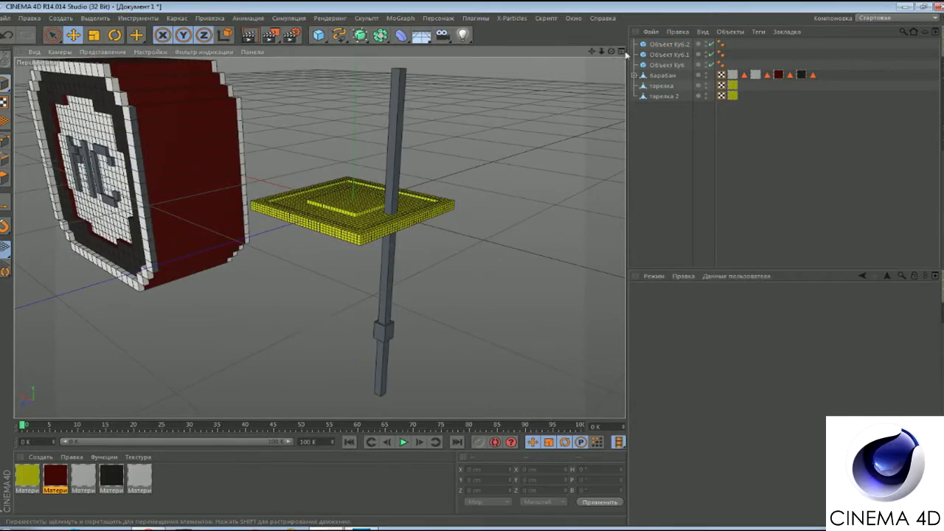
left_click_drag(442, 221, 320, 238, "alt")
left_click(386, 346)
key("r")
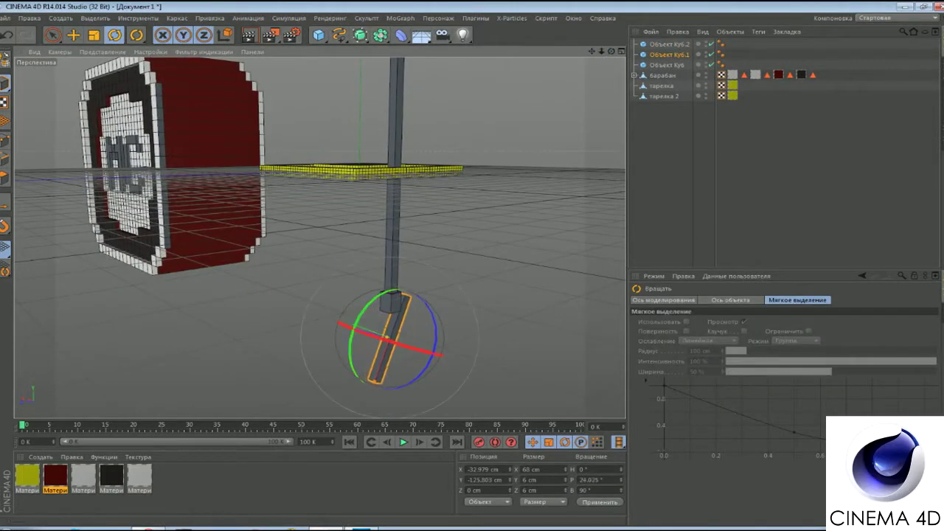
left_click_drag(464, 163, 571, 491, "alt")
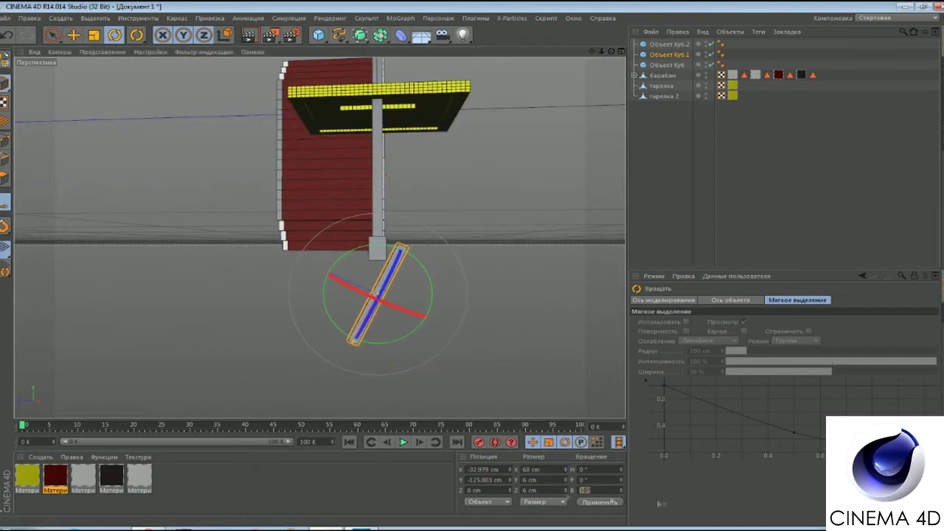
left_click_drag(443, 184, 516, 354, "alt")
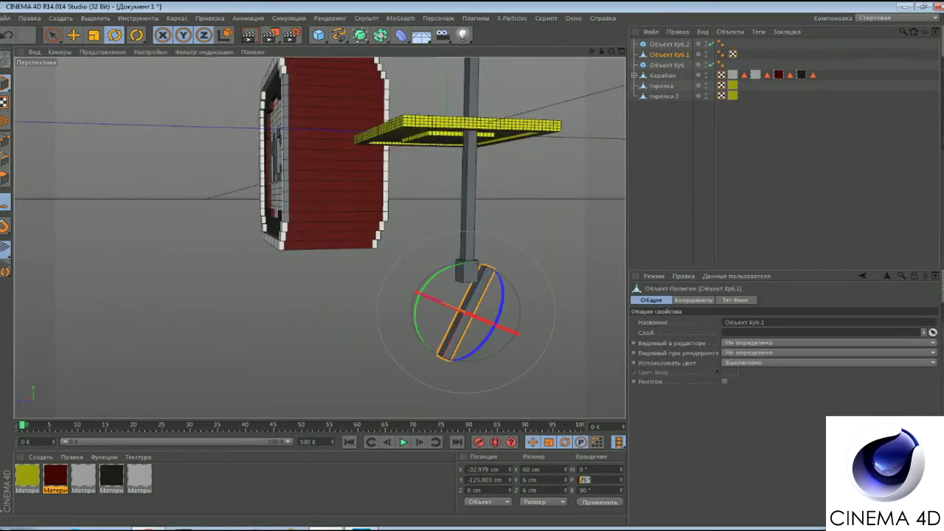
left_click(73, 34)
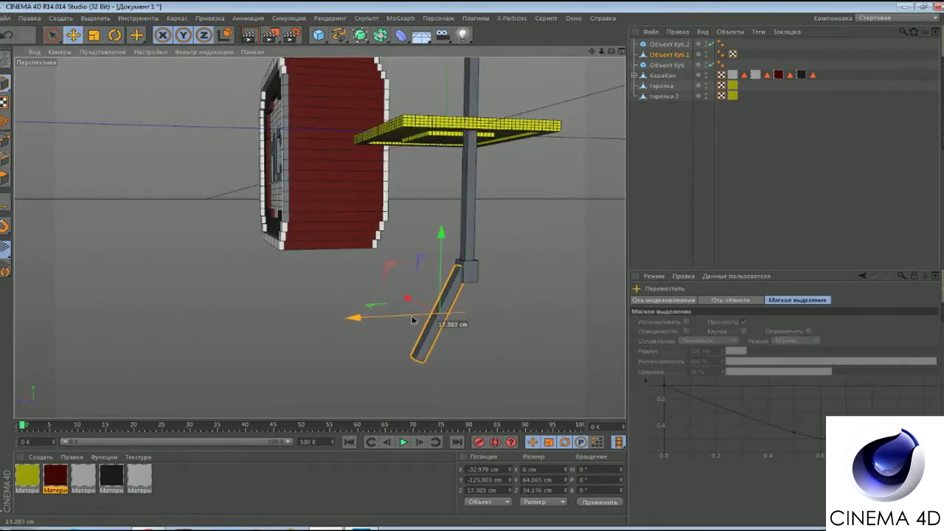
left_click_drag(413, 319, 383, 103, "alt")
left_click_drag(381, 35, 437, 59)
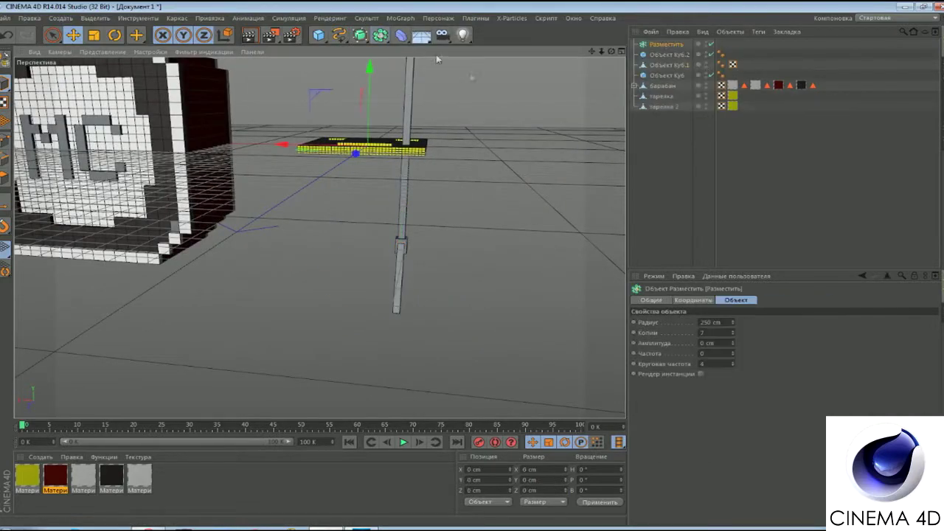
Place the tilted stick inside the Array and reduce the radius to 16 cm
left_click_drag(669, 65, 661, 46)
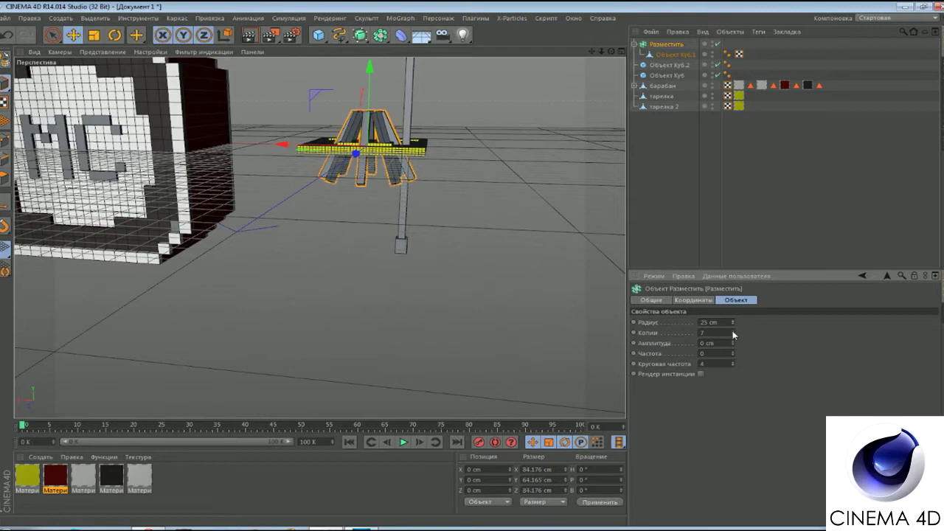
mouse_move(320, 236)
left_mouse_down("alt")
mouse_move(362, 209)
mouse_move(441, 274)
left_mouse_up("alt")
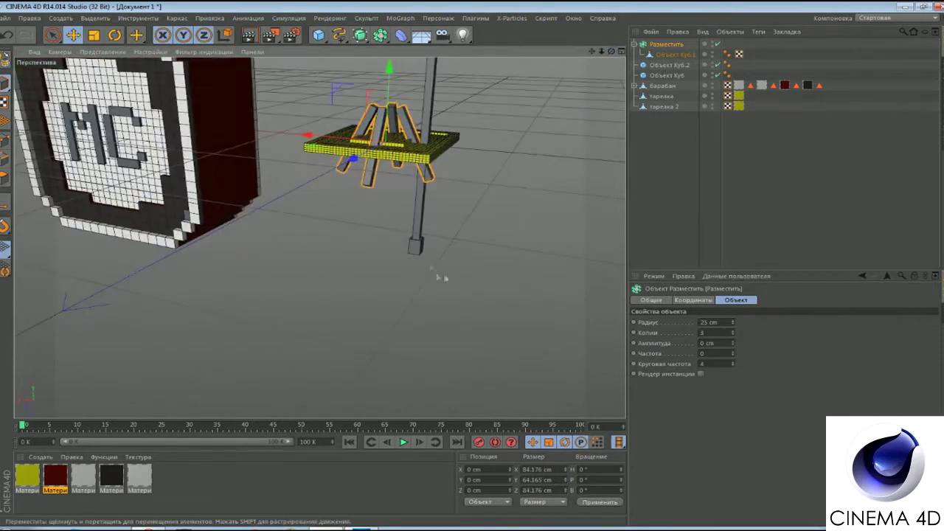
left_click_drag(381, 283, 579, 272)
Inspect and fine-tune the three-legged tripod in the front view
key("F4")
middle_click_drag(437, 311, 426, 204, "alt")
scroll(544, 243, "up", 2)
scroll(470, 315, "up", 2)
left_click_drag(470, 315, 468, 315)
scroll(431, 282, "down", 1)
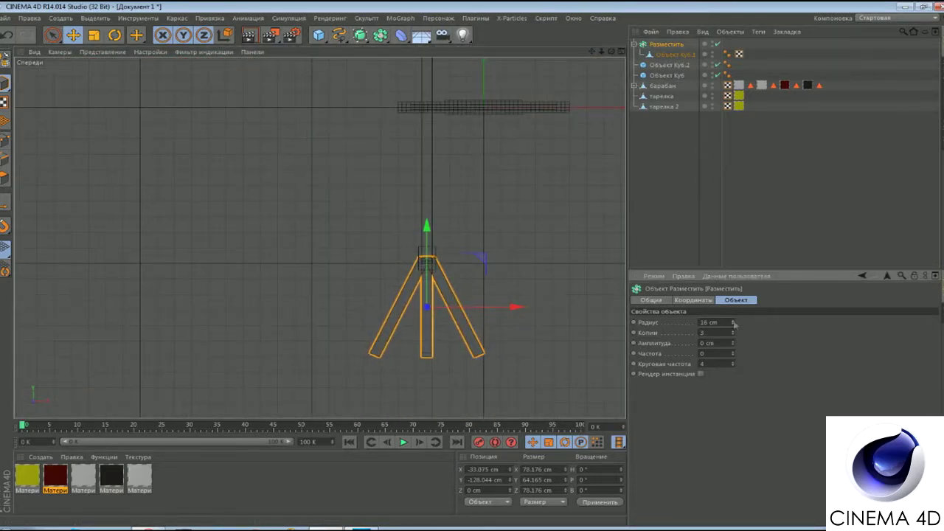
Render a perspective preview of the stand and create a new material
key("F5")
key("F1")
left_click_drag(316, 236, 320, 236, "alt")
left_click(248, 38)
left_click_drag(602, 51, 493, 140)
left_click_drag(111, 476, 167, 476, "ctrl")
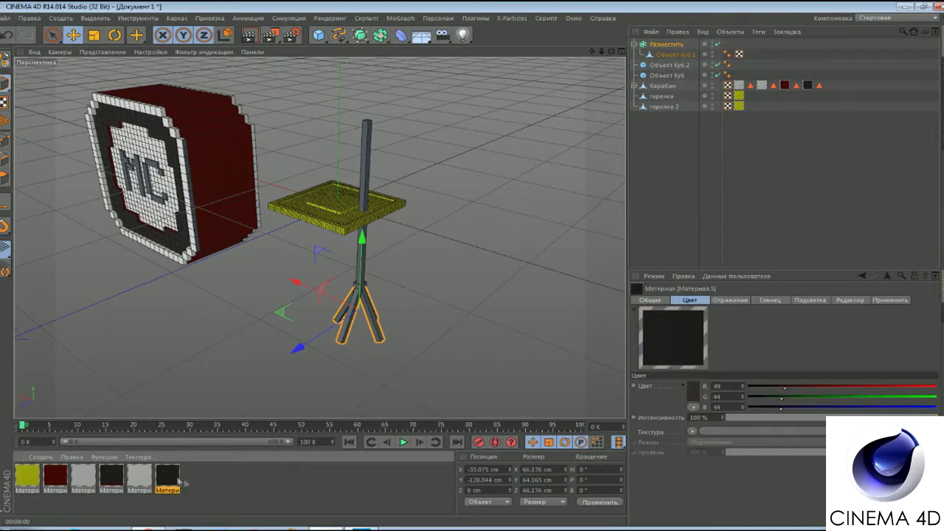
Colour Материал.5 near-black (26/25/25) and apply it to the tripod Array
double_click(168, 477)
left_click(177, 180)
left_click(329, 113)
left_click(273, 169)
left_click(487, 73)
left_click_drag(169, 483, 662, 46)
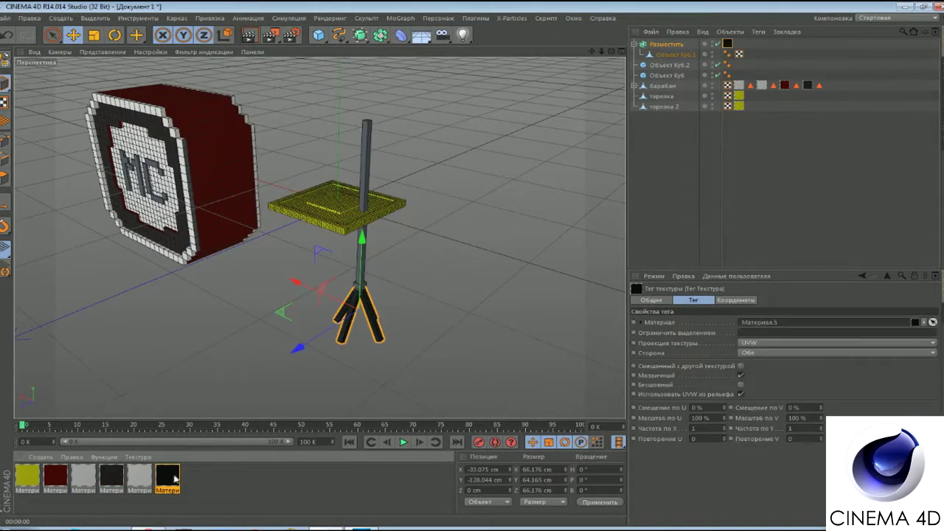
Parent the tripod Array under the pole object Объект Куб
left_click_drag(455, 308, 411, 245, "alt")
left_click(342, 221)
left_click_drag(341, 221, 413, 221, "alt")
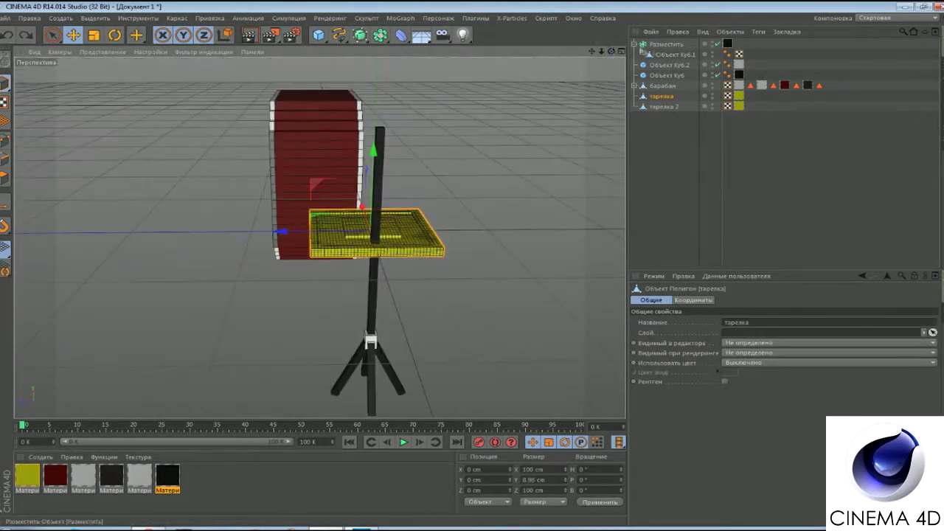
left_click(662, 45)
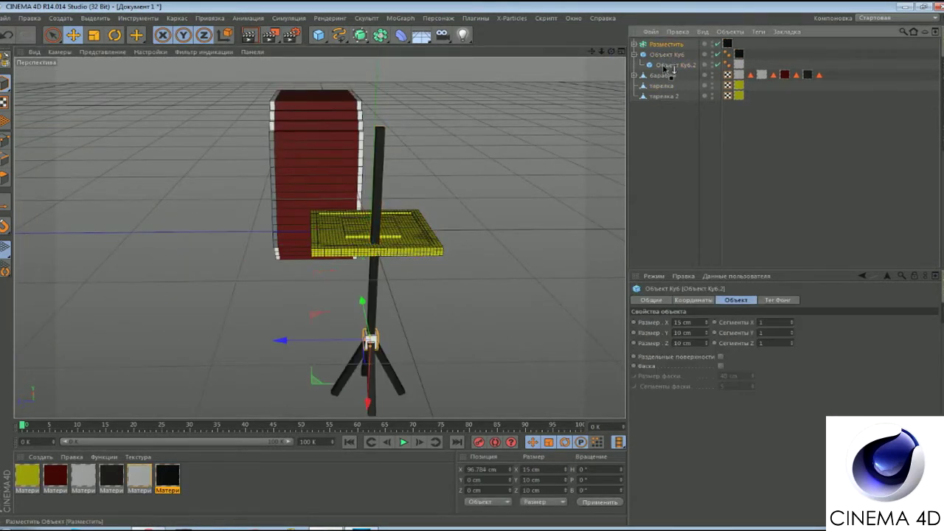
left_click(635, 43)
left_click(666, 44)
mouse_move(383, 221)
left_mouse_down("alt")
mouse_move(310, 213)
mouse_move(425, 118)
left_mouse_up("alt")
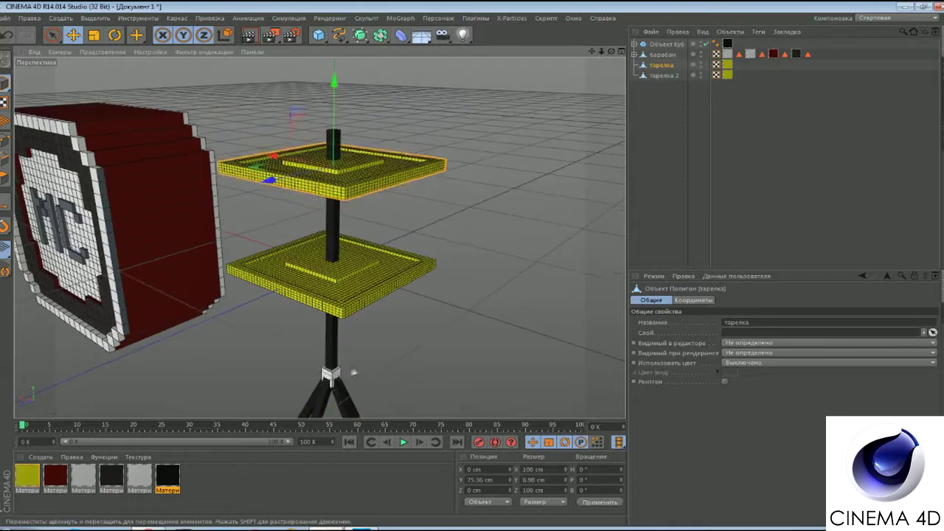
Select the whole stand and slide it along X away from the drum
left_click_drag(347, 167, 280, 138, "alt")
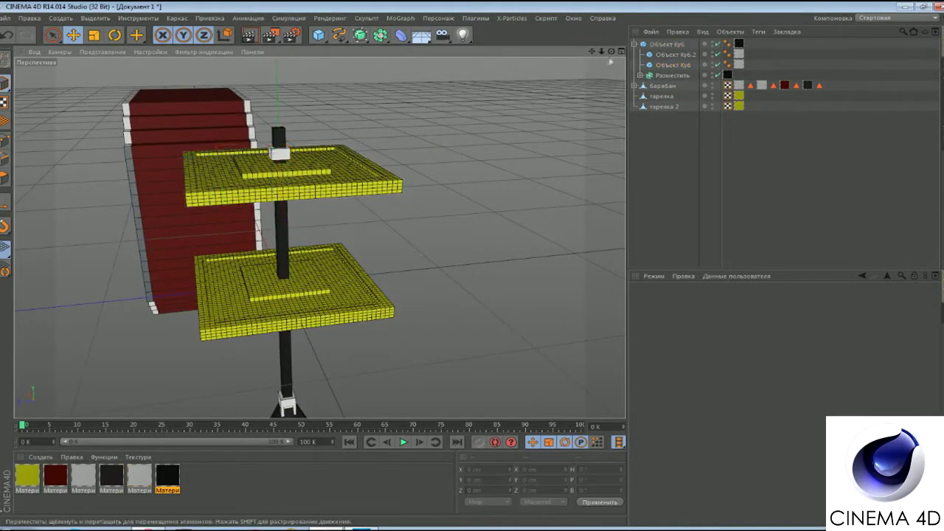
left_click_drag(281, 145, 308, 226, "alt")
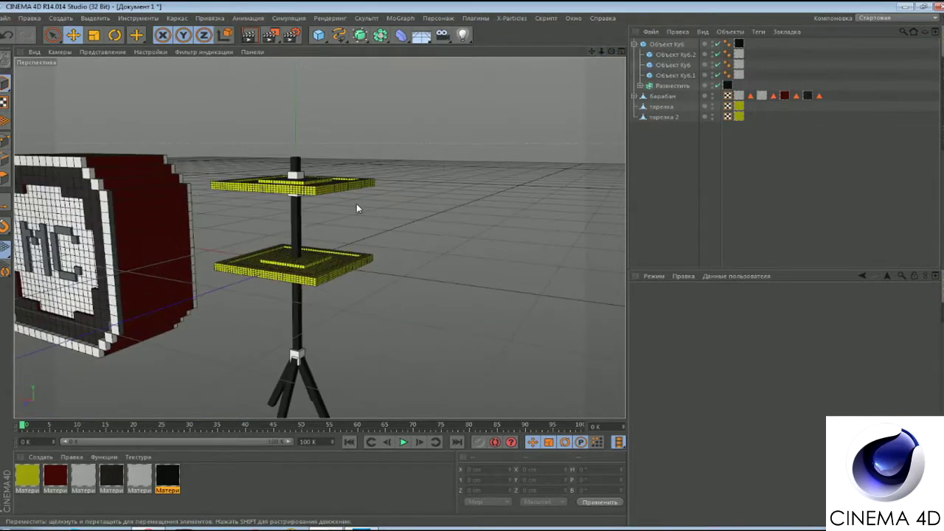
left_click(300, 253)
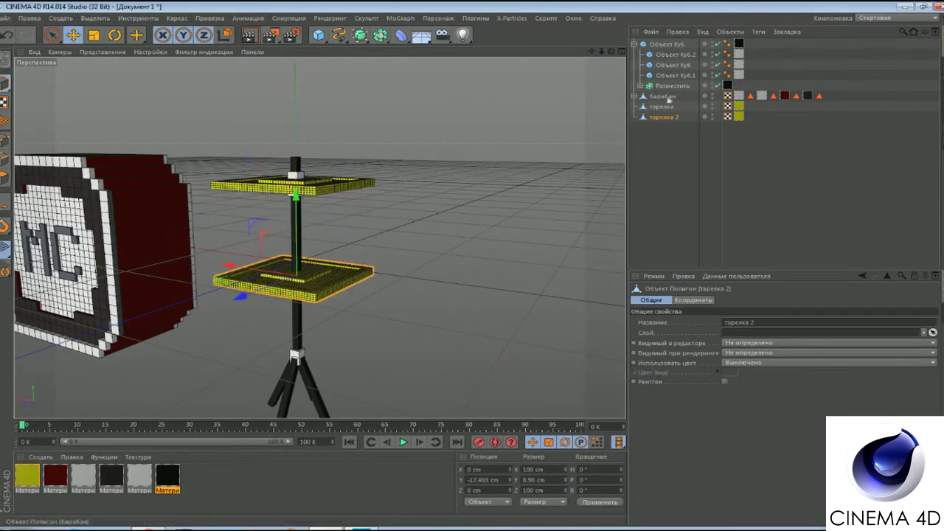
left_click(664, 45)
left_click_drag(283, 275, 399, 289)
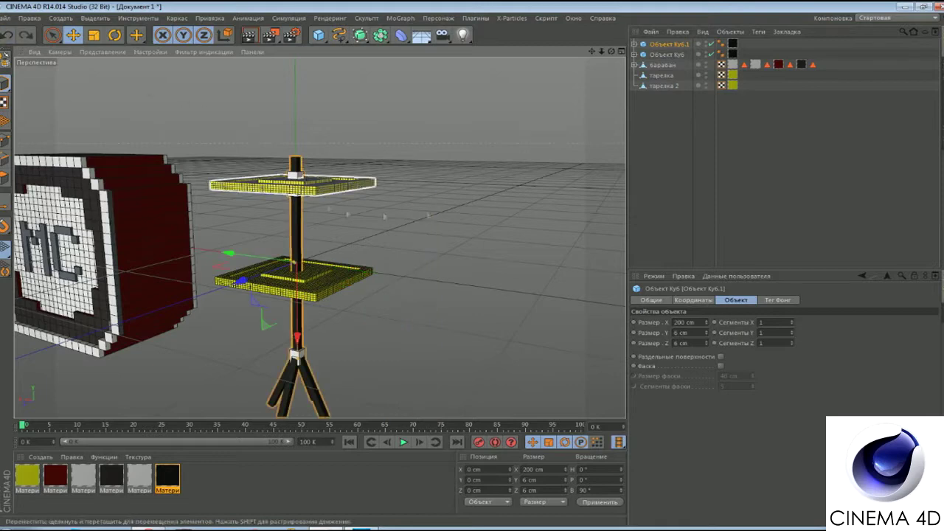
Attach the тарелка plate to the stand and render a preview of drum and stands
left_click(659, 76)
left_click_drag(668, 58, 667, 45)
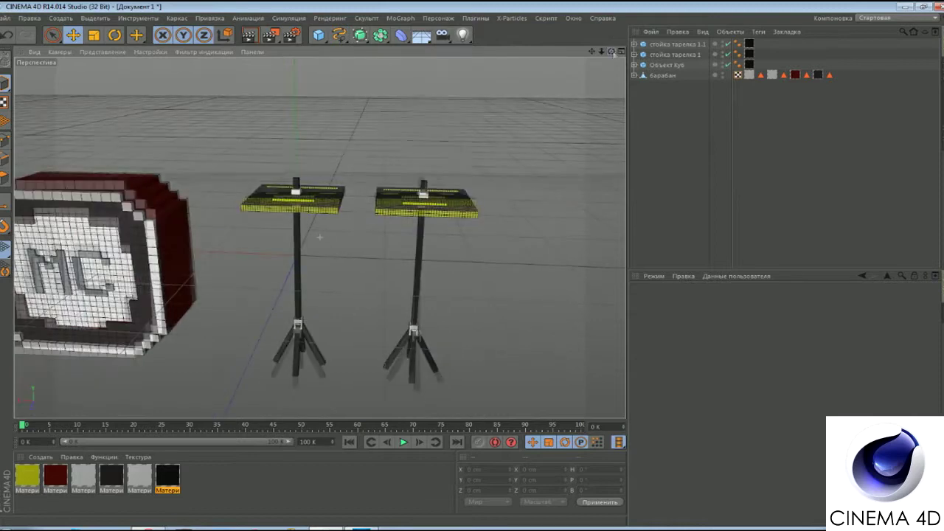
left_click_drag(319, 237, 314, 49, "alt")
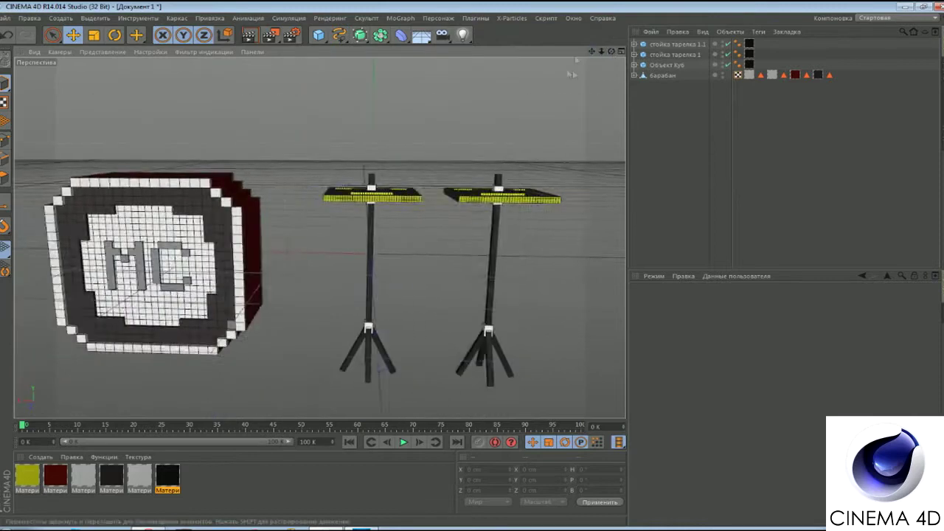
key("ctrl+r")
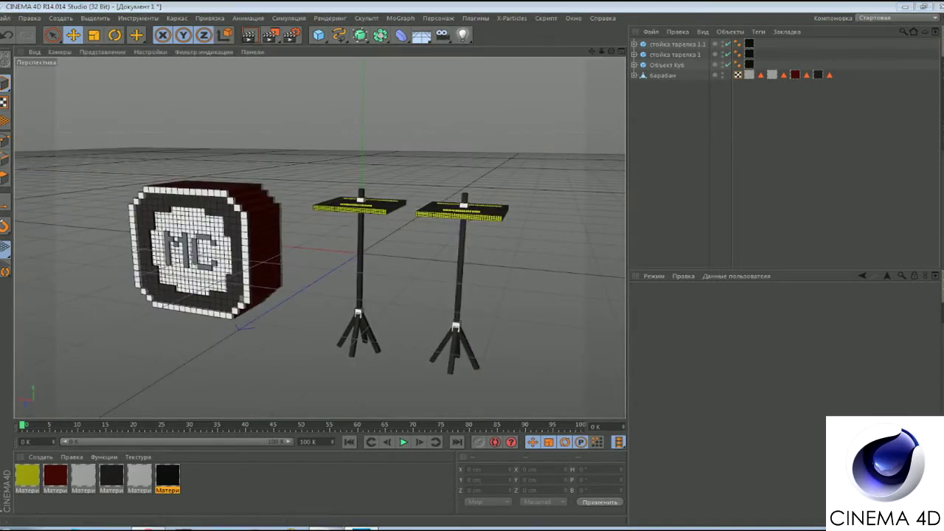
left_click_drag(399, 284, 592, 55, "alt")
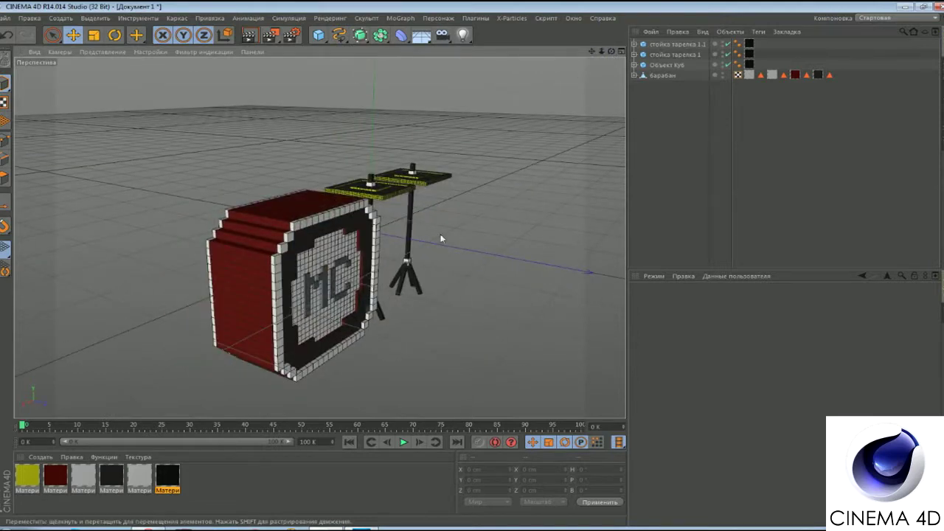
left_click(156, 87)
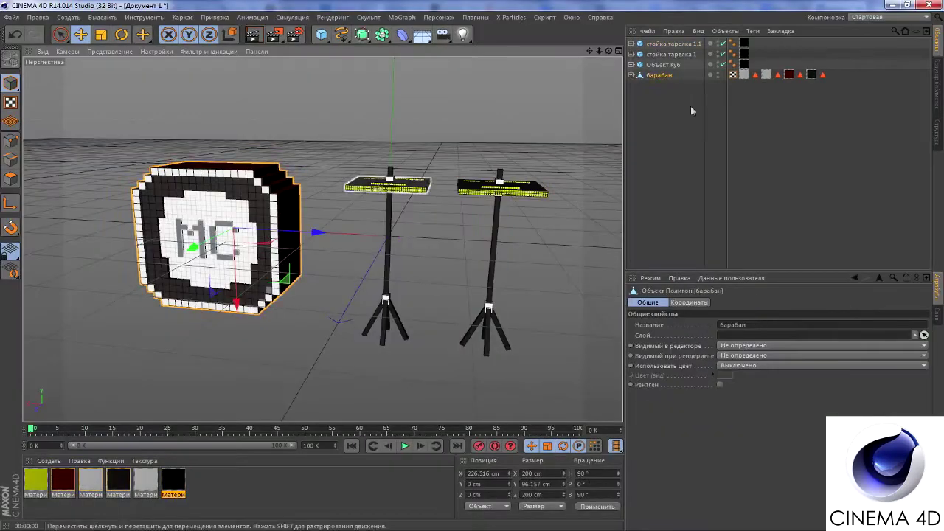
left_click_drag(658, 76, 657, 87, "ctrl")
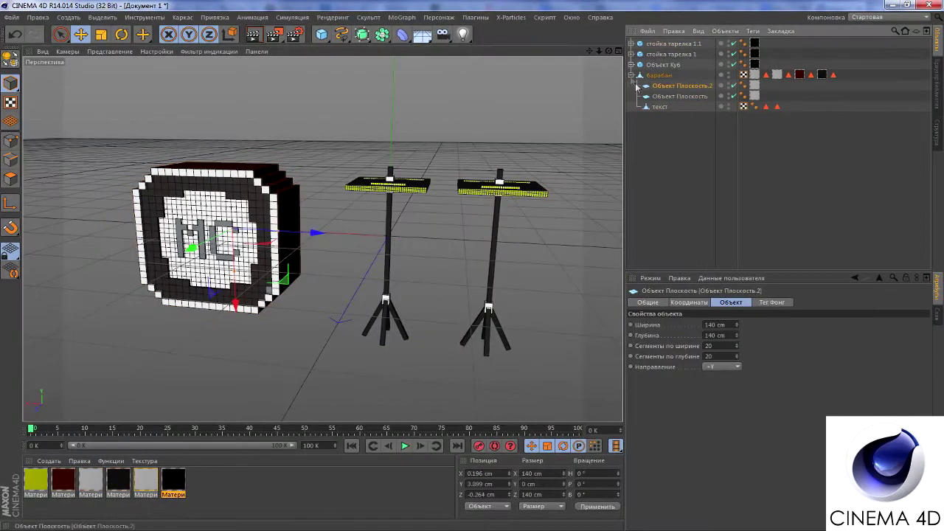
Move the duplicate drum to the right and expand the first stand's parts
left_click(661, 86)
left_click_drag(316, 232, 516, 242)
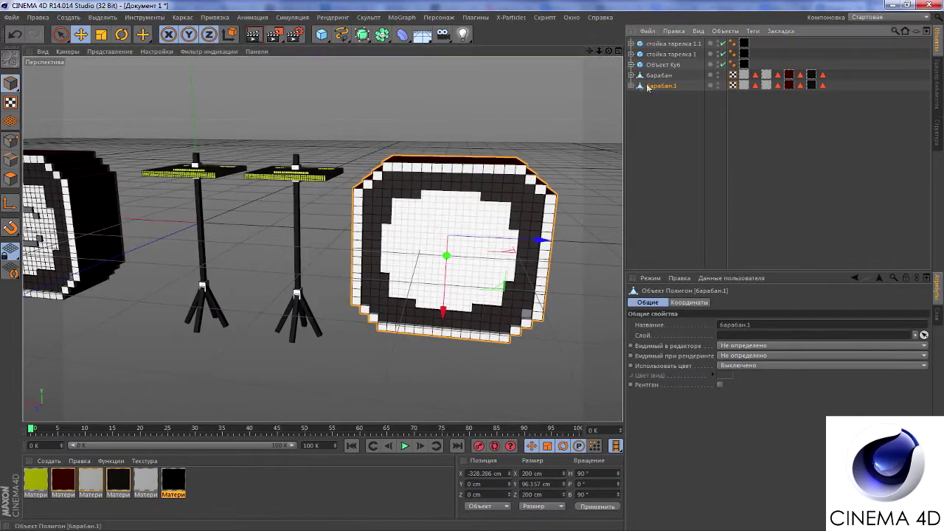
left_click(663, 64)
left_click(632, 65)
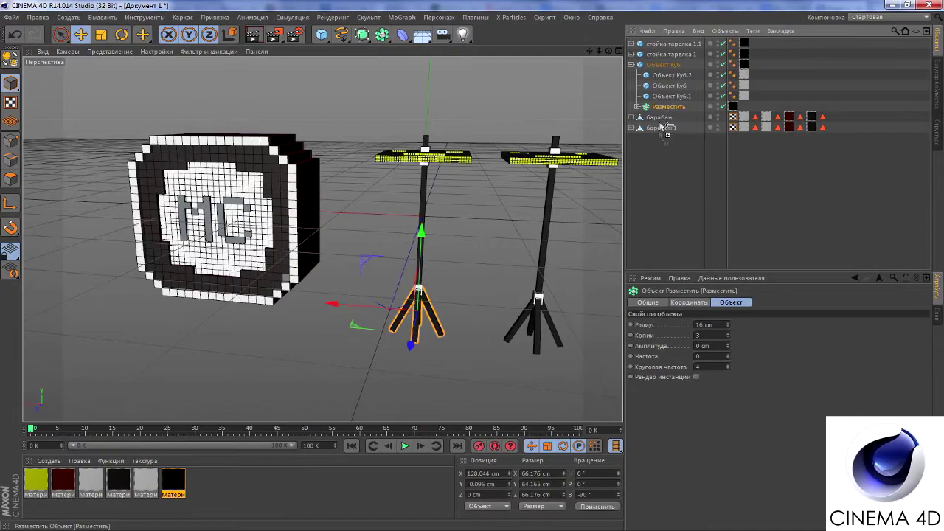
Adjust the leg array's spread and shift it along X
scroll(589, 193, "up", 3)
left_click_drag(727, 324, 727, 314)
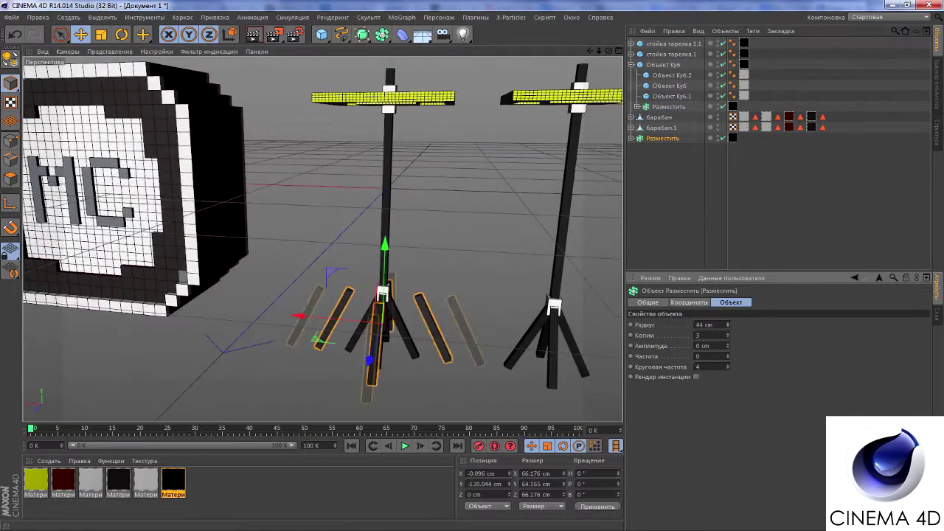
left_click_drag(384, 222, 443, 221, "alt")
left_click_drag(443, 299, 346, 299)
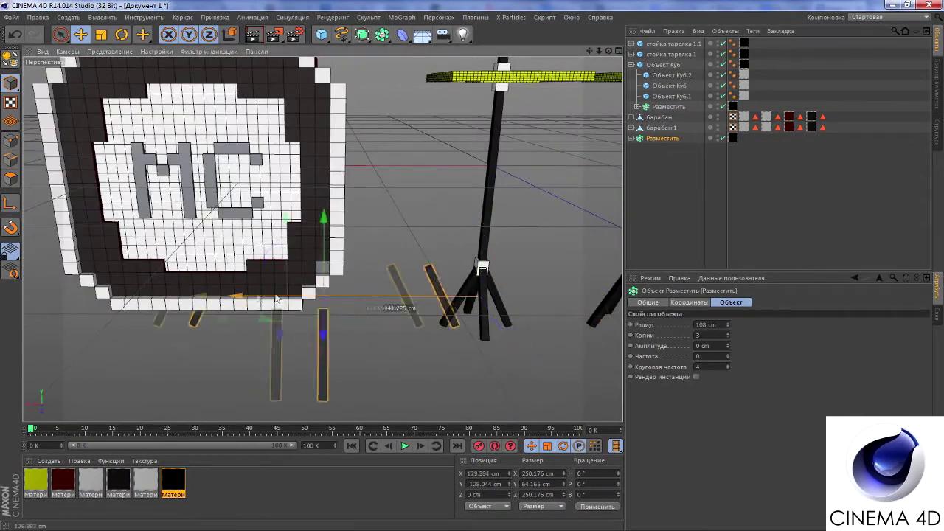
In the front view, centre the legs under the drum and cut the radius to 76 cm
middle_click(518, 84)
middle_click(192, 340)
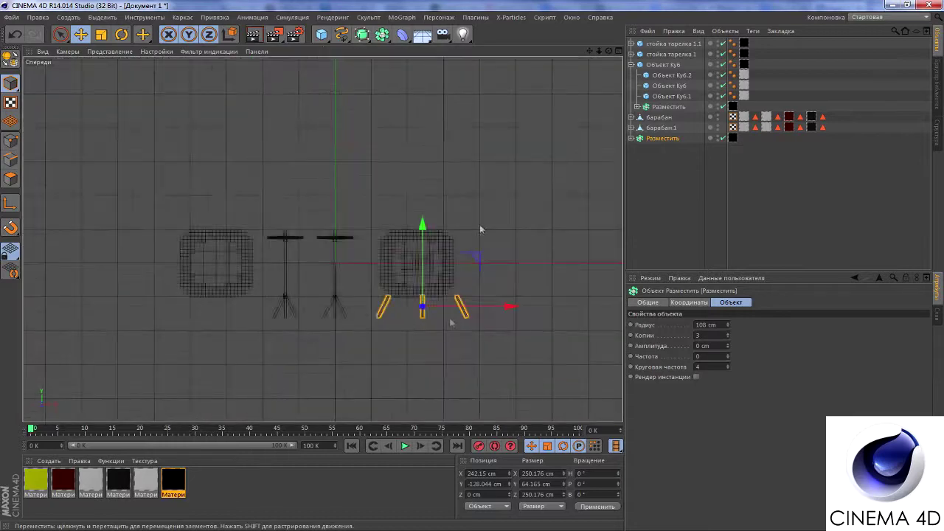
left_click_drag(589, 51, 690, 70)
mouse_move(424, 273)
left_mouse_down()
mouse_move(417, 279)
mouse_move(463, 277)
left_mouse_up()
left_click_drag(728, 326, 719, 325)
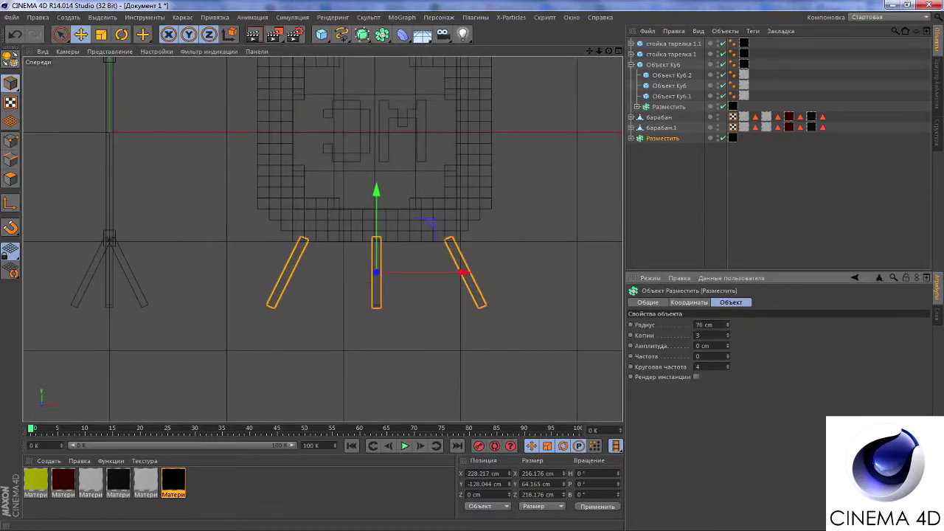
In the right view, slide the legs along Z under the drum with radius 64 cm
middle_click(400, 204)
middle_click(184, 332)
left_click_drag(525, 286, 470, 285)
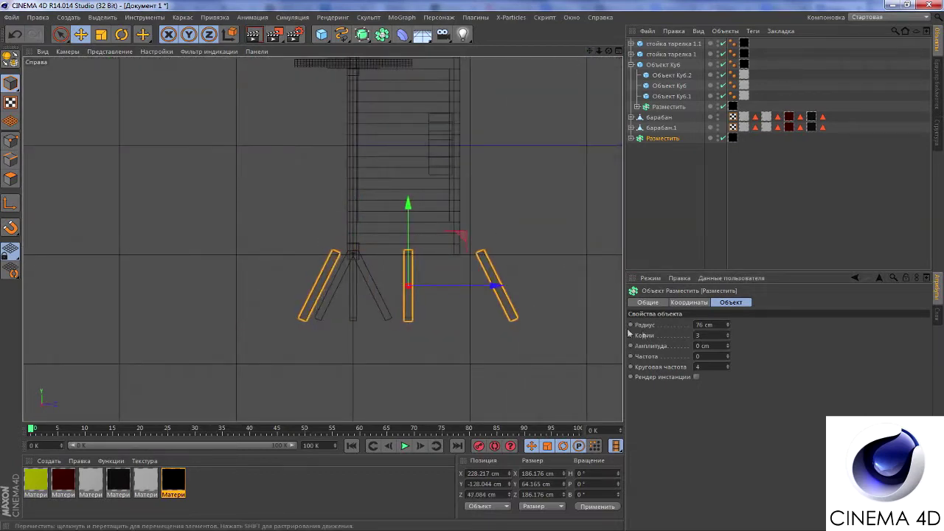
left_click_drag(728, 325, 728, 333)
left_click_drag(463, 287, 456, 291)
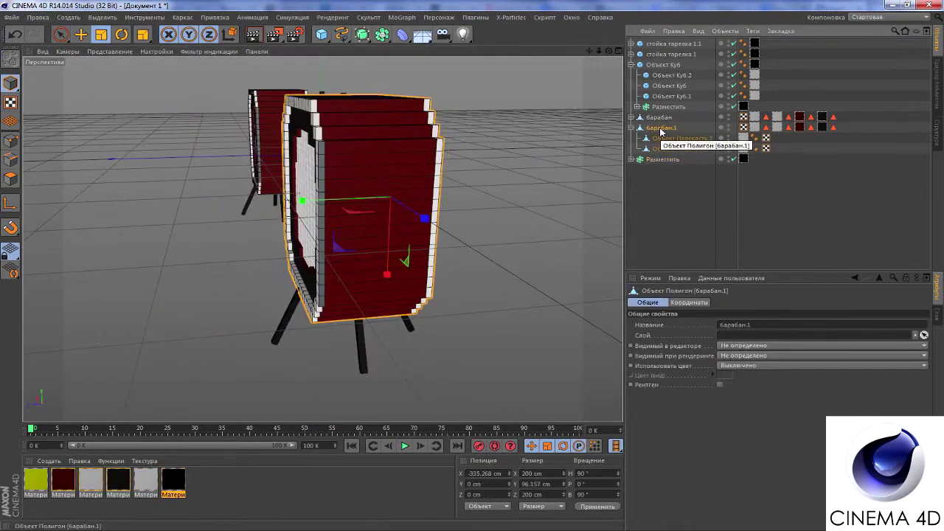
Scale барабан.1 down to 95 cm and rotate it upright with its head facing up
left_click_drag(360, 199, 361, 201)
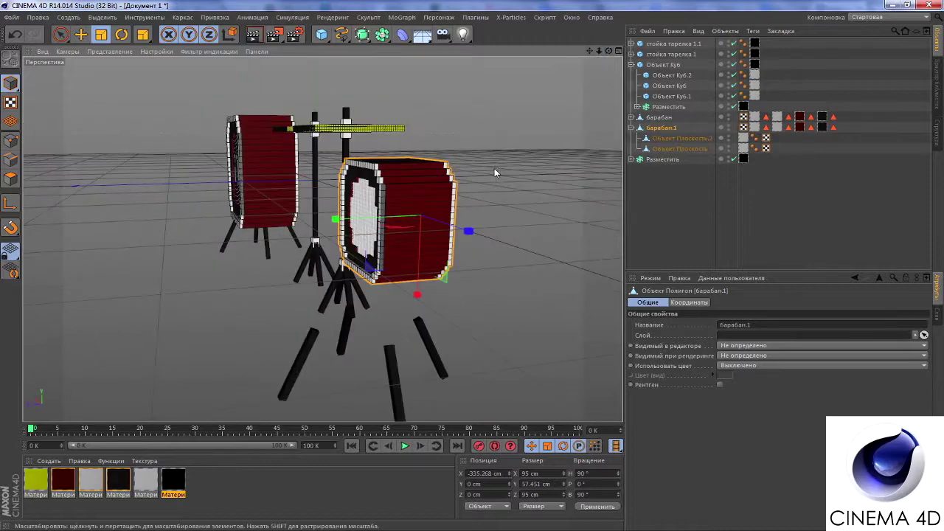
left_click(121, 34)
left_click_drag(376, 221, 456, 154)
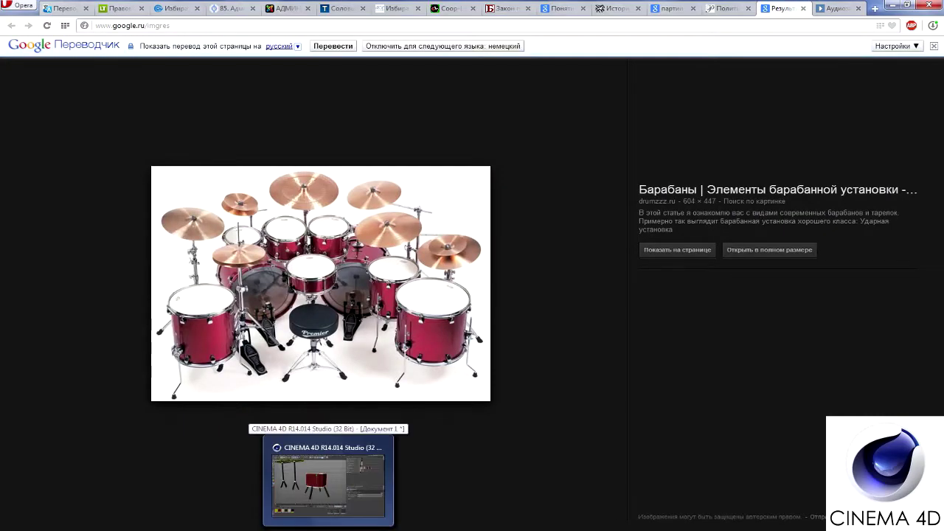
left_click(332, 480)
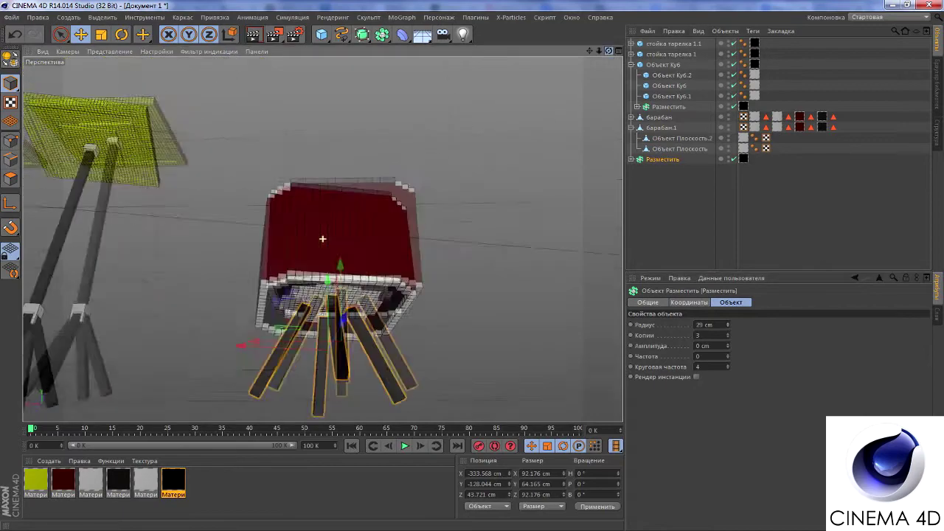
Render previews of the drum to check its drumhead
left_click(253, 34)
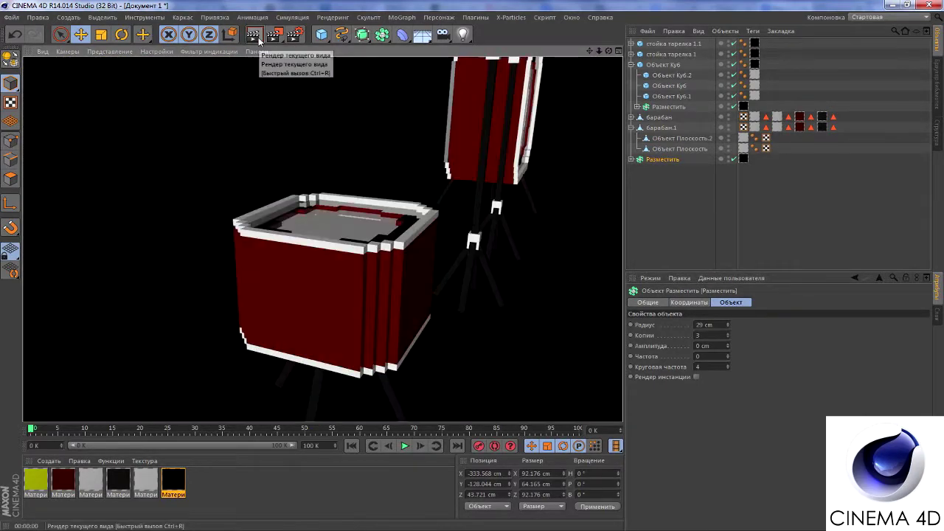
left_click(366, 234)
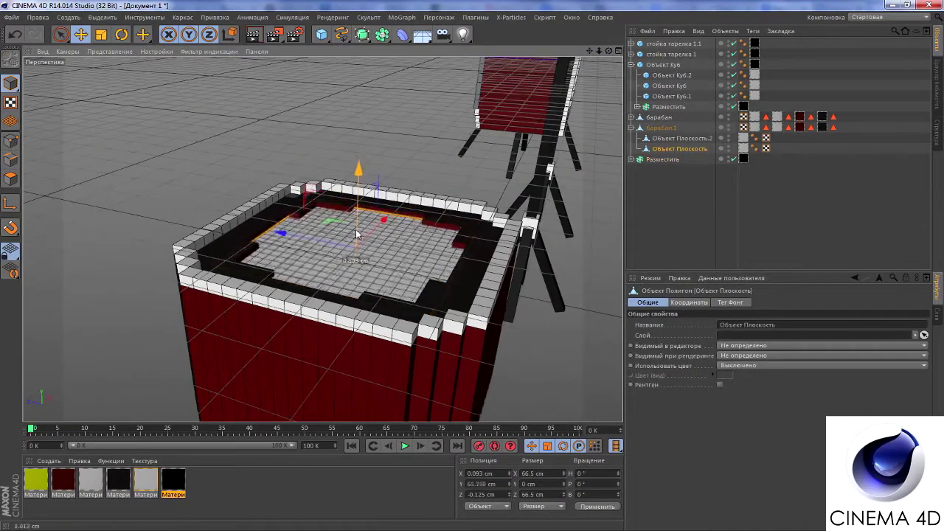
left_click(252, 35)
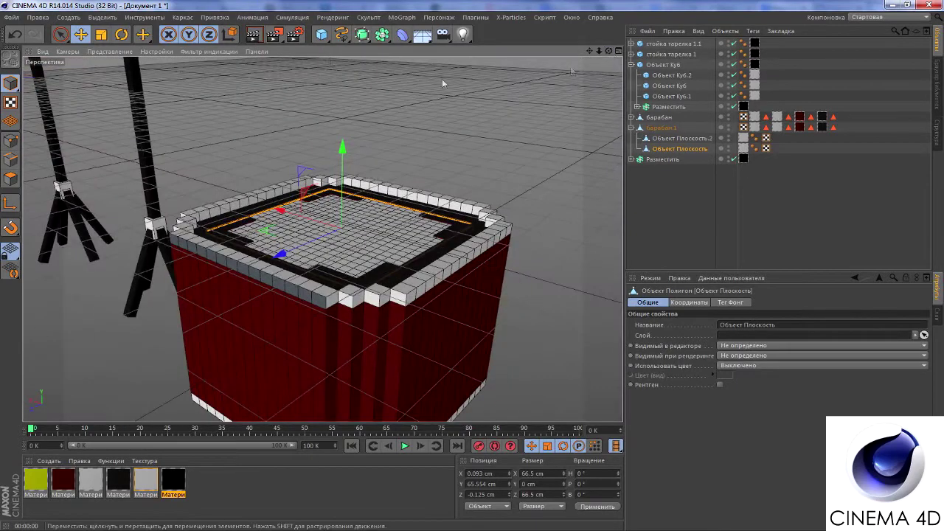
left_click(253, 34)
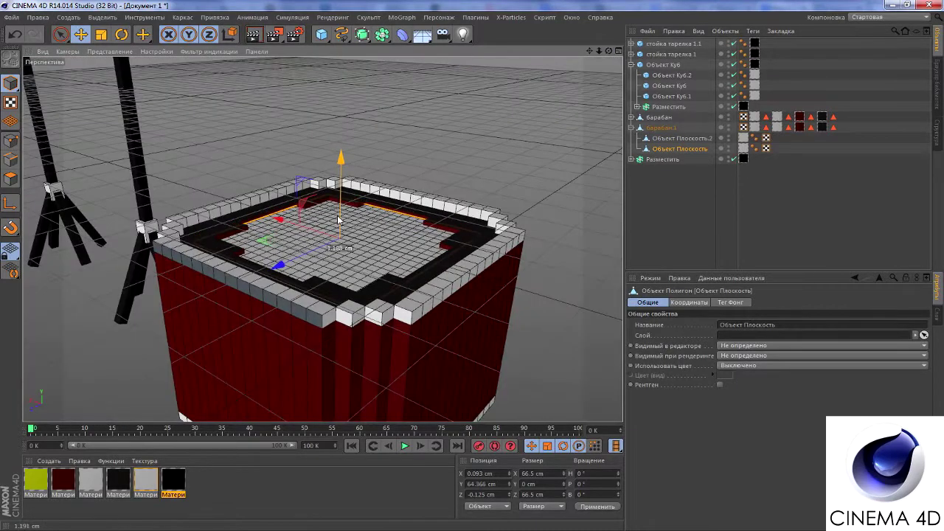
left_click_drag(338, 220, 322, 239, "alt")
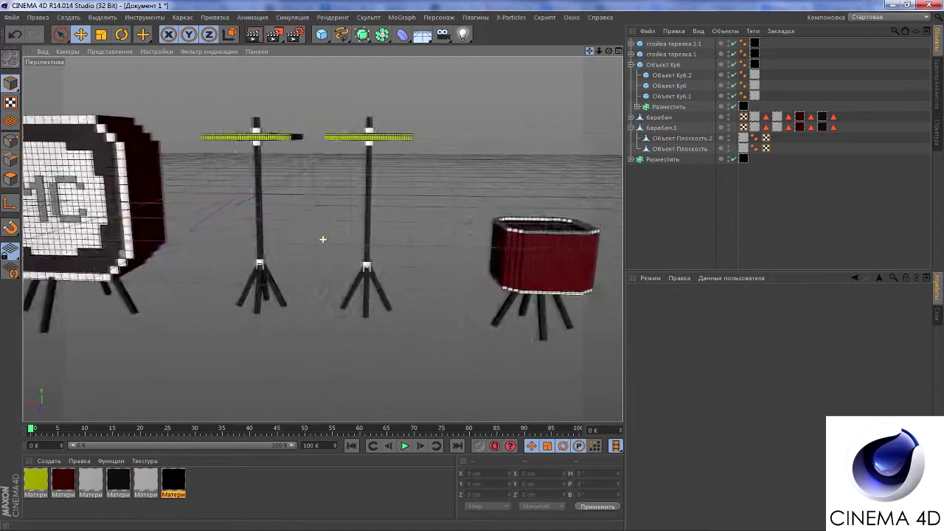
Collapse барабан.1 and duplicate it as барабан.2
left_click(679, 149)
left_click(662, 128)
left_click_drag(658, 138, 657, 141, "ctrl")
middle_click_drag(428, 275, 549, 283, "alt")
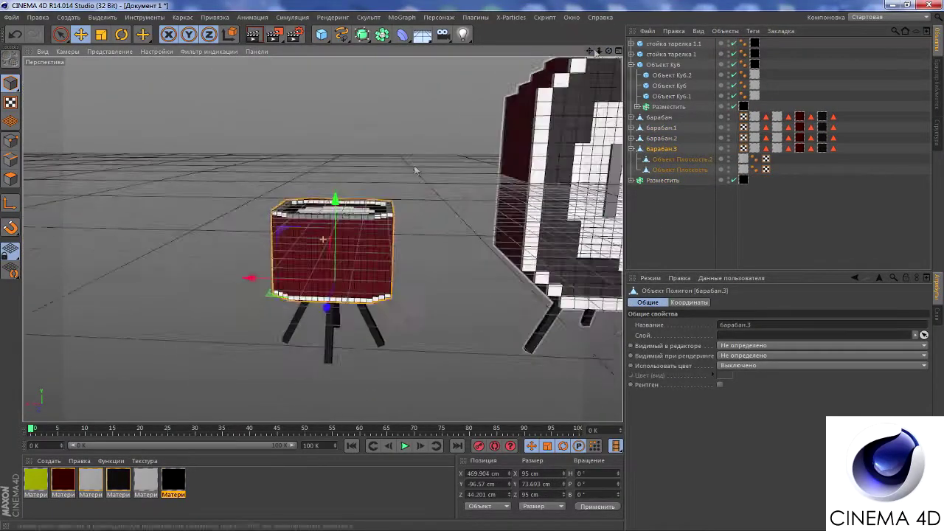
Try squashing барабан.3 to a quarter height, then undo it
key("t")
left_click_drag(331, 173, 341, 245)
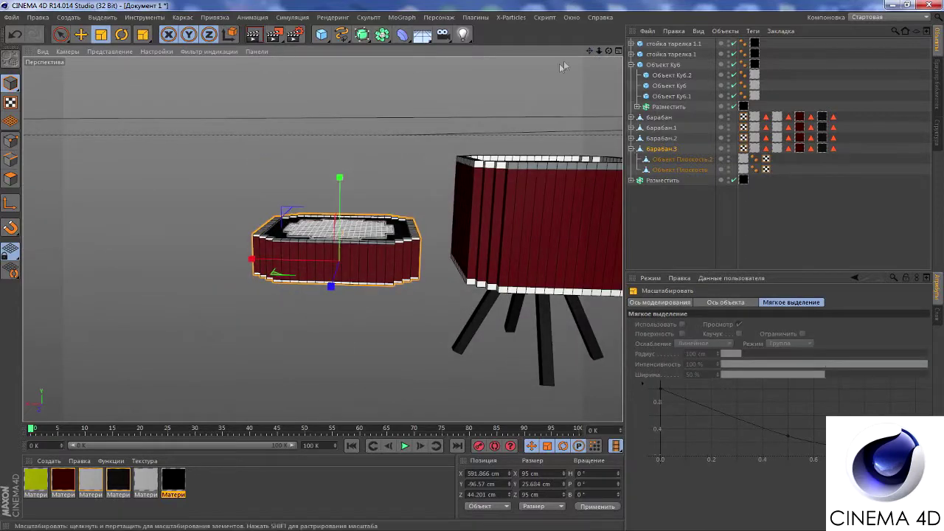
left_click_drag(609, 51, 614, 60)
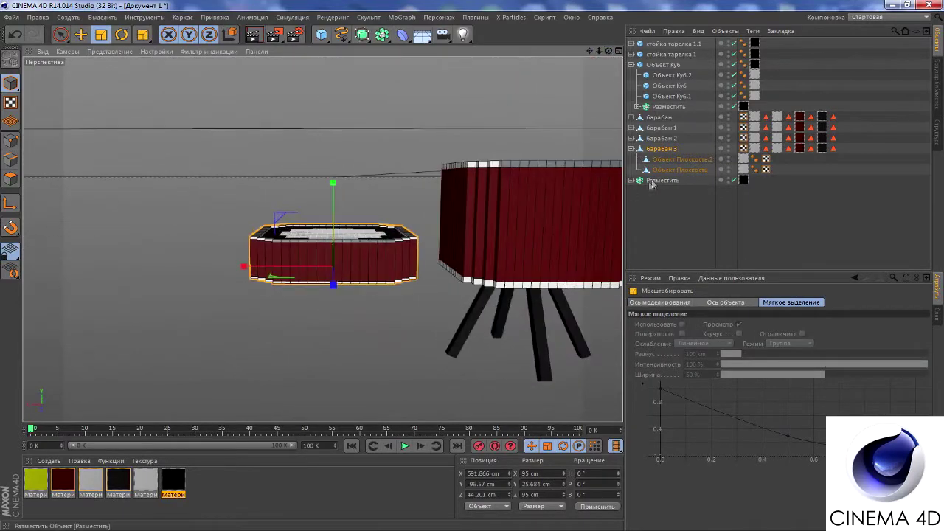
key("ctrl+z")
key("ctrl+z")
key("ctrl+z")
key("ctrl+z")
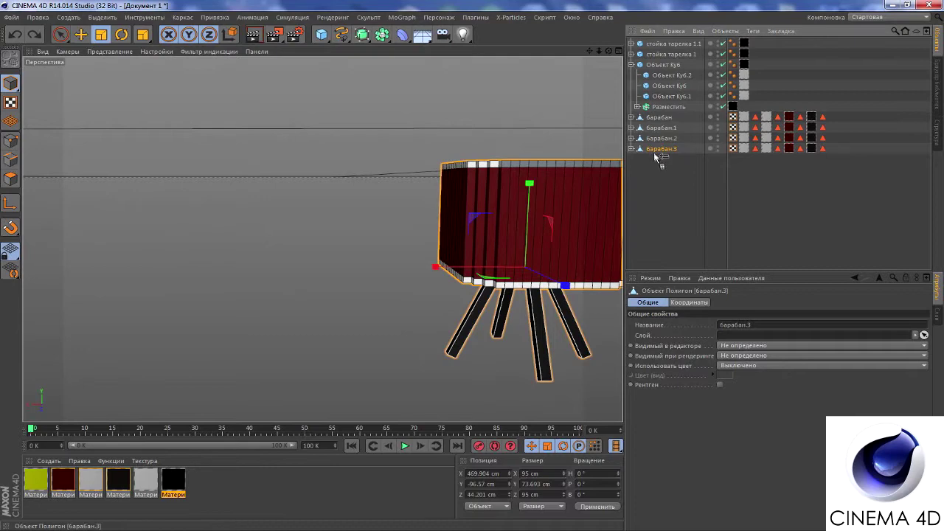
Duplicate the drum as барабан.4, move it left, and flatten it to 24.4 cm tall
left_click_drag(656, 153, 658, 211, "ctrl")
key("e")
left_click_drag(493, 266, 234, 266)
key("t")
mouse_move(285, 181)
left_mouse_down()
mouse_move(285, 214)
mouse_move(332, 206)
left_mouse_up()
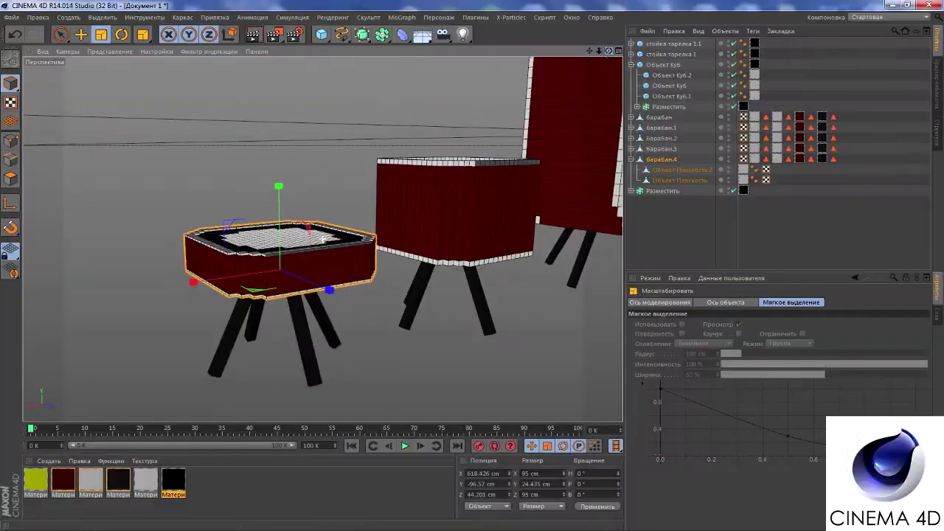
left_click(672, 54)
left_click(632, 53)
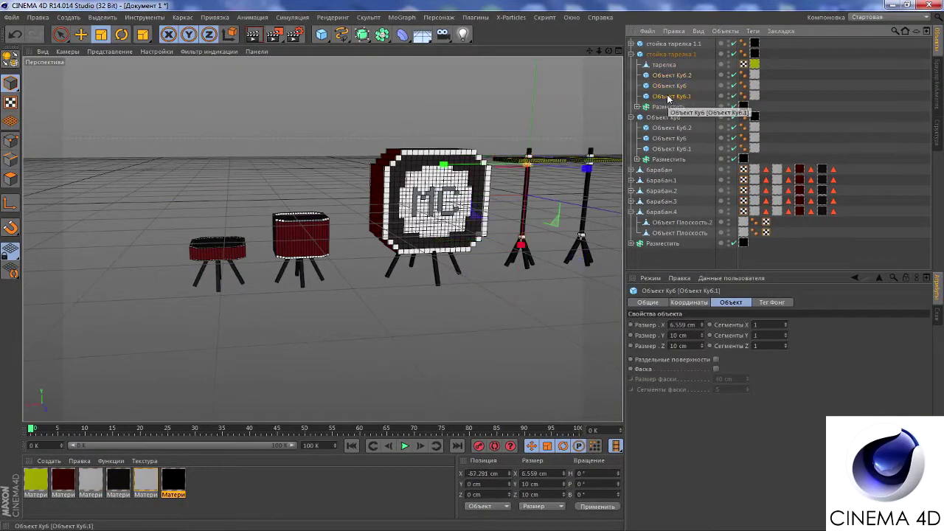
Copy and paste the cymbal stand, and move барабан.4 onto its pole
key("ctrl+c")
key("ctrl+v")
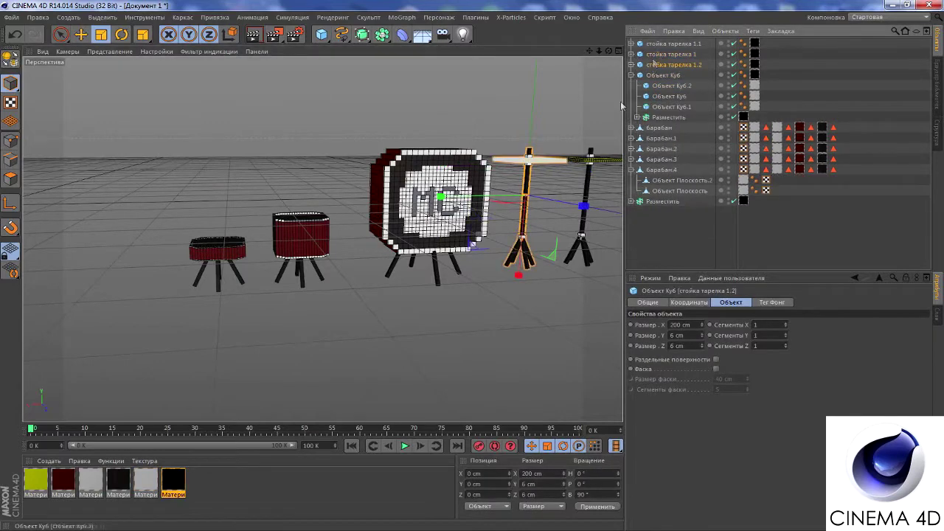
key("e")
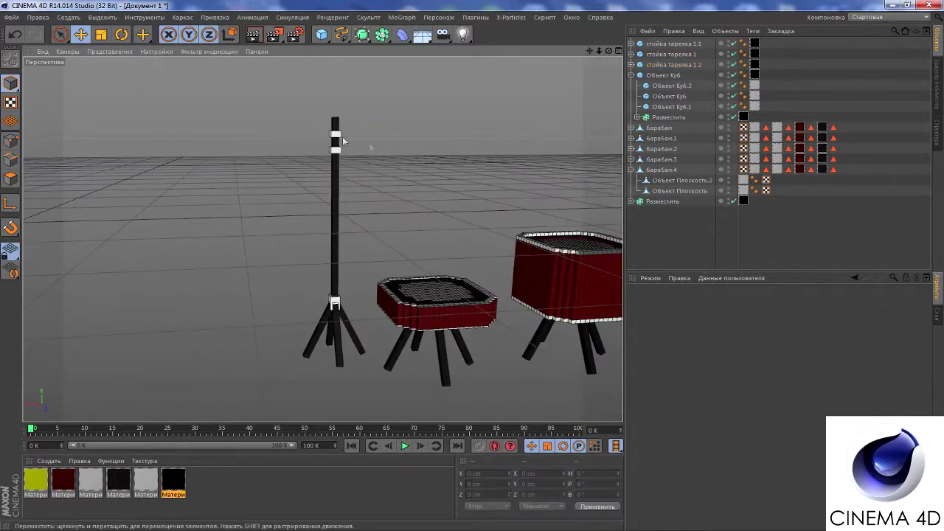
left_click(647, 171)
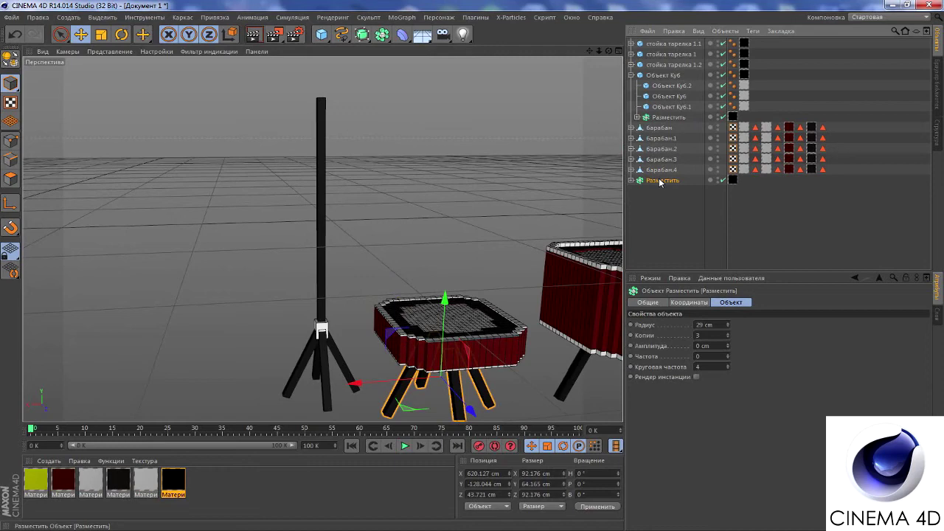
left_click_drag(442, 336, 362, 334)
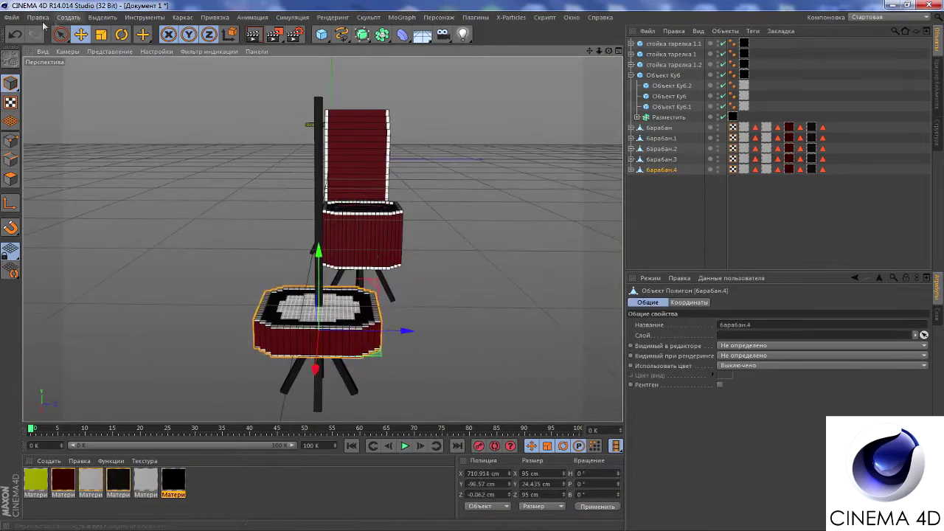
Shorten the stand copy's pole to about 99 cm
left_click(662, 77)
left_click(324, 206)
left_click(637, 65)
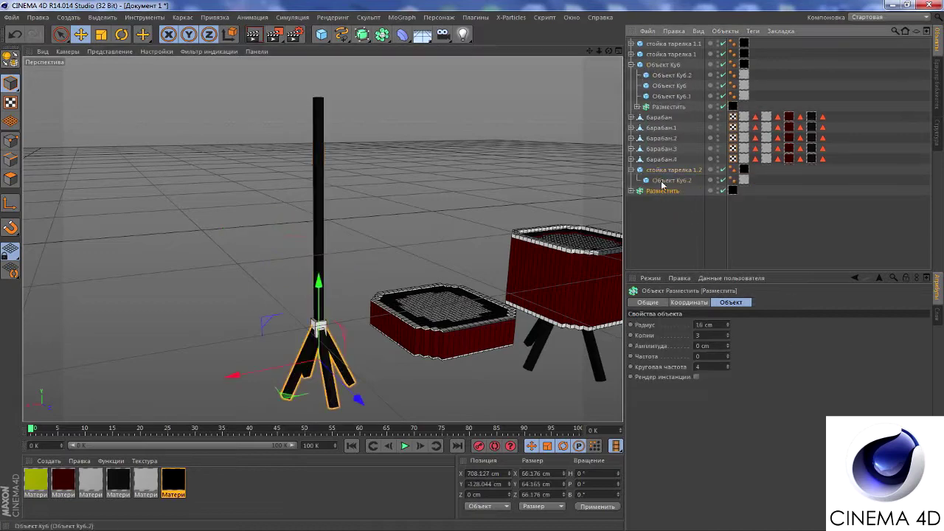
left_click_drag(319, 267, 320, 279)
mouse_move(601, 51)
left_mouse_down()
mouse_move(320, 237)
mouse_move(320, 342)
left_mouse_up()
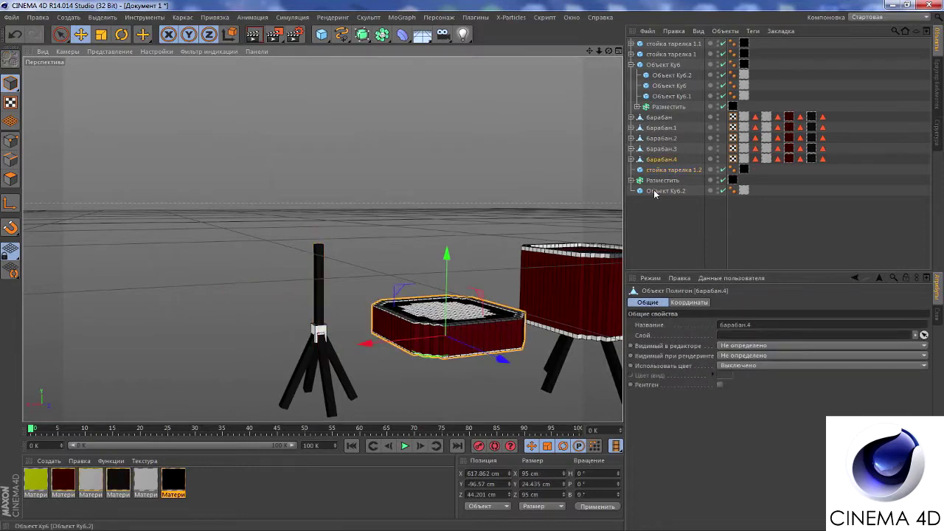
Align барабан.4 over the pole in the right and front views
left_click_drag(320, 342, 322, 238)
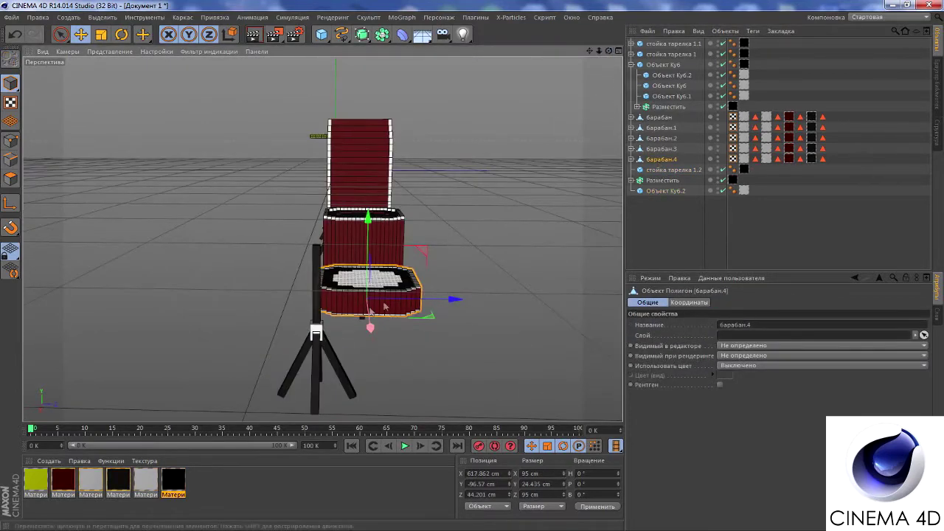
left_click_drag(520, 276, 327, 268, "alt")
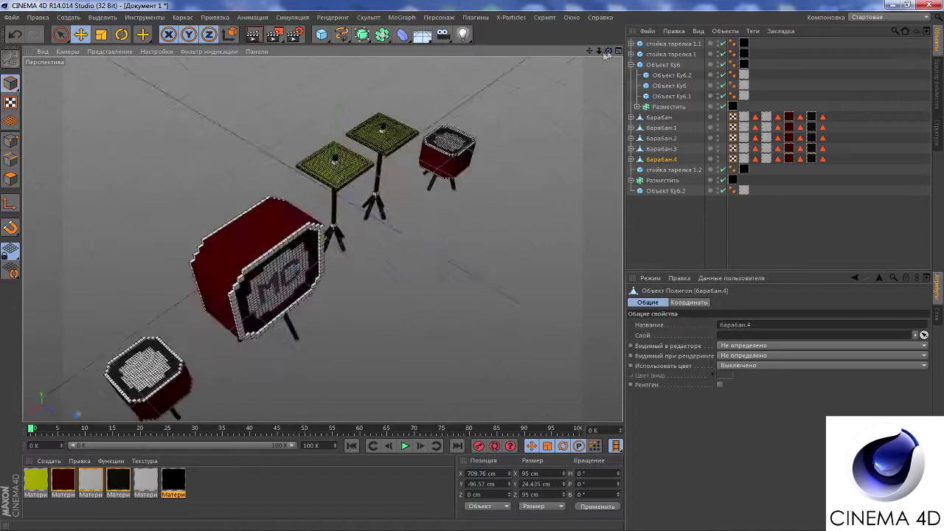
middle_click(327, 268)
middle_click(327, 268)
middle_click(277, 234)
middle_click(442, 310)
scroll(295, 244, "up", 5)
mouse_move(262, 255)
left_mouse_down()
mouse_move(267, 261)
mouse_move(295, 235)
left_mouse_up()
Check the drum on its stand in perspective and select стойка тарелка 1.2
key("F1")
mouse_move(596, 72)
left_mouse_down("alt")
mouse_move(546, 84)
mouse_move(659, 179)
mouse_move(635, 171)
left_mouse_up("alt")
left_click(546, 84)
left_click(657, 169)
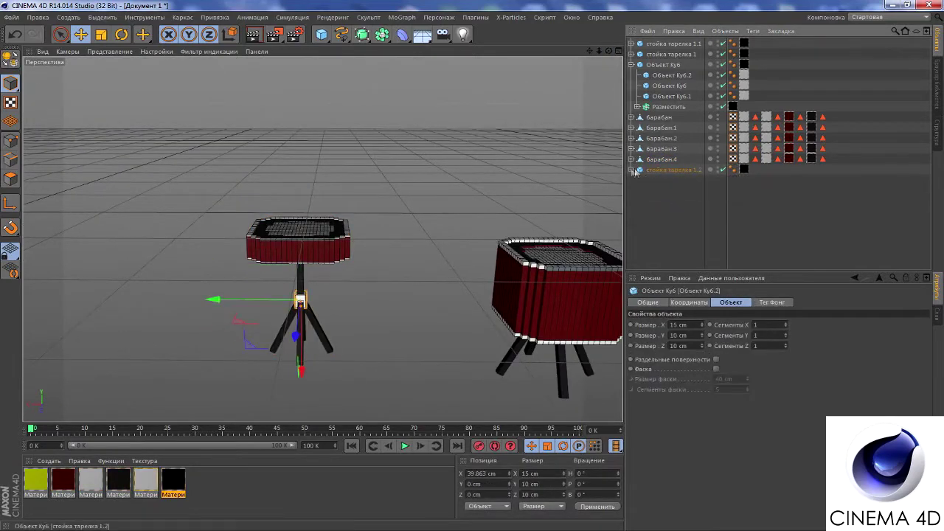
Add another drum copy, барабан.5, and delete барабан.3 from the scene
left_click(652, 160)
mouse_move(295, 168)
left_mouse_down("ctrl")
mouse_move(432, 164)
mouse_move(322, 238)
mouse_move(534, 272)
left_mouse_up("ctrl")
left_click(534, 272)
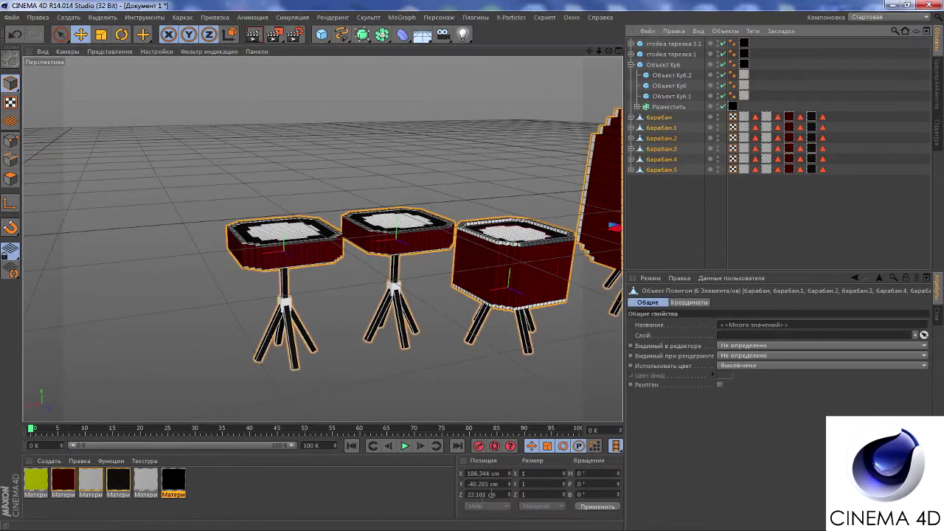
left_click(480, 484)
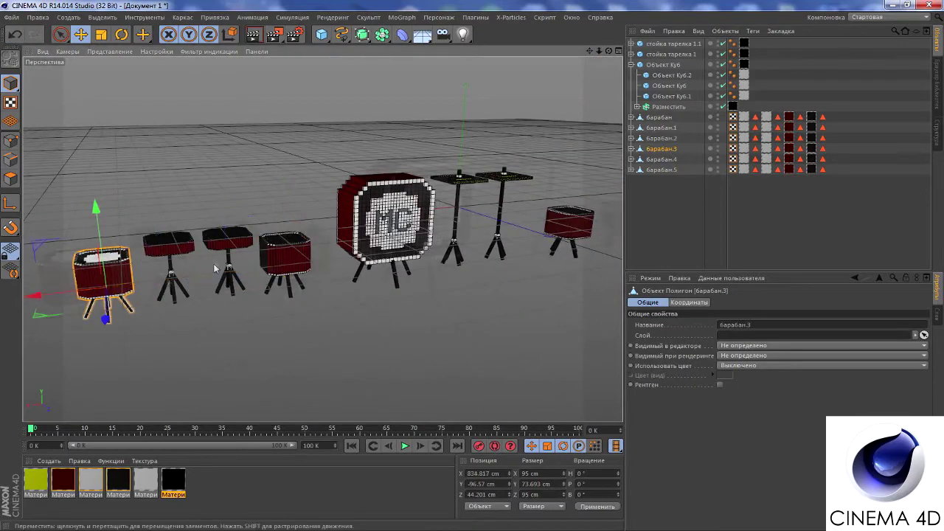
key("Delete")
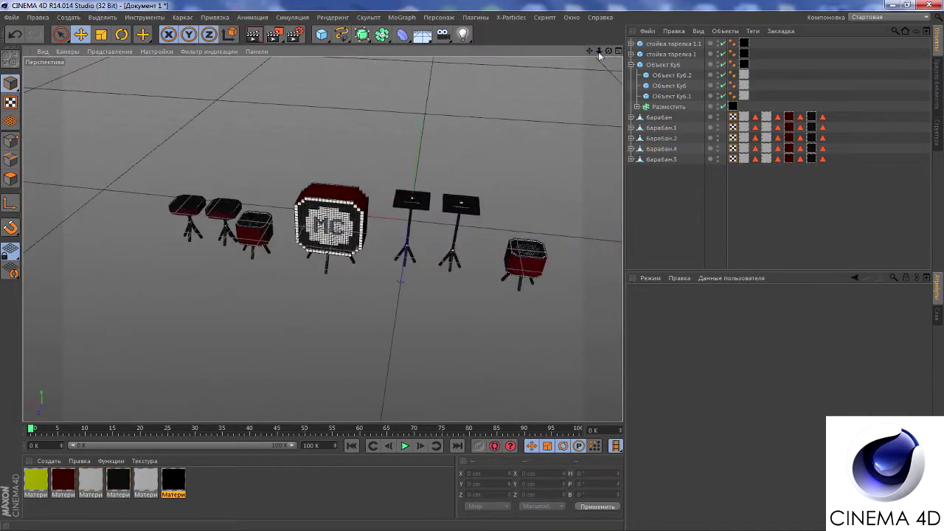
Copy-paste стойка тарелка 1.1 and move the new stand to X -499.742 cm
left_click(657, 45)
key("ctrl+c")
key("ctrl+v")
mouse_move(445, 210)
left_mouse_down("alt")
mouse_move(322, 238)
mouse_move(347, 221)
mouse_move(457, 221)
mouse_move(580, 64)
left_mouse_up("alt")
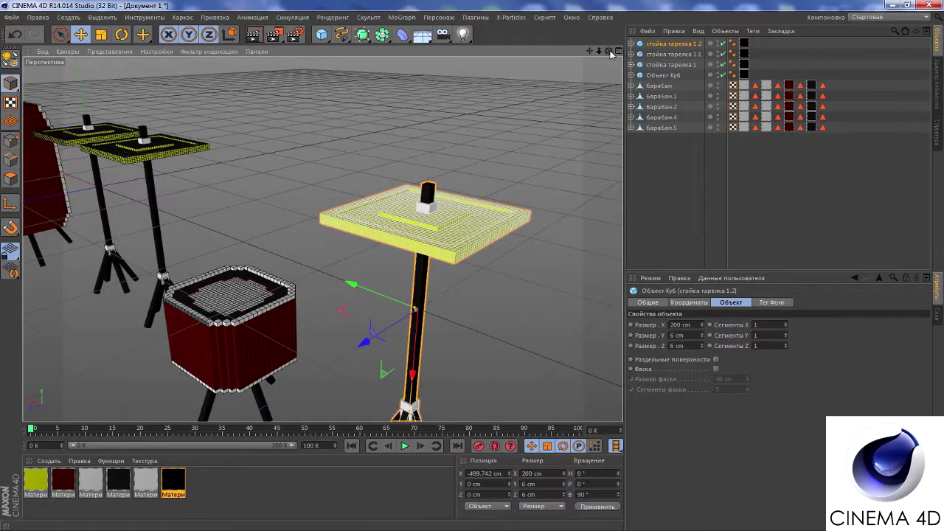
Copy the cymbal plate upward and shrink the upper cymbal to about 89%
mouse_move(599, 53)
left_mouse_down()
mouse_move(444, 175)
mouse_move(322, 239)
mouse_move(368, 267)
mouse_move(323, 236)
left_mouse_up()
left_click(371, 272)
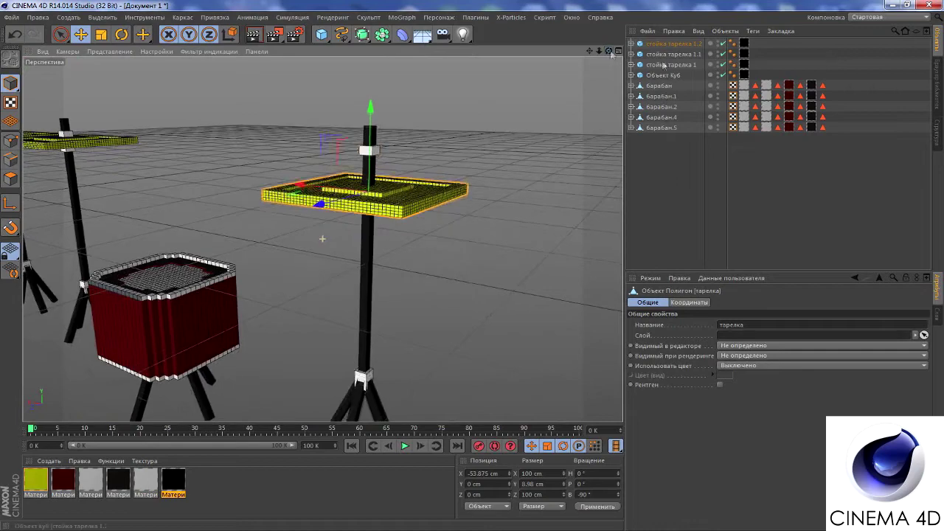
left_click(632, 43)
left_click(664, 54)
left_click_drag(366, 170, 366, 147, "ctrl")
left_click_drag(443, 295, 368, 280, "alt")
left_click(101, 34)
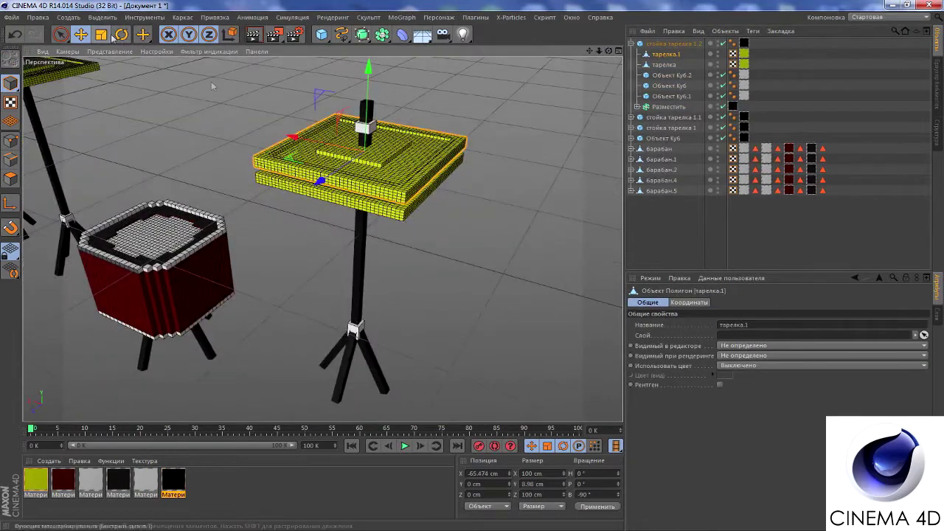
left_click_drag(435, 175, 404, 175)
Slide the clamp cube down the pole and copy it up to the upper cymbal
mouse_move(442, 222)
left_mouse_down("alt")
mouse_move(332, 244)
mouse_move(295, 236)
mouse_move(310, 281)
left_mouse_up("alt")
left_click(351, 166)
key("e")
left_click_drag(350, 196, 350, 235)
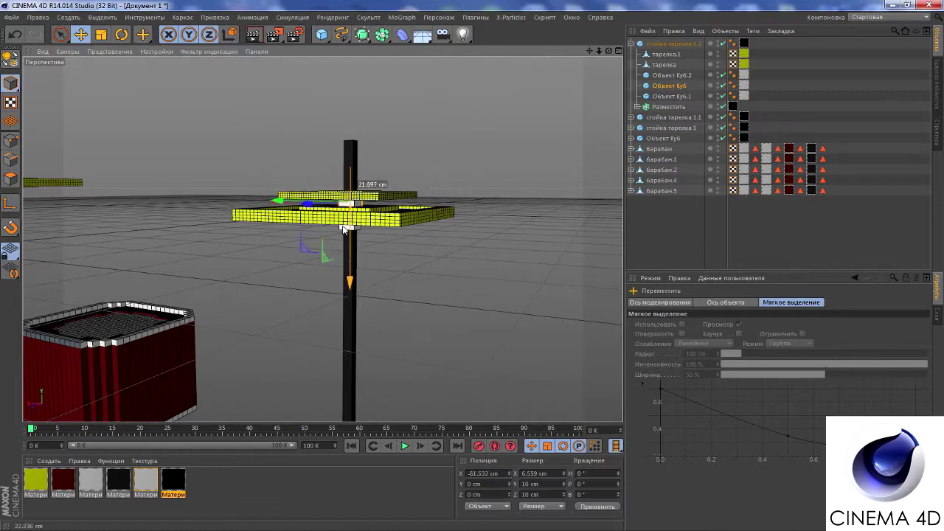
left_click(346, 195)
left_click_drag(536, 90, 565, 86, "alt")
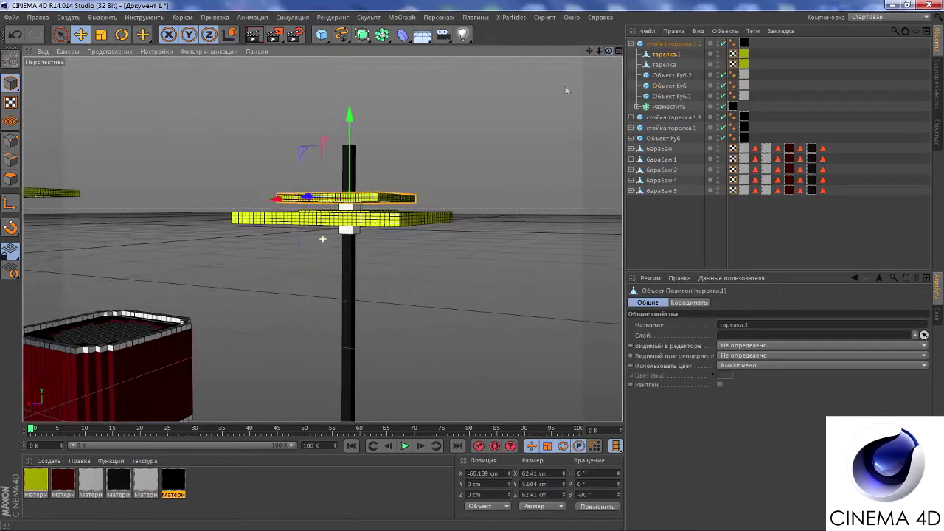
left_click(347, 227)
mouse_move(348, 245)
left_mouse_down("ctrl")
mouse_move(354, 209)
mouse_move(479, 100)
left_mouse_up("ctrl")
Preview-render the view and select the whole cymbal stand with its hierarchy collapsed
key("ctrl+r")
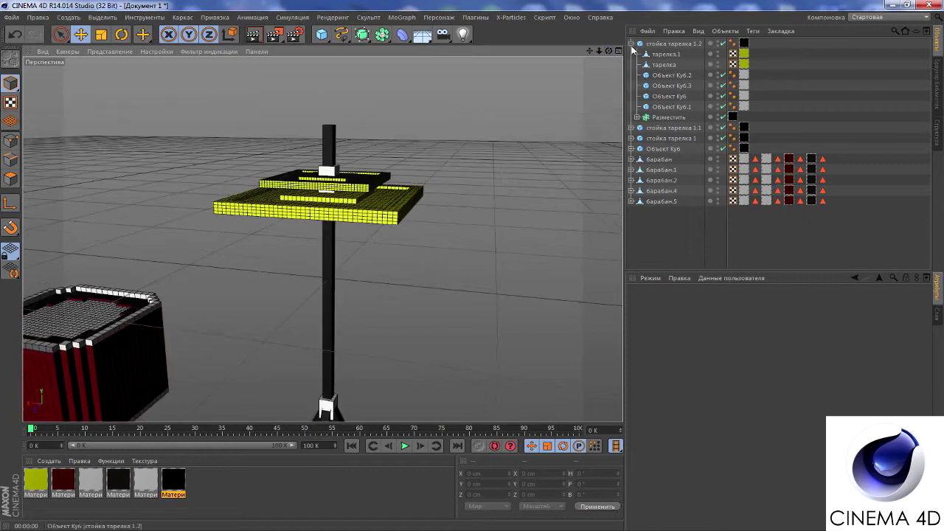
left_click(631, 43)
left_click(670, 45)
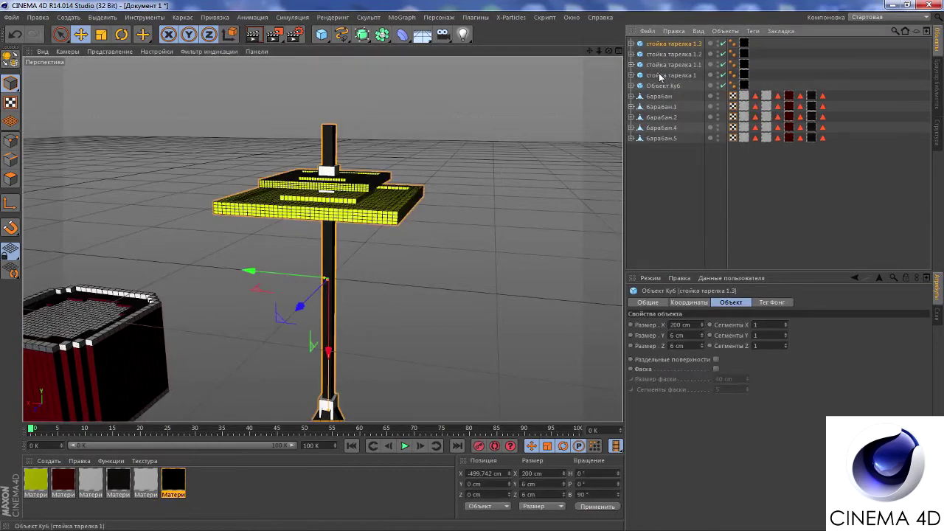
Rename the cymbal stands in the Object Manager to стойка 1 through стойка 4
double_click(661, 75)
type("2")
double_click(675, 54)
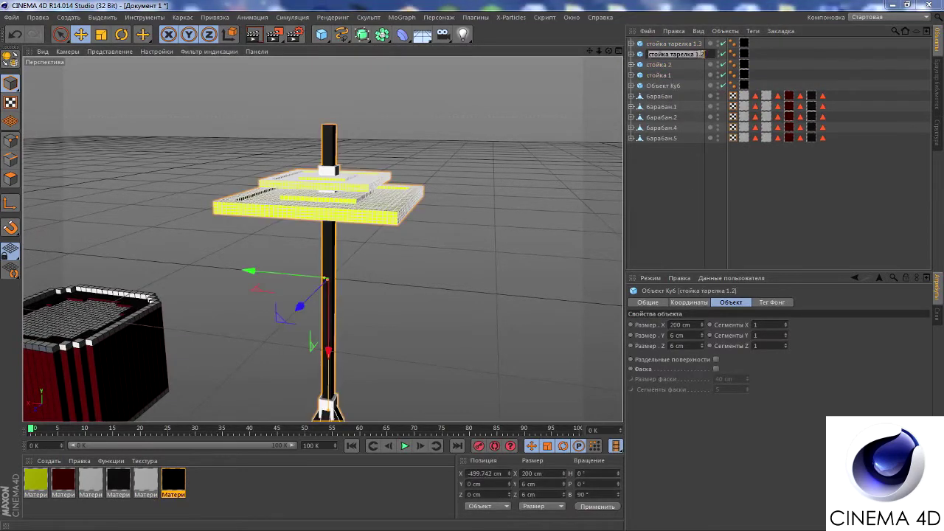
type("3")
double_click(669, 44)
type("4")
key("Return")
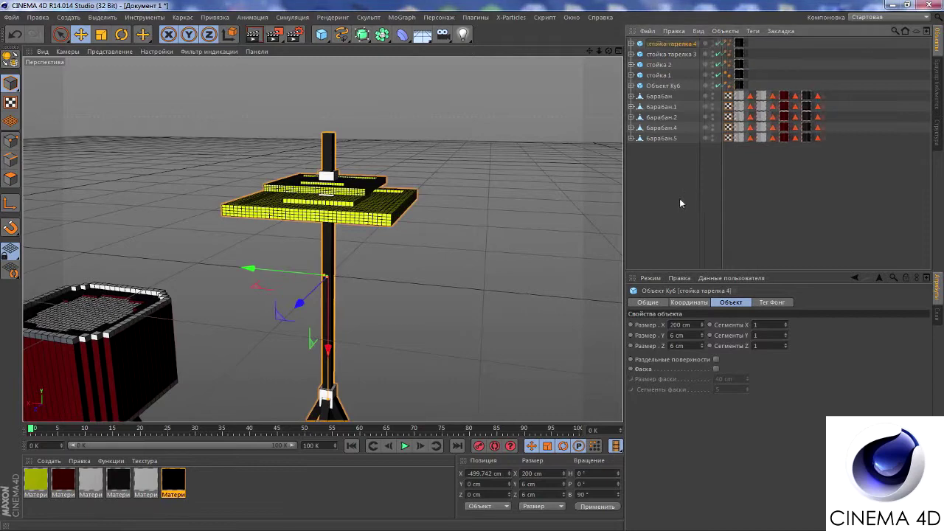
left_click(656, 85)
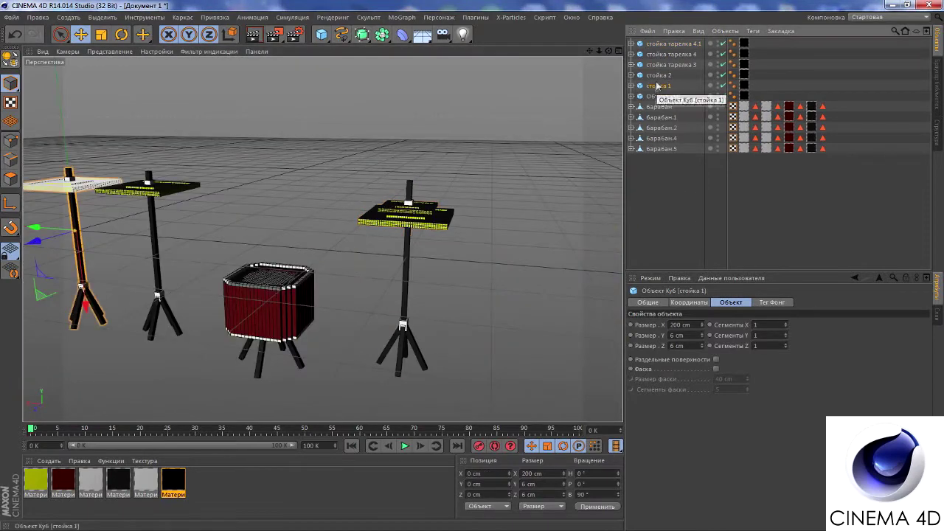
left_click(661, 55)
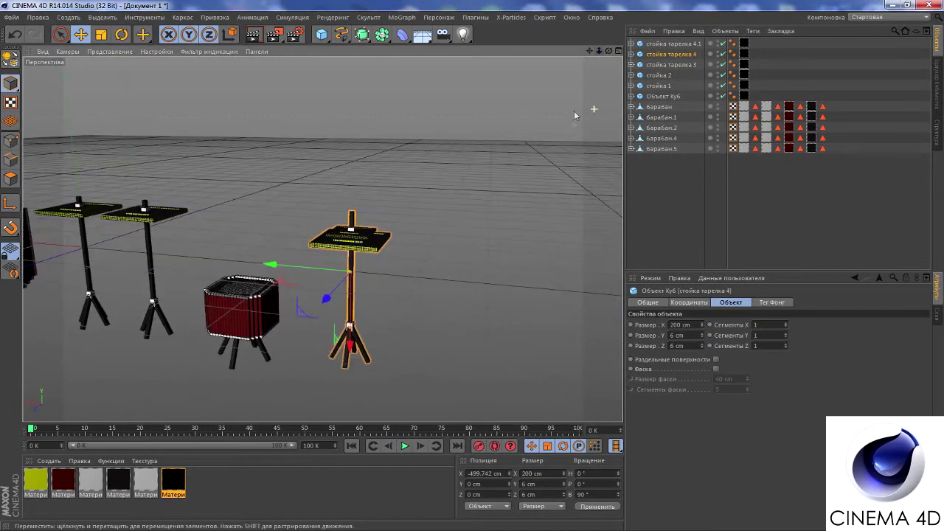
double_click(666, 43)
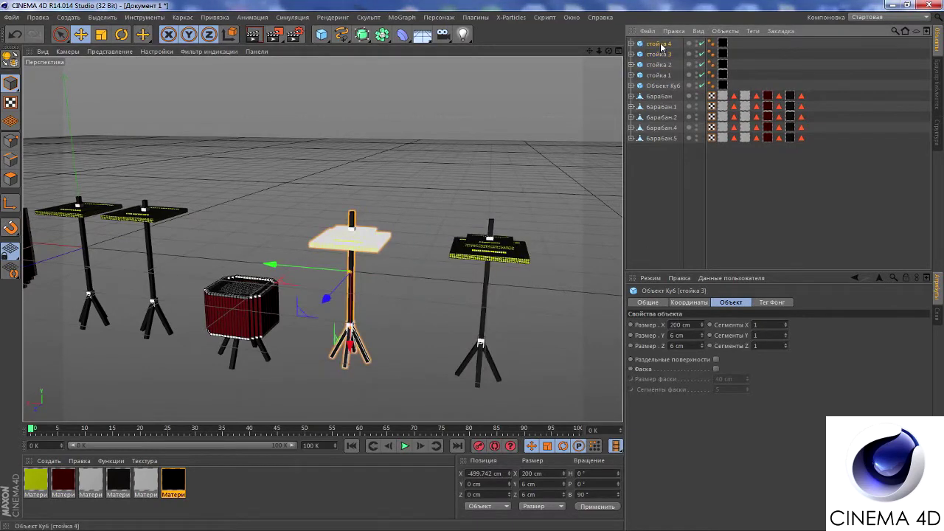
Clear the selection and preview-render the drum kit with its four stands
left_click_drag(516, 184, 546, 194, "alt")
left_click(546, 194)
left_click(253, 34)
left_click_drag(295, 243, 354, 221, "alt")
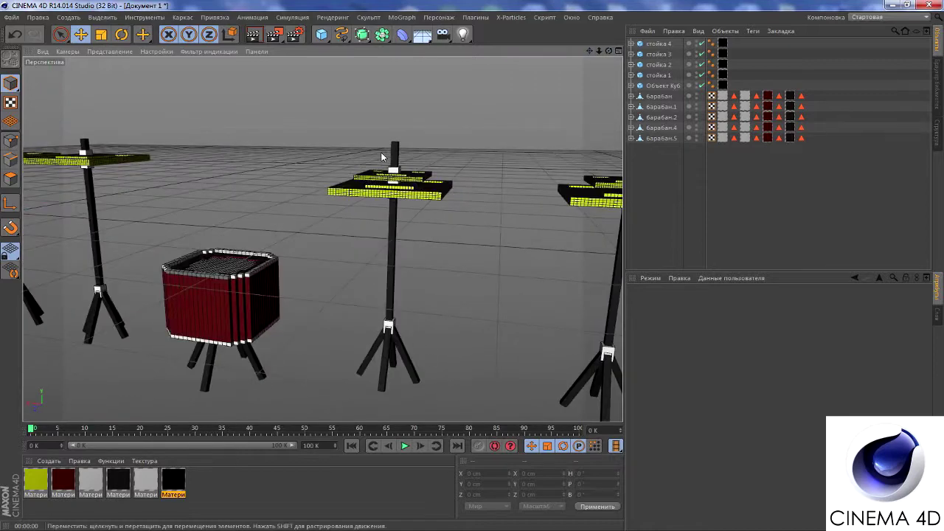
Try resizing the стойка 3 stand's pole, then undo the resize
left_click(360, 221)
left_click(637, 54)
scroll(361, 301, "up", 2)
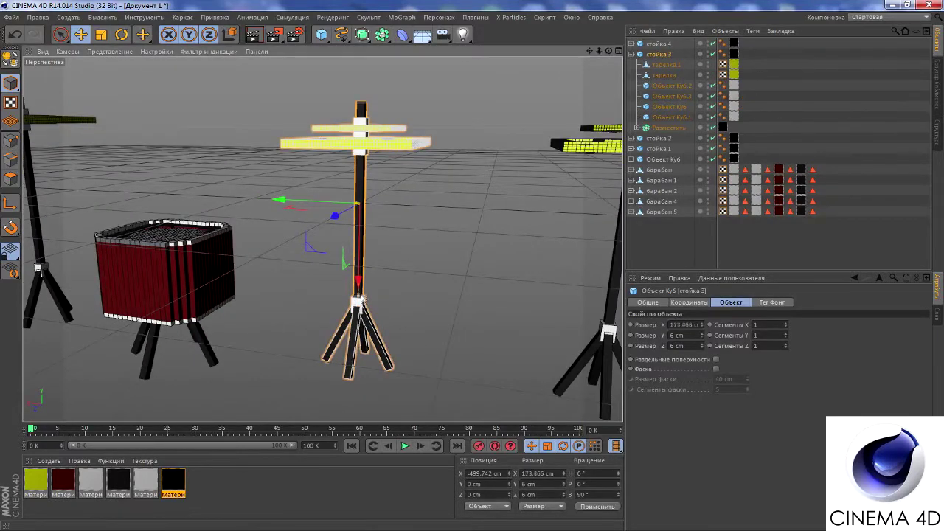
left_click_drag(611, 295, 260, 190, "alt")
key("t")
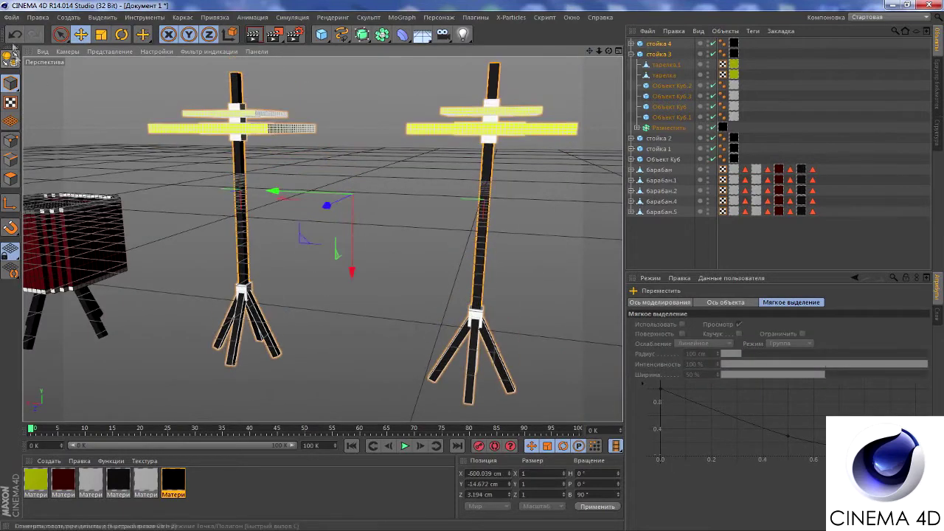
left_click(239, 184)
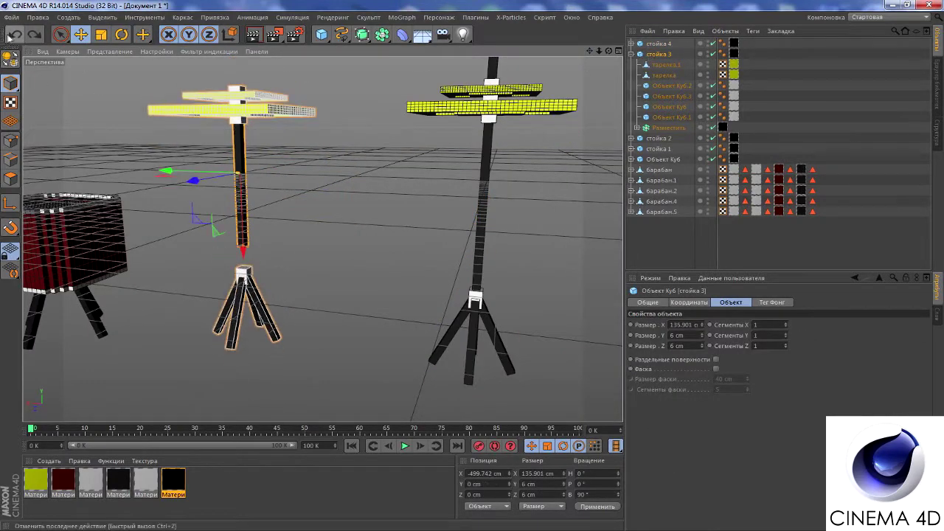
left_click(9, 37)
key("ctrl+z")
key("ctrl+z")
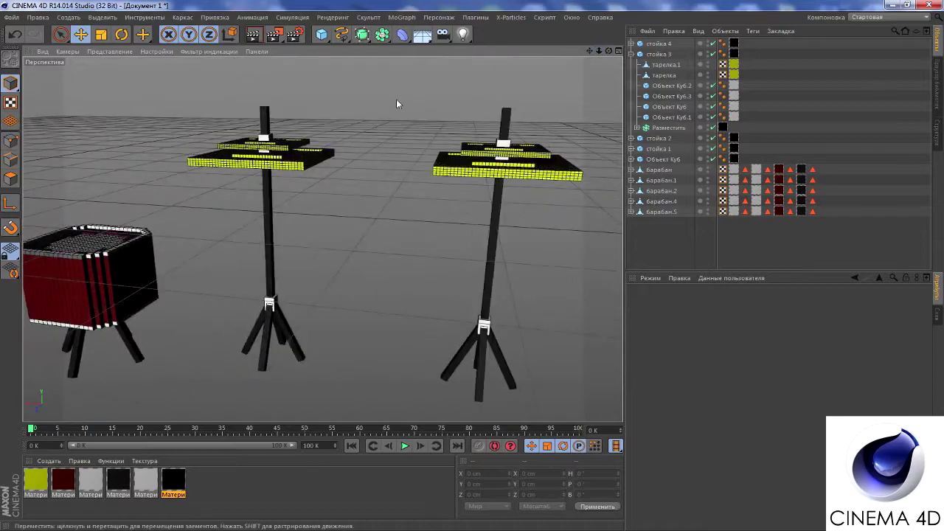
Add a new 200 cm cube, Объект Куб.1, beside the cymbal stands
left_click_drag(397, 104, 559, 93, "alt")
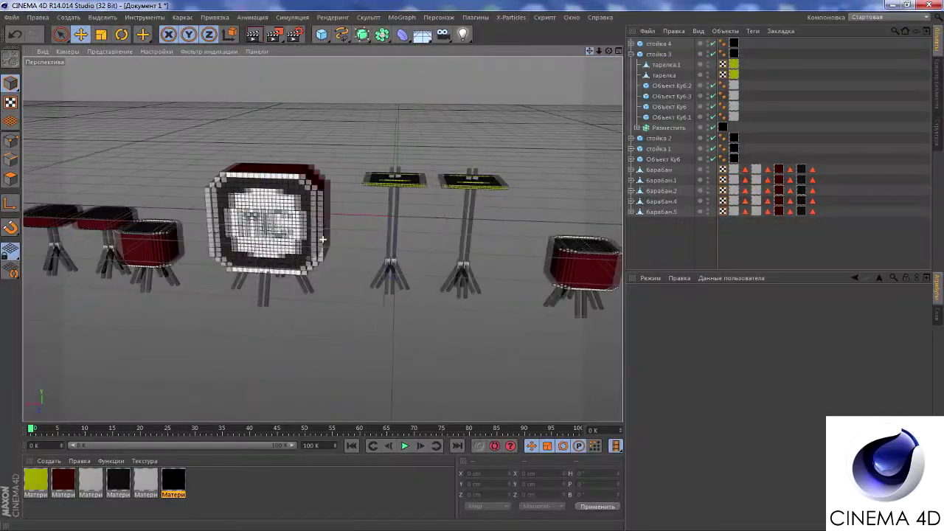
mouse_move(185, 236)
left_mouse_down("alt")
mouse_move(322, 238)
mouse_move(587, 50)
left_mouse_up("alt")
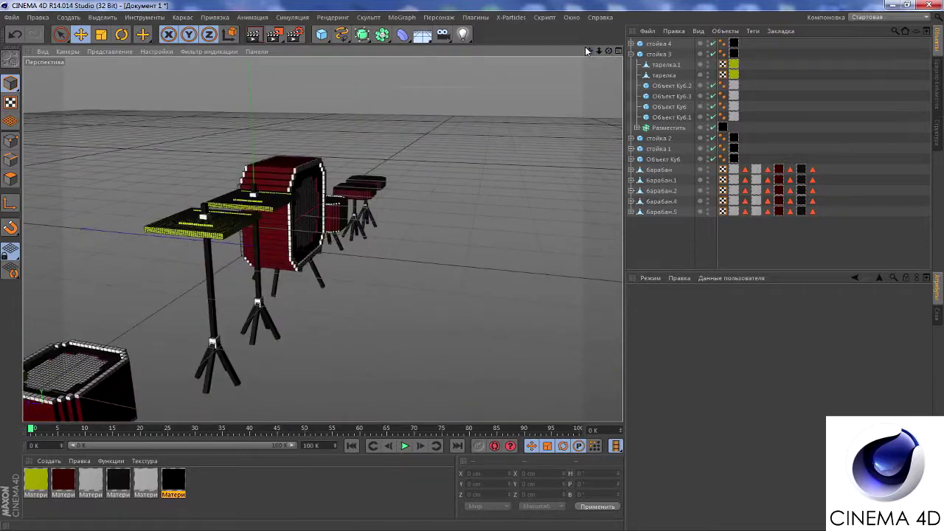
left_click(322, 33)
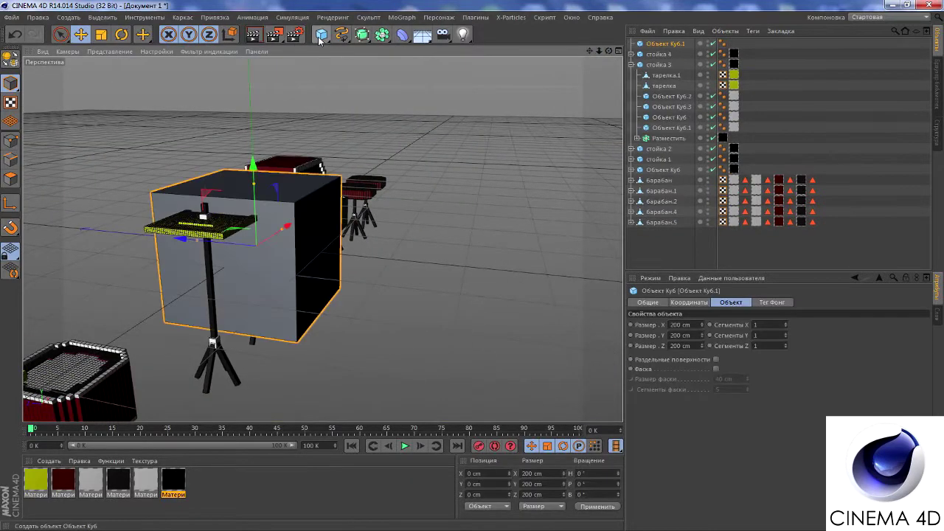
Move the new cube beside the kit and flatten it into a 20 cm slab
left_click_drag(222, 192, 421, 222)
left_click_drag(421, 184, 420, 258)
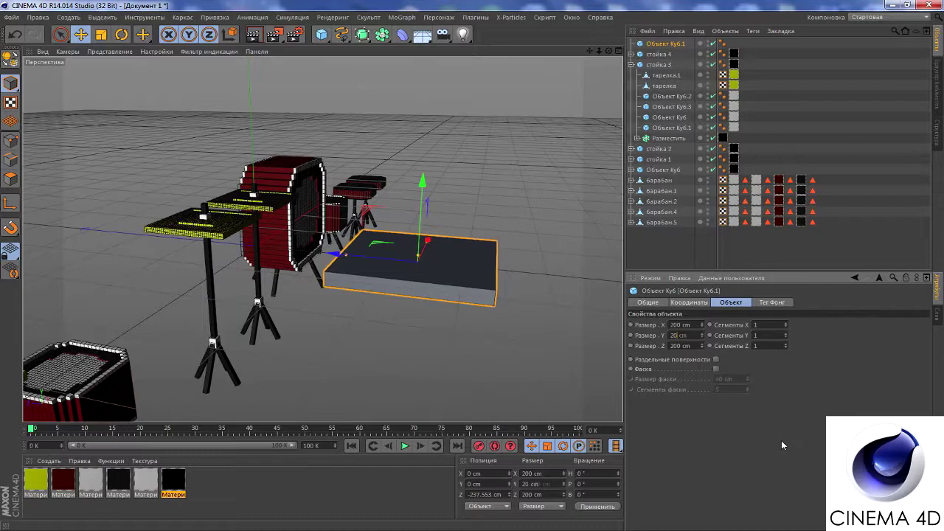
key("Return")
left_click_drag(443, 243, 509, 197, "alt")
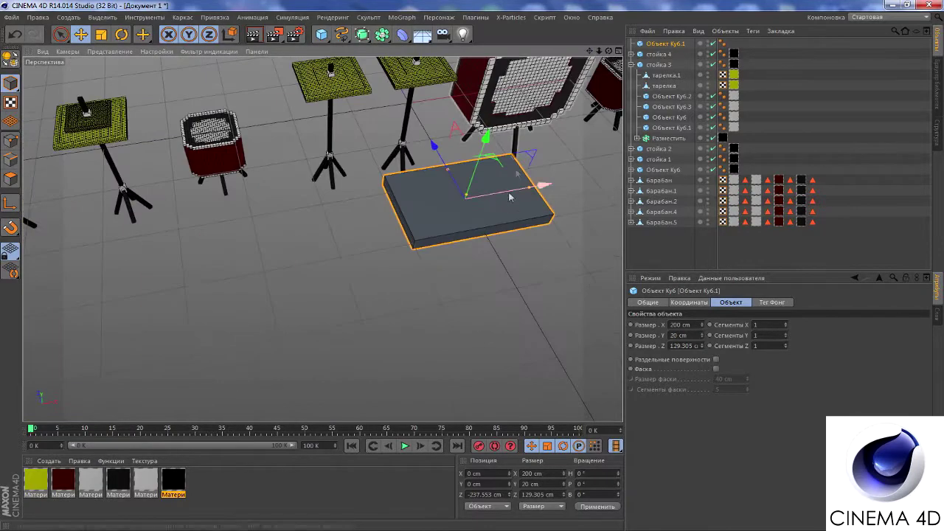
left_click(668, 325)
type("20")
key("Return")
left_click_drag(322, 238, 536, 172, "alt")
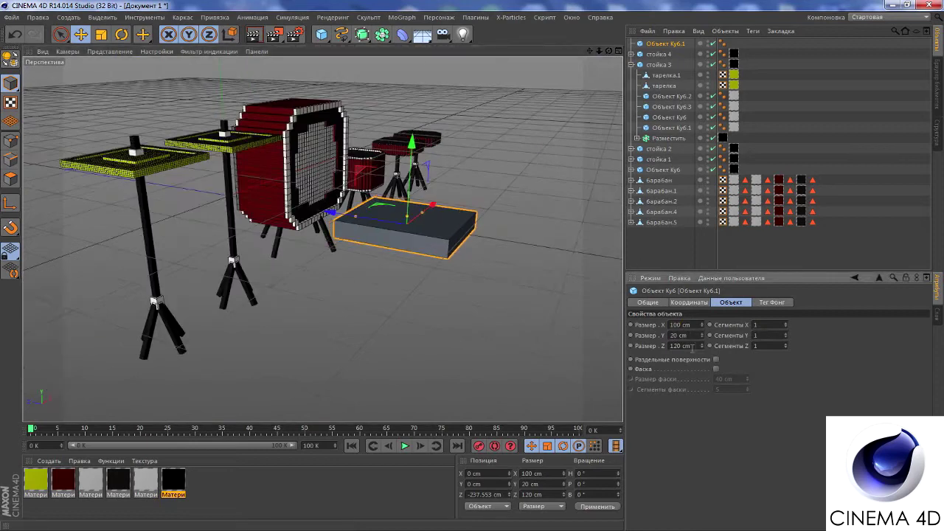
key("Return")
Copy the cube and stretch the copy into a tall post under the seat
left_click_drag(332, 295, 390, 115, "alt")
left_click(389, 158)
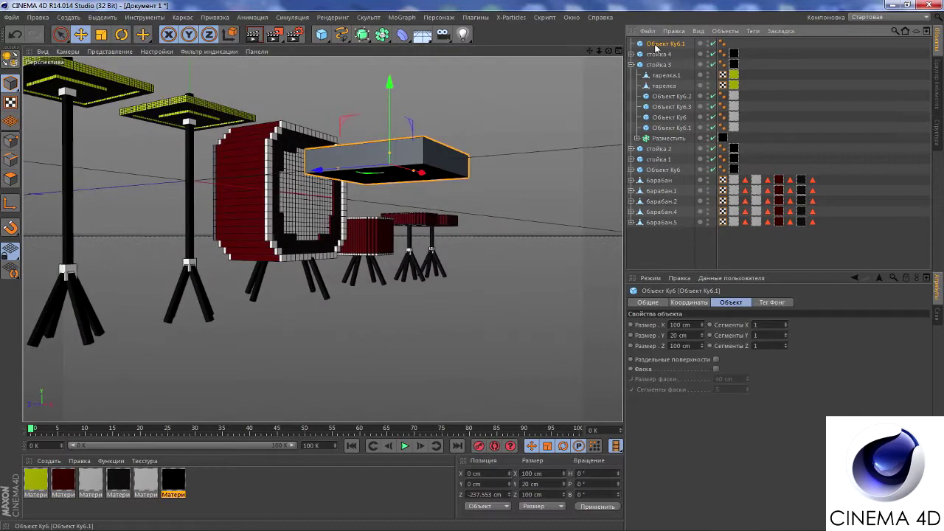
left_click_drag(389, 177, 389, 154, "ctrl")
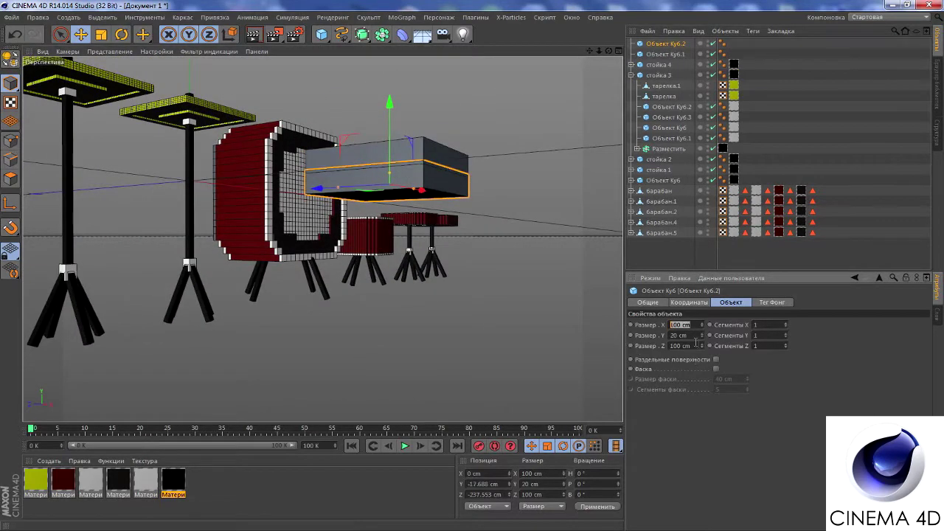
left_click_drag(462, 240, 412, 122, "alt")
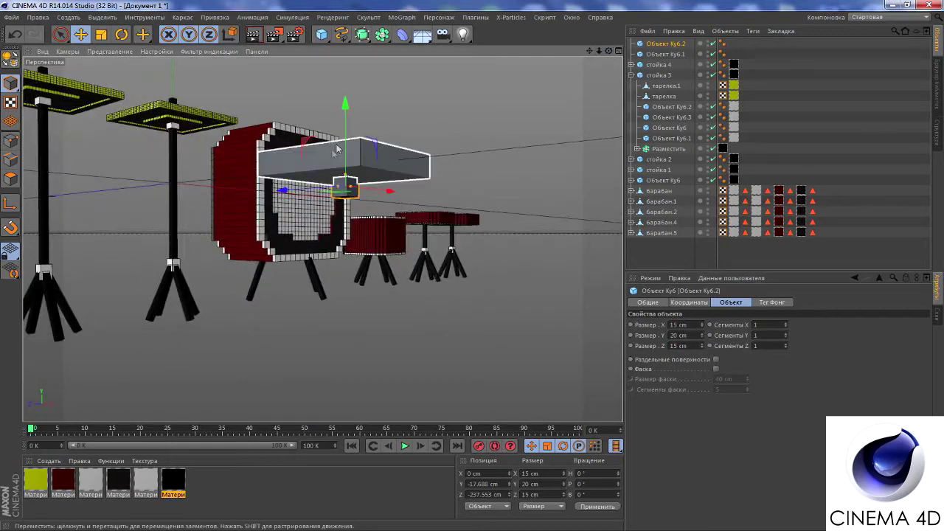
left_click_drag(346, 148, 346, 133, "ctrl")
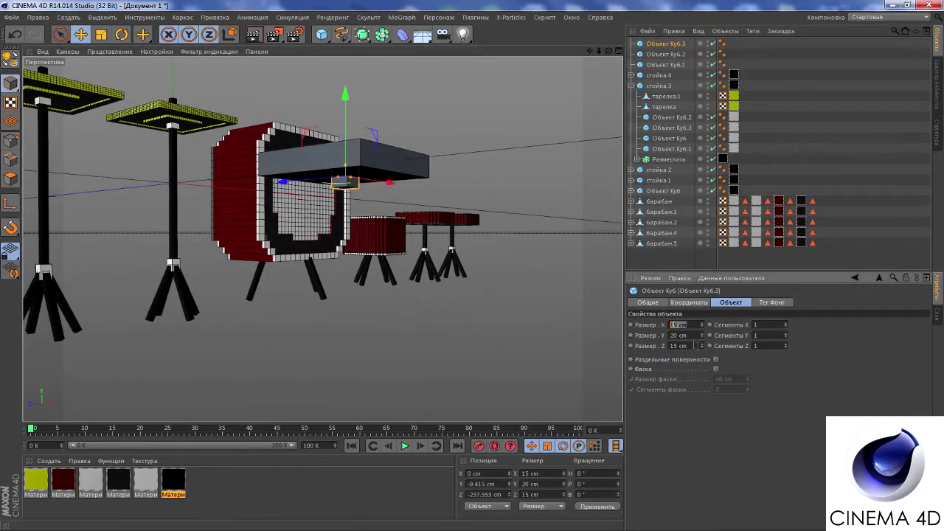
left_click_drag(346, 185, 352, 180)
left_click_drag(608, 50, 608, 55)
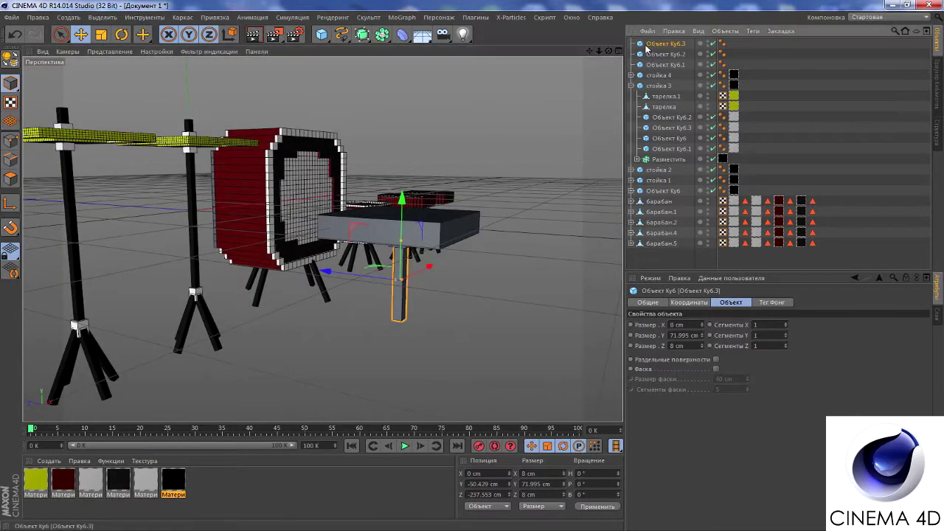
Copy the post into a short foot block beneath it
left_click_drag(399, 250, 397, 229, "ctrl")
left_click_drag(443, 185, 395, 221, "alt")
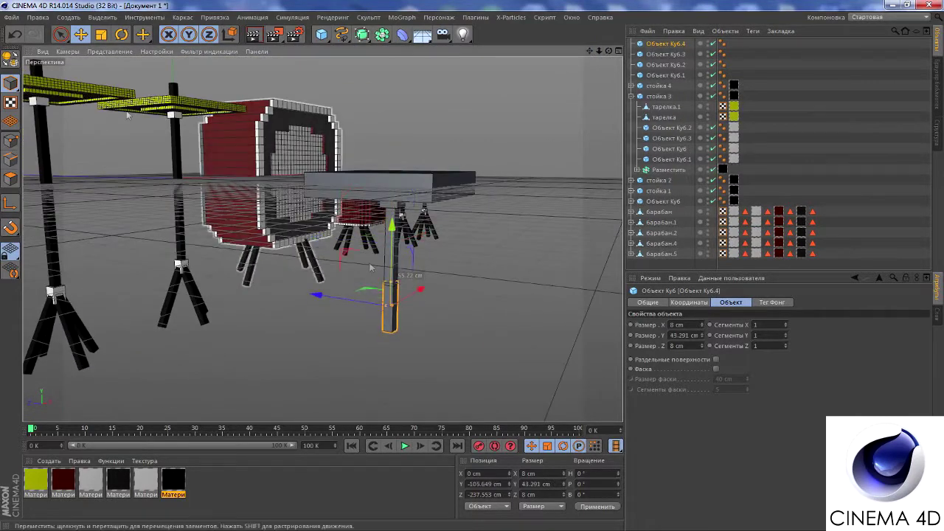
left_click_drag(397, 276, 442, 222, "alt")
left_click(677, 325)
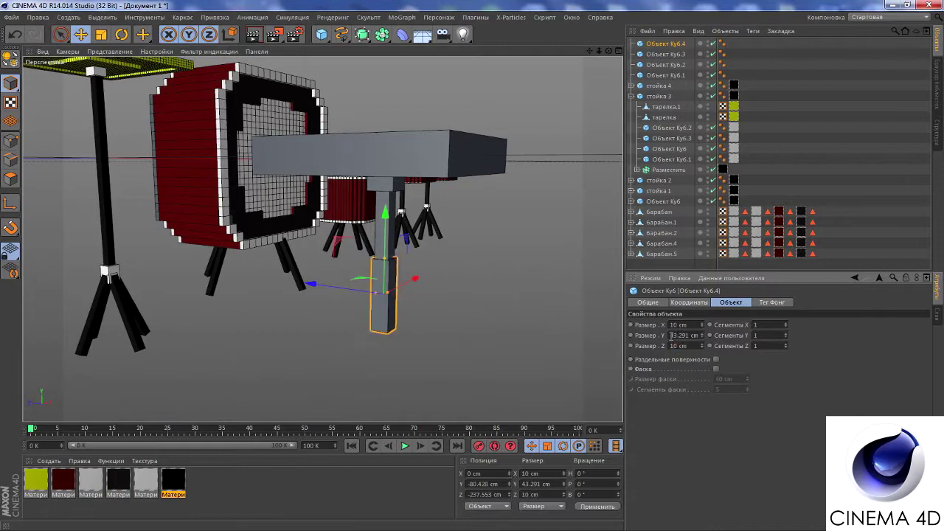
left_click_drag(384, 258, 384, 282)
left_click_drag(585, 50, 561, 66)
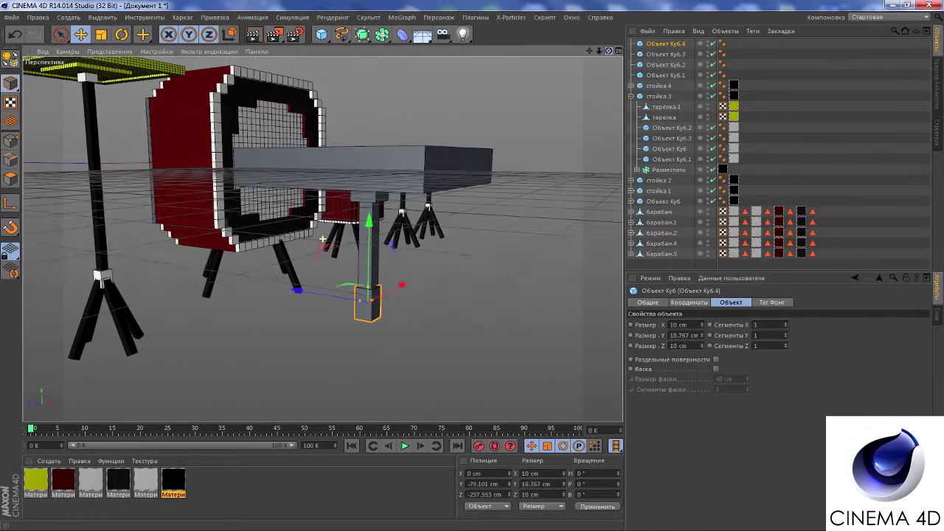
Create a new material in the Material Manager and open its settings
left_click(173, 480)
left_click_drag(173, 479, 201, 479, "ctrl")
double_click(201, 479)
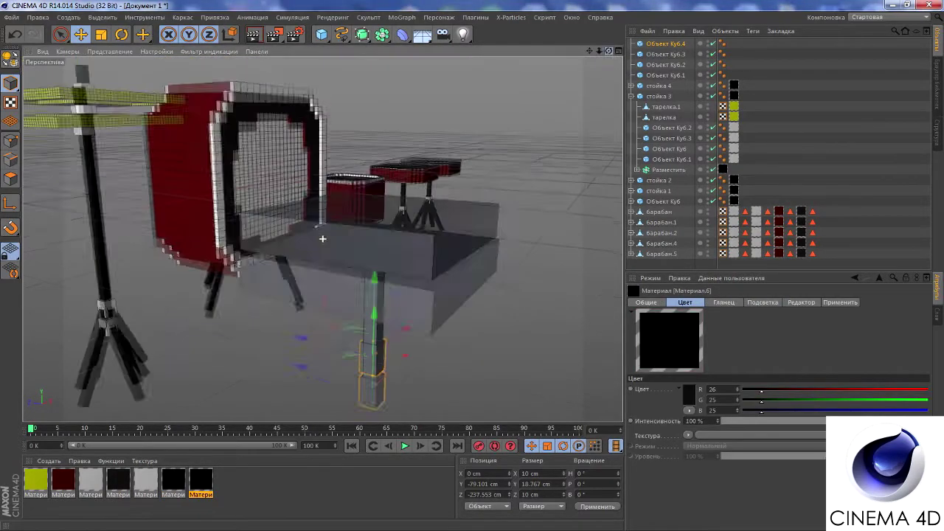
Adjust the material's specular highlight and apply the near-black material to the stool post
left_click(186, 275)
mouse_move(373, 258)
left_mouse_down()
mouse_move(380, 264)
mouse_move(430, 183)
left_mouse_up()
left_click(484, 69)
left_click(430, 174)
mouse_move(168, 485)
left_mouse_down()
mouse_move(428, 244)
mouse_move(506, 227)
left_mouse_up()
Duplicate the foot block into a taller black leg and move it to the hierarchy root
left_click_drag(656, 46, 660, 50, "ctrl")
mouse_move(407, 284)
left_mouse_down()
mouse_move(411, 258)
mouse_move(412, 328)
left_mouse_up()
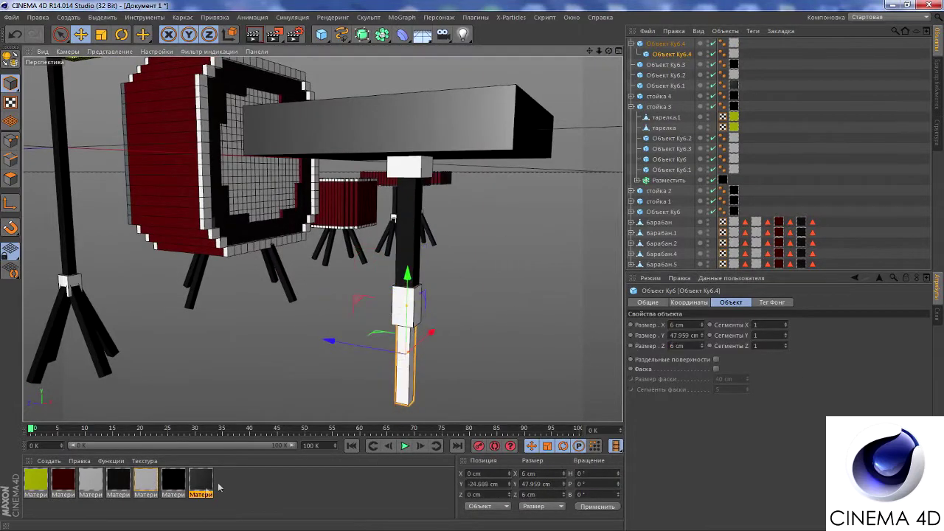
left_click_drag(178, 484, 736, 61)
left_click_drag(662, 44, 662, 46)
left_click(722, 44)
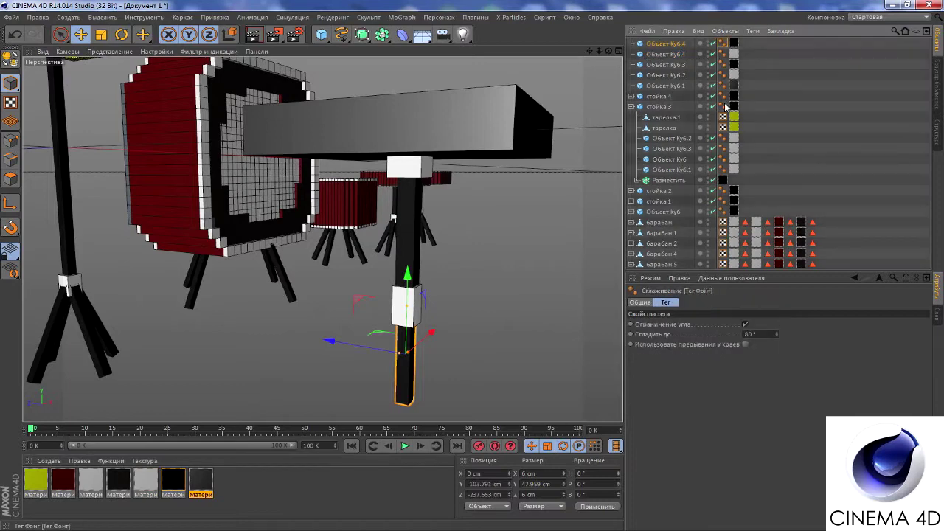
Inspect the стойка 4 and барабан.2 groups, then select the new leg in the viewport
left_click(631, 97)
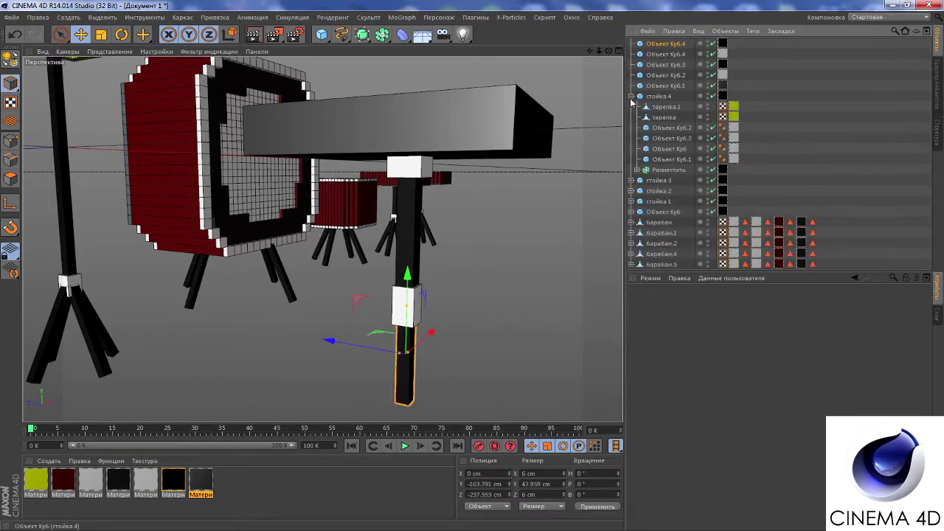
key("ctrl+z")
key("ctrl+z")
key("ctrl+z")
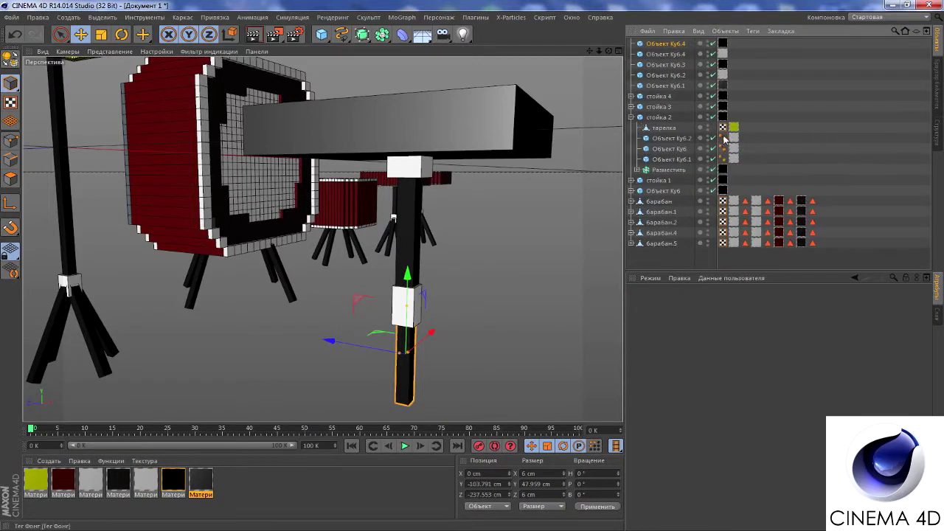
key("ctrl+z")
left_click(632, 170)
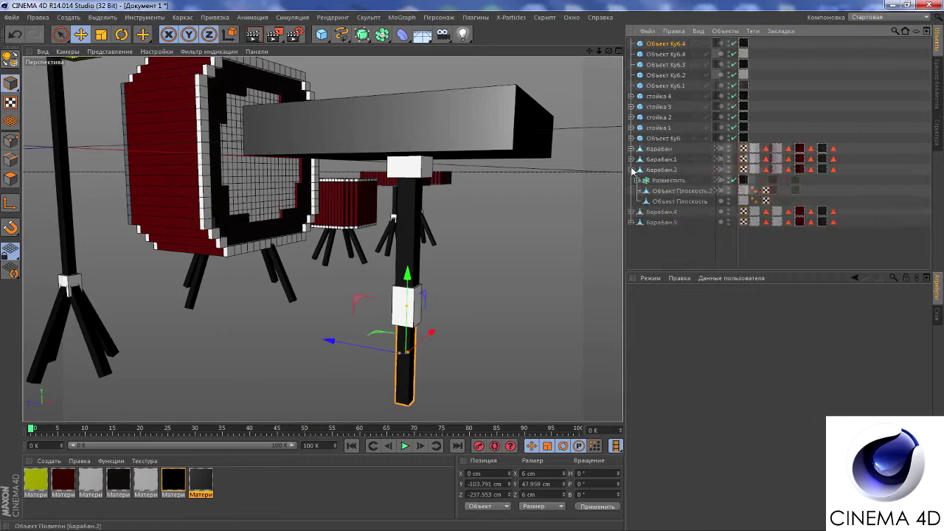
key("ctrl+z")
key("ctrl+z")
key("ctrl+z")
key("ctrl+z")
left_click(401, 374)
left_click_drag(402, 373, 335, 111, "alt")
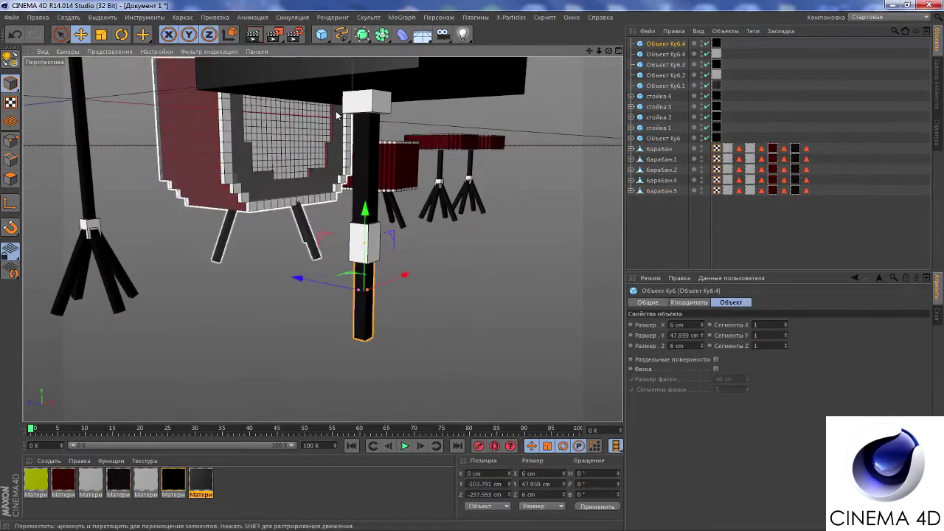
Tilt the leg to 45°, make it editable, and pull out a copy
key("r")
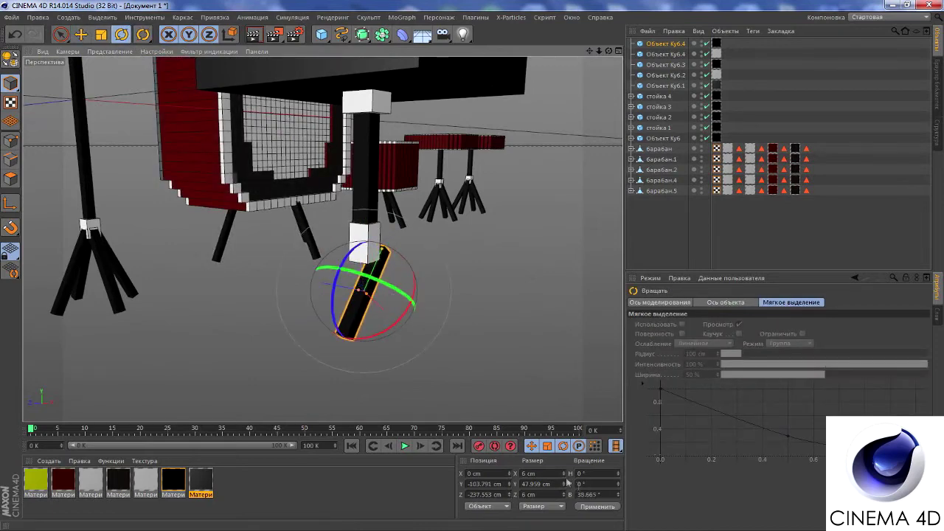
key("Return")
key("c")
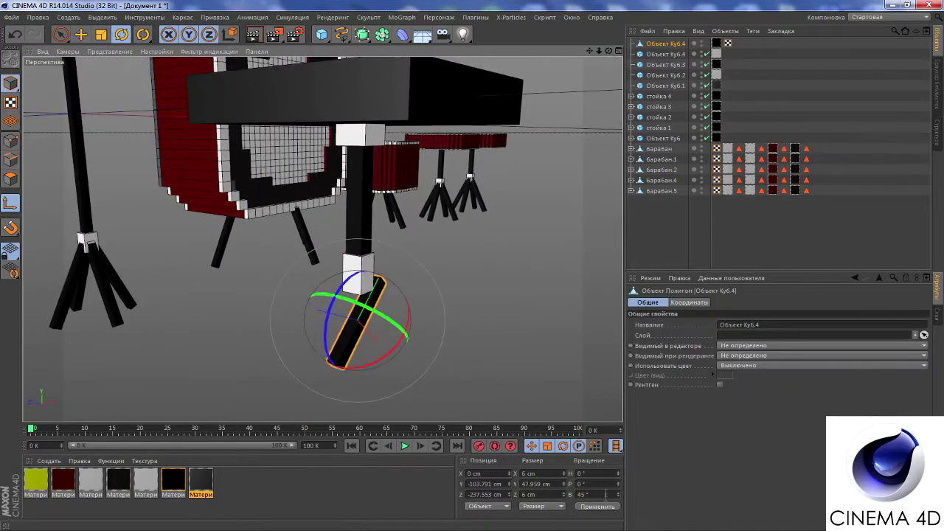
key("e")
mouse_move(377, 314)
left_mouse_down("alt")
mouse_move(442, 280)
mouse_move(387, 224)
left_mouse_up("alt")
In the Front view, rotate the copied leg to mirror the first and place it on the post
middle_click(387, 223)
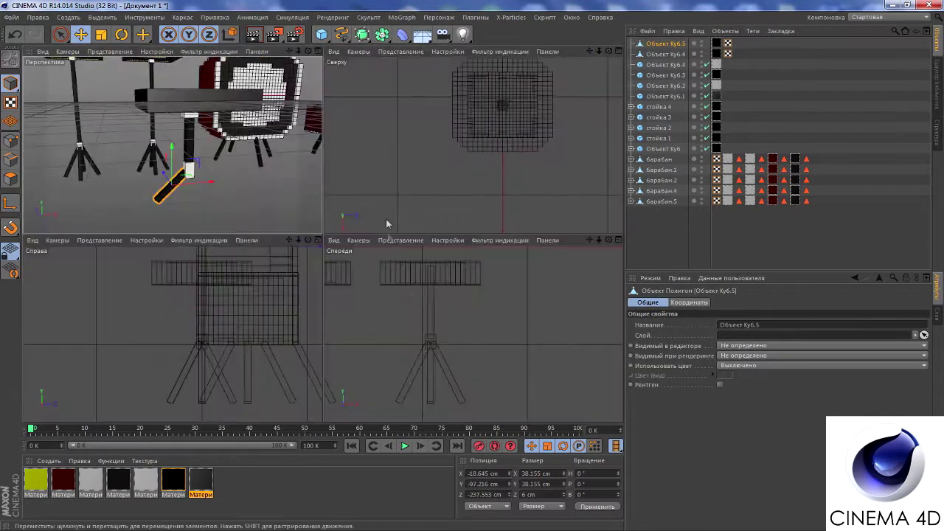
middle_click(475, 333)
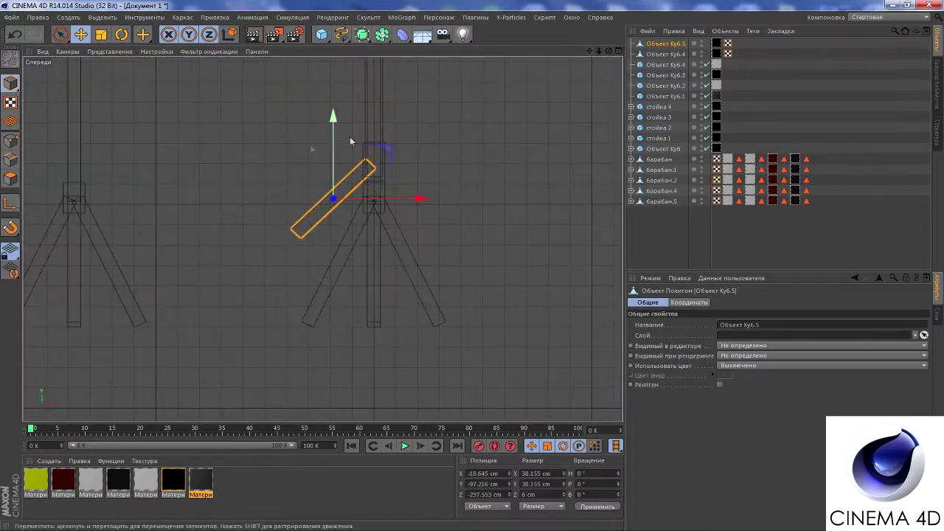
scroll(392, 183, "up", 2)
left_click(121, 34)
left_click_drag(325, 210, 364, 210)
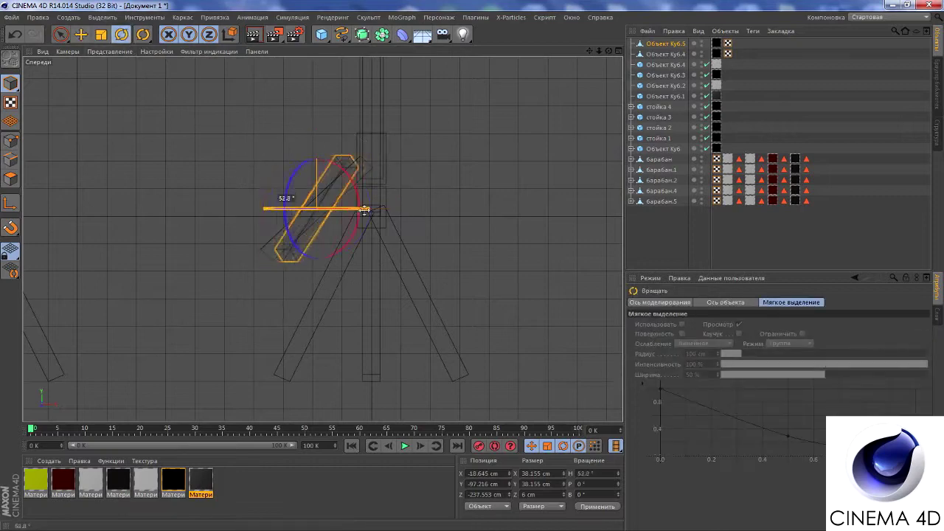
left_click_drag(281, 215, 393, 219)
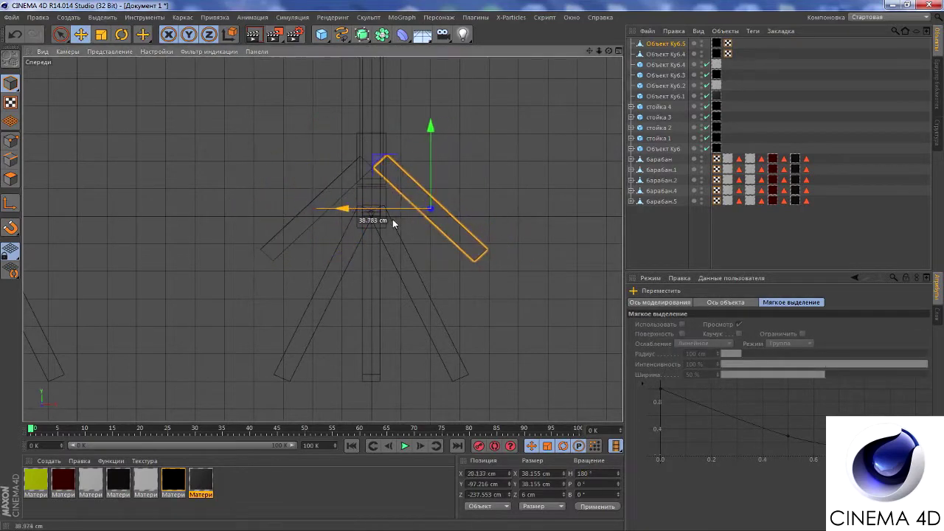
left_click(485, 196)
key("F1")
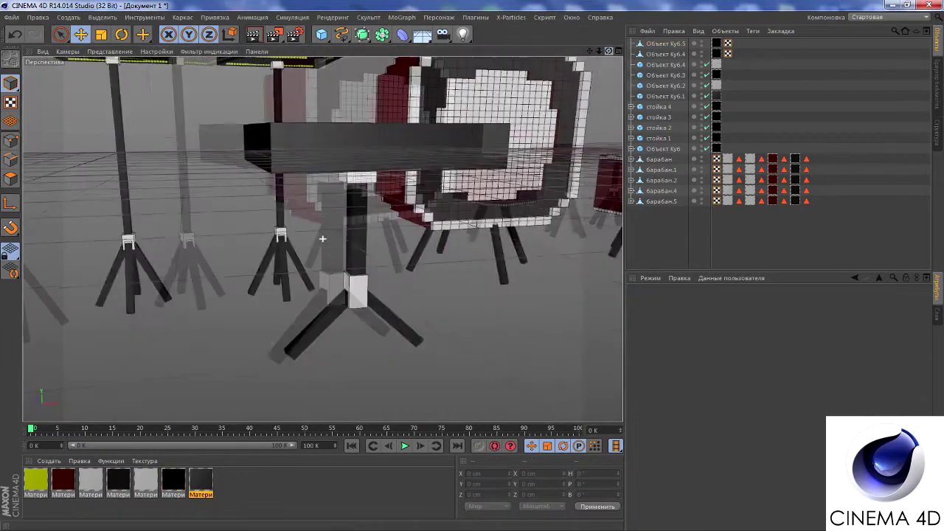
Turn the first leg piece about 97° around the stool post
left_click(666, 54)
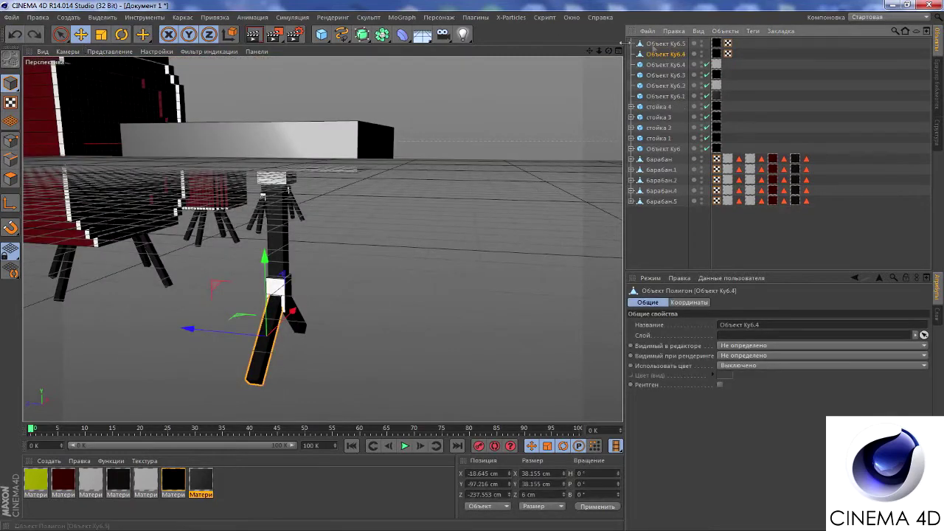
key("r")
left_click_drag(324, 347, 392, 298)
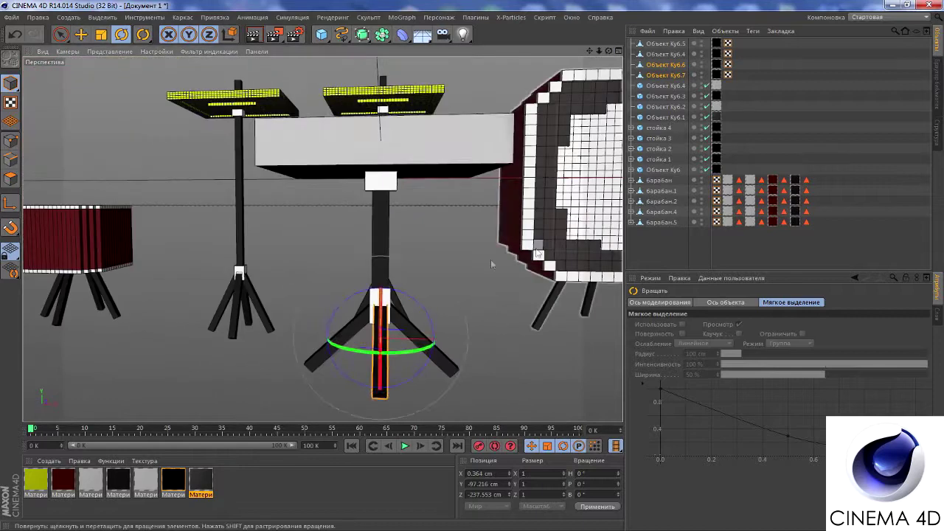
Connect the stool legs into one object, nest the stool parts together and name the group стул
left_click(666, 44, "shift")
right_click(659, 75)
left_click(728, 332)
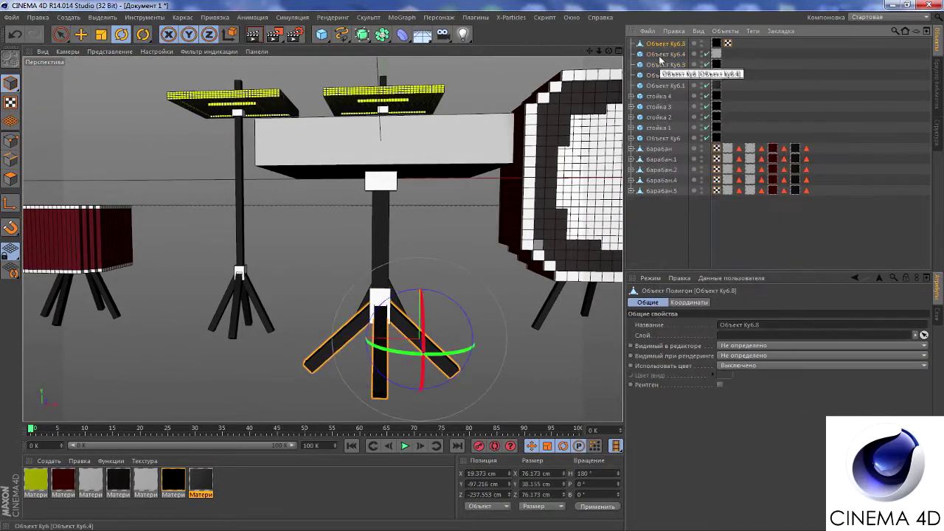
left_click(660, 54)
left_click(665, 85, "shift")
left_click_drag(660, 85, 648, 46)
double_click(658, 43)
type("стул")
key("Return")
key("e")
left_click_drag(376, 270, 110, 96, "alt")
Put стойка 4 and стойка 3 each in its own named group
key("ctrl+z")
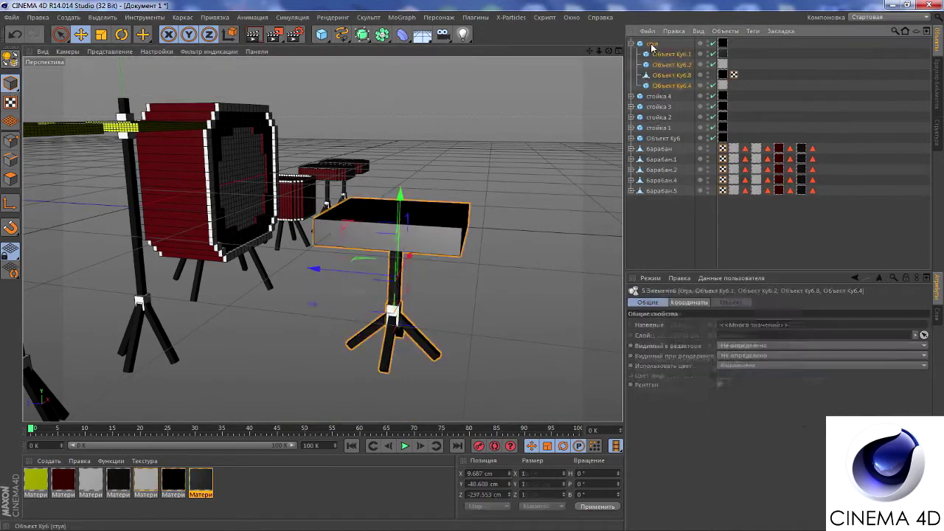
key("ctrl+y")
key("alt+g")
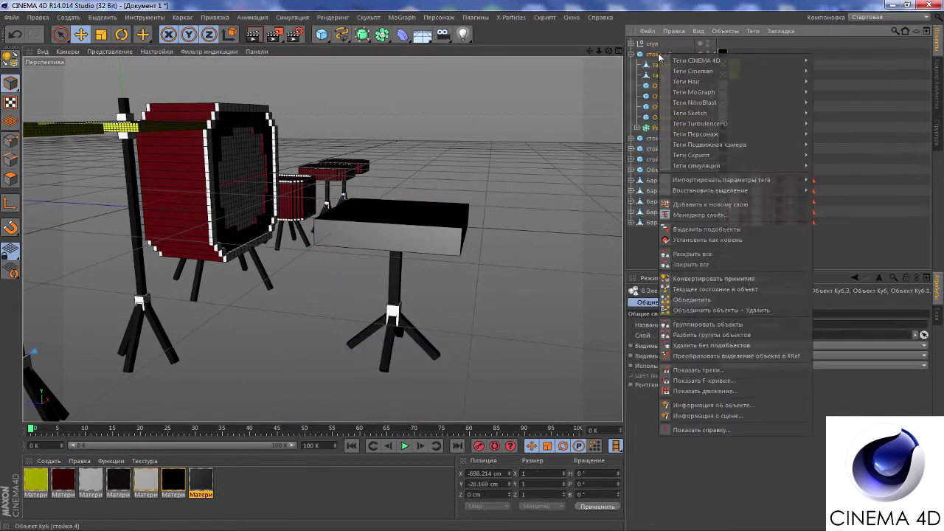
double_click(663, 54)
key("Return")
right_click(658, 65)
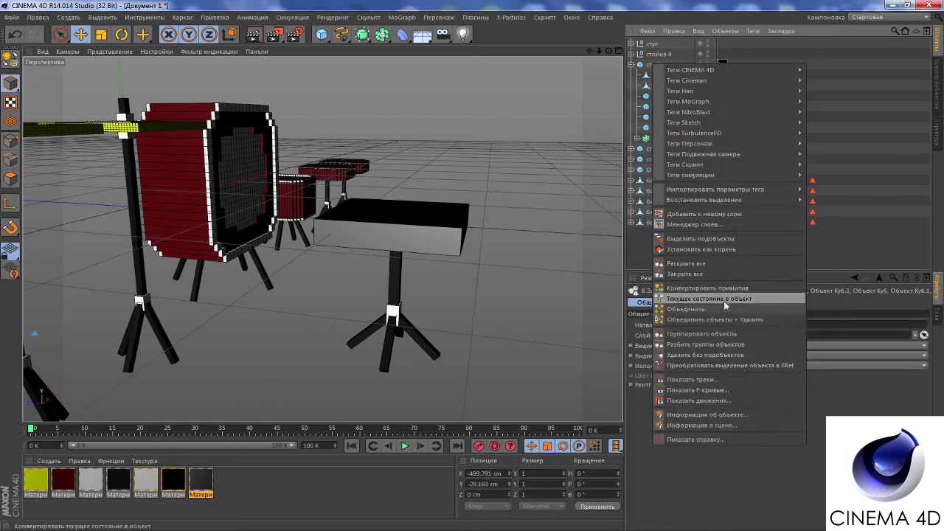
left_click(697, 299)
key("Return")
Put стойка 2 and стойка 1 each in its own named group
left_click(659, 74)
right_click(659, 75)
left_click(697, 337)
double_click(655, 75)
key("Return")
left_click(659, 85)
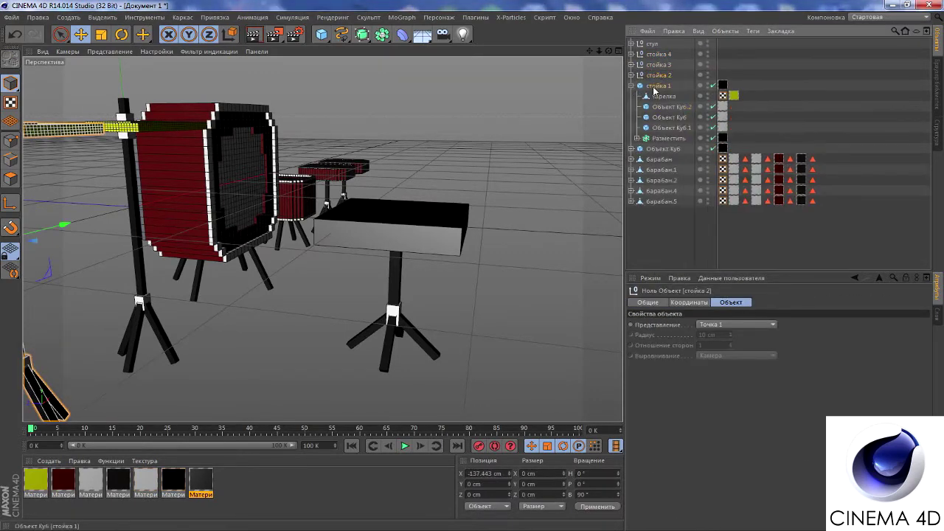
right_click(659, 85)
left_click(697, 358)
type("ка 1")
key("Return")
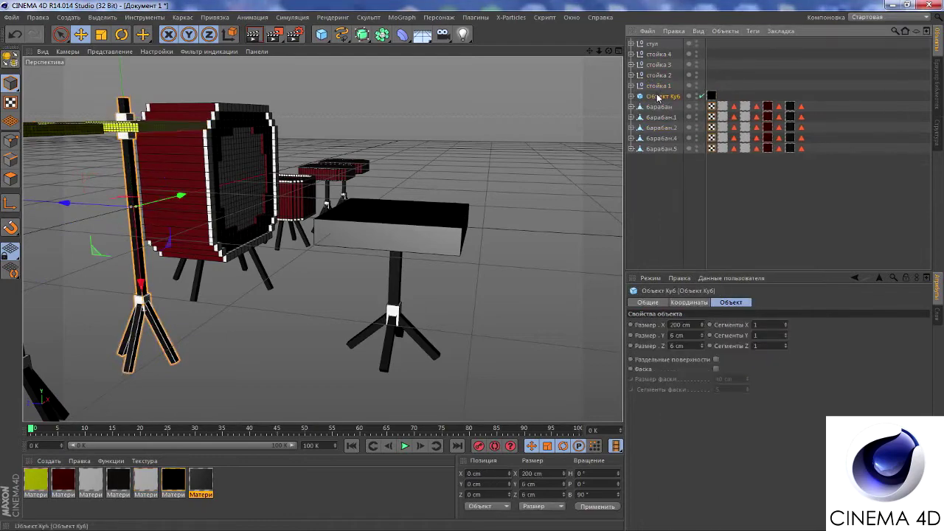
Undo the cymbal stand's accidental move and delete the leftover long bar
left_click_drag(197, 199, 358, 149)
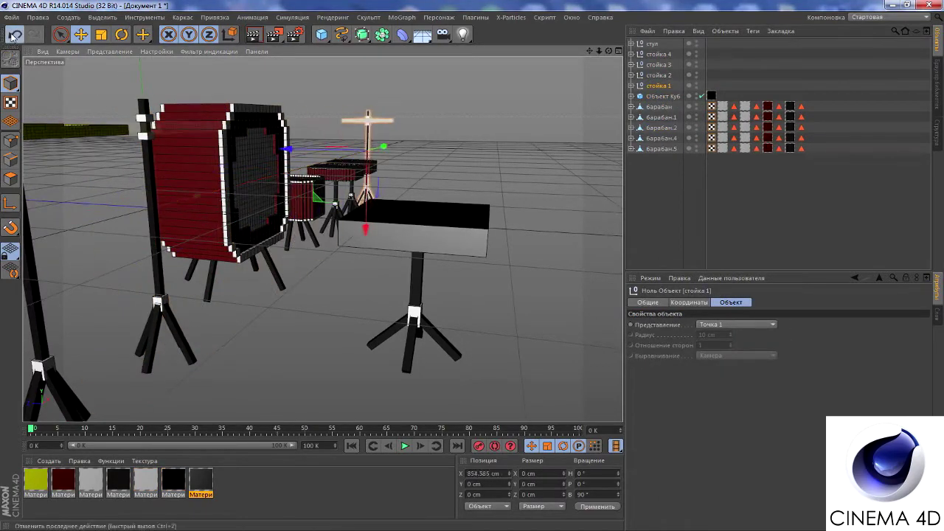
left_click(13, 34)
key("Delete")
mouse_move(443, 222)
left_mouse_down("alt")
mouse_move(322, 239)
mouse_move(458, 95)
left_mouse_up("alt")
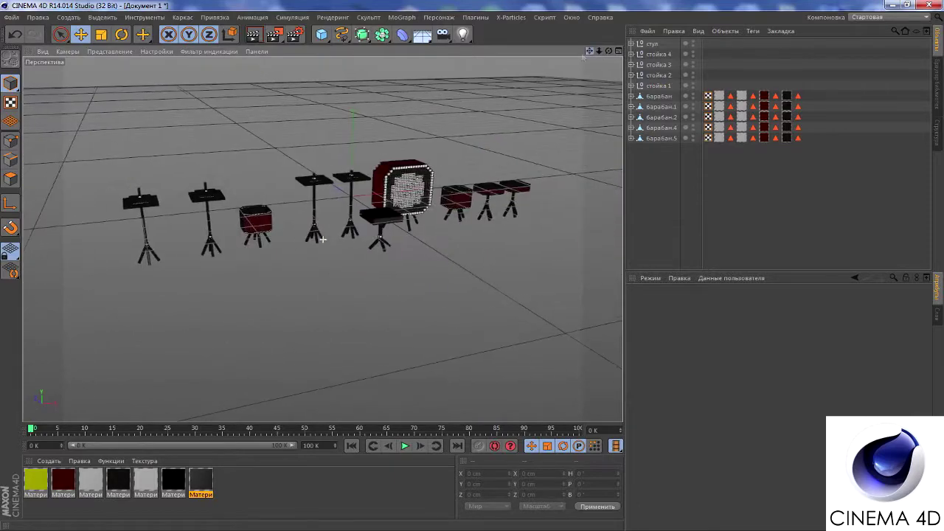
Group the bass drum and name its group барабан основной
left_click_drag(304, 124, 552, 152, "alt")
left_click(658, 96)
key("alt+g")
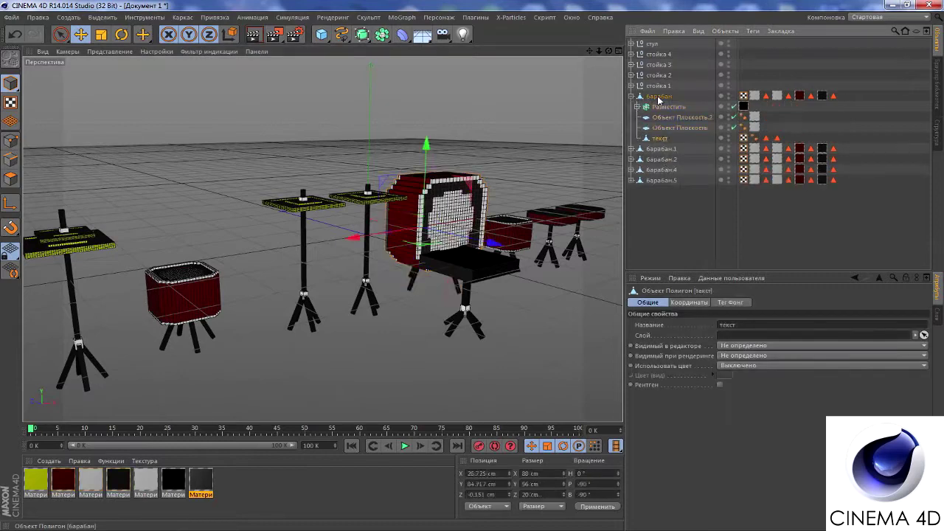
right_click(662, 96)
double_click(661, 97)
type("барабан большой")
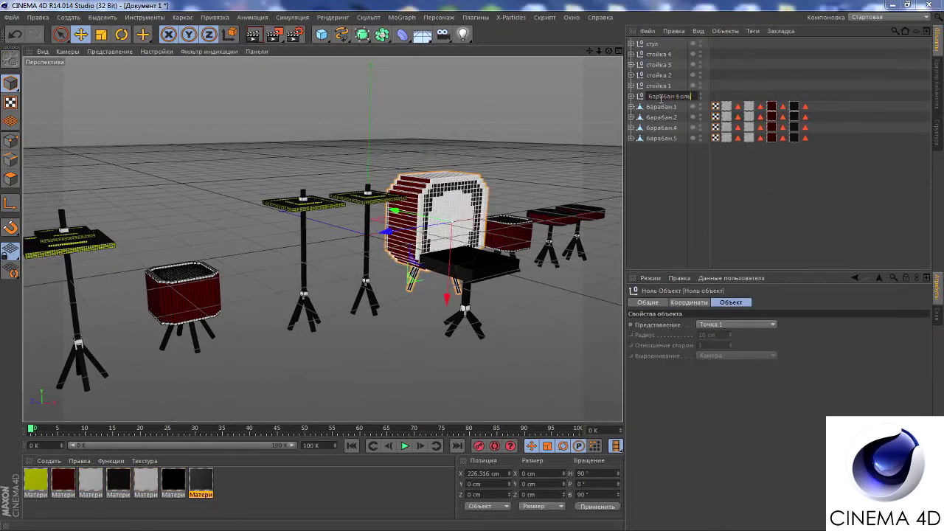
key("Return")
left_click_drag(709, 42, 744, 43)
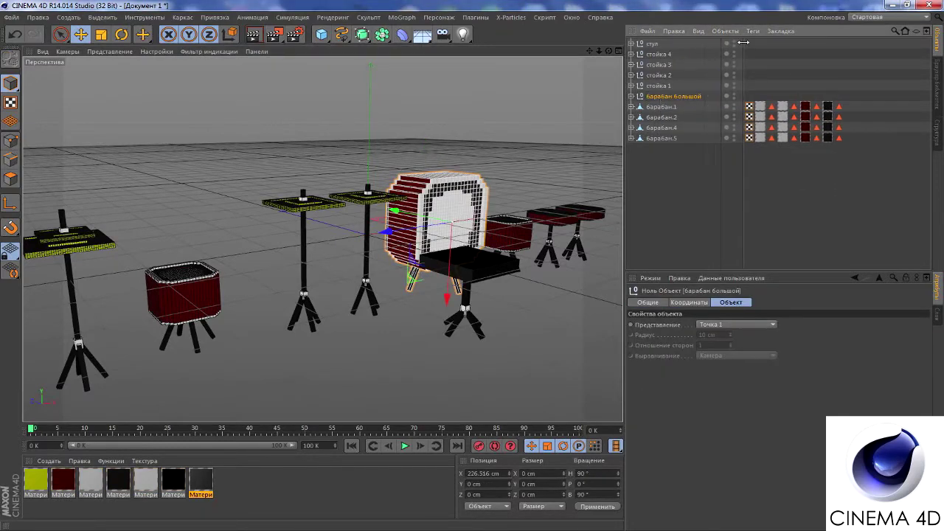
double_click(696, 96)
type("вной")
key("Return")
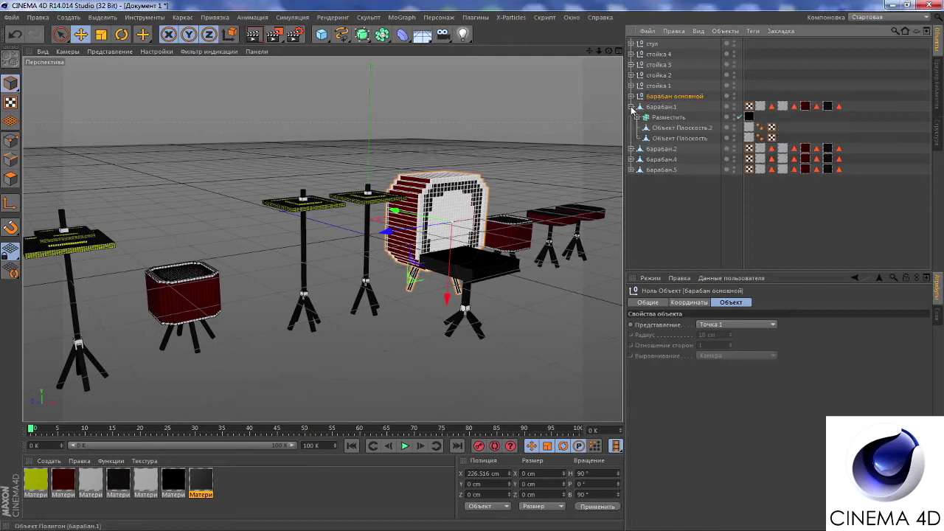
Wrap барабан.1 and барабан.2 in groups named барабан 1 and барабан 2
left_click(660, 118)
right_click(661, 107)
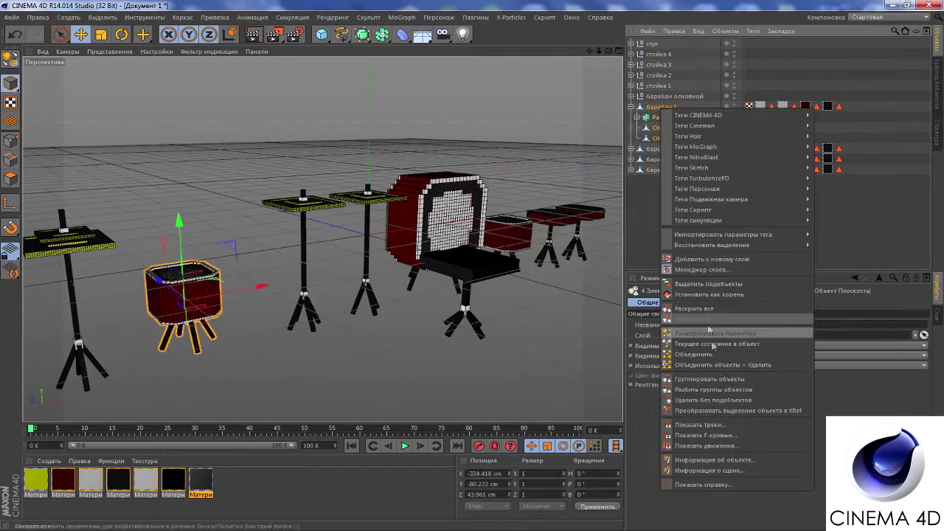
left_click(708, 380)
double_click(661, 107)
type("барабан 1")
key("Return")
right_click(661, 117)
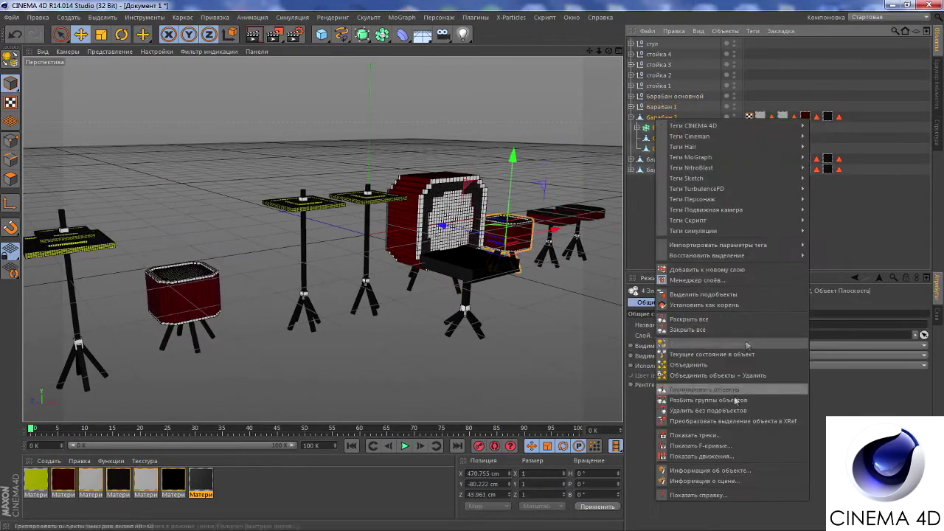
left_click(708, 391)
double_click(663, 118)
type("2")
key("Return")
Wrap барабан.4 and барабан.5 in groups named барабан 3 and барабан 4
right_click(661, 127)
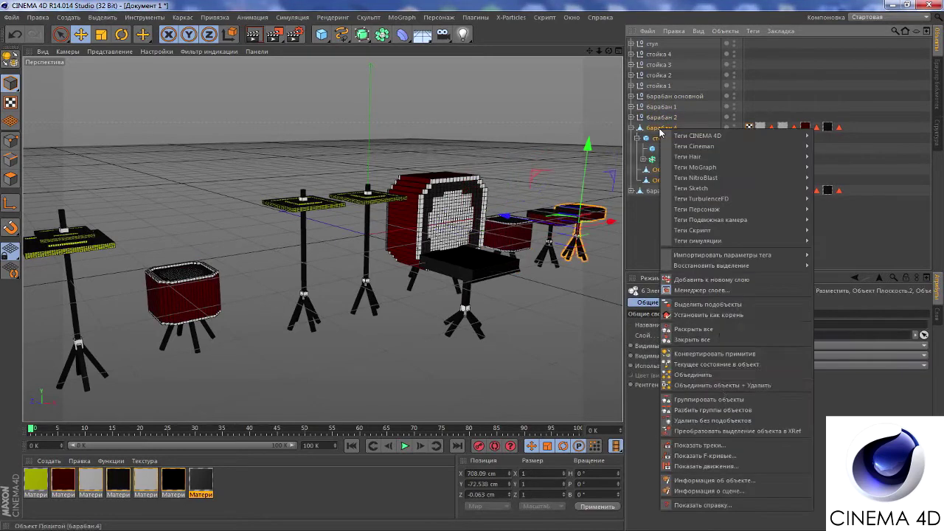
left_click(708, 402)
double_click(661, 127)
type("барабан 3")
key("Return")
left_click(661, 138)
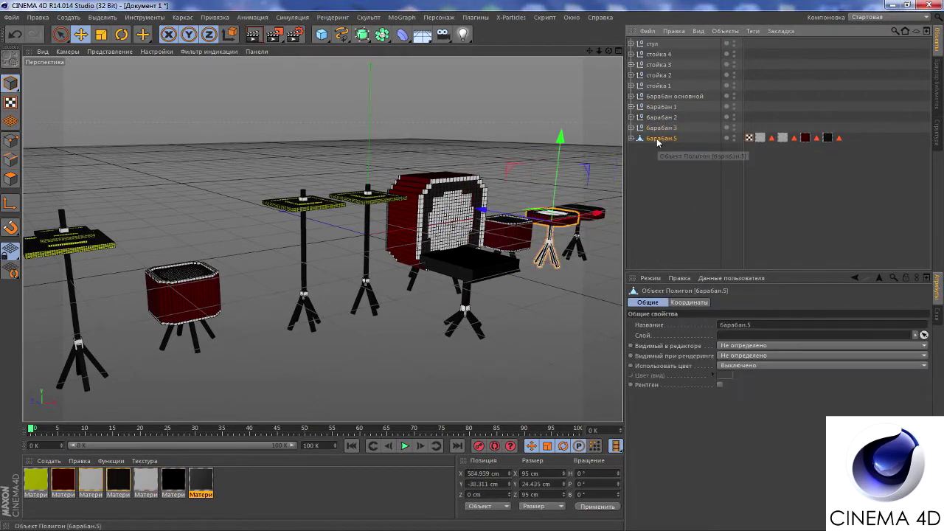
left_click(631, 138)
left_click(658, 169, "shift")
right_click(664, 143)
left_click(722, 411)
double_click(661, 138)
type("барабан 4")
key("Return")
left_click_drag(323, 239, 322, 239, "alt")
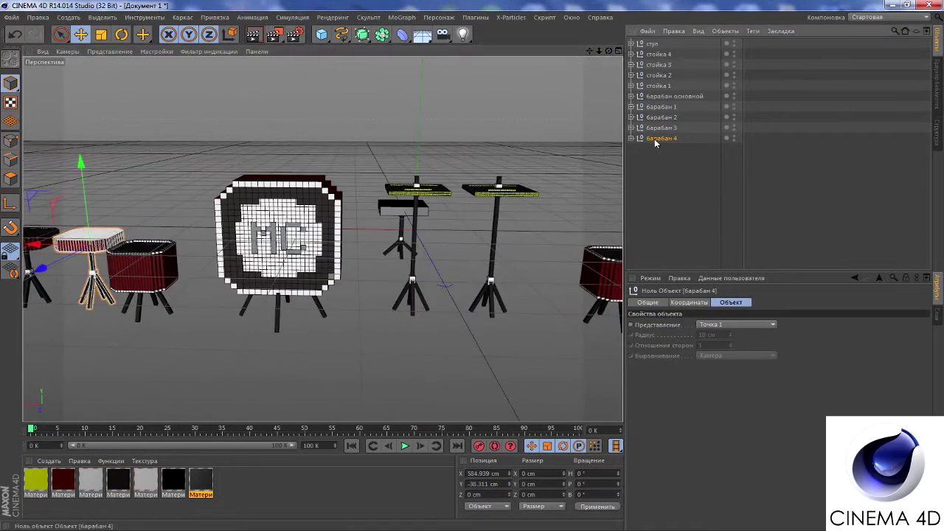
Set the Z position to 0 for the stool and the стойка 4, 3 and 1 groups
left_click(652, 44)
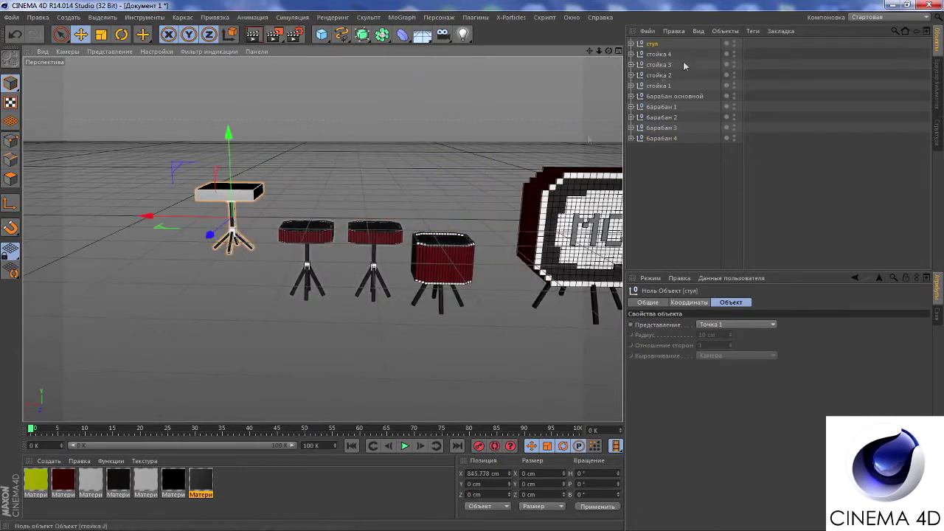
key("ctrl+a")
mouse_move(517, 148)
left_mouse_down("alt")
mouse_move(599, 131)
mouse_move(322, 238)
left_mouse_up("alt")
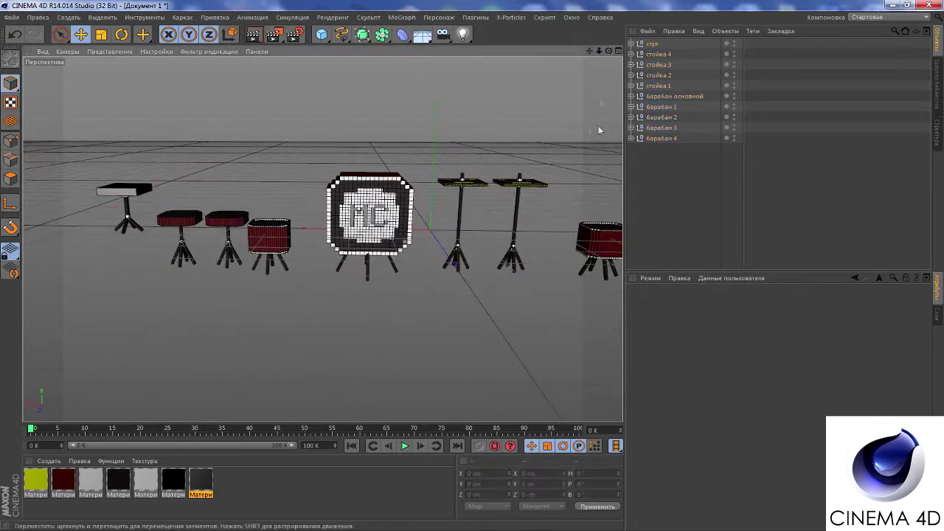
left_click(652, 44)
left_click_drag(509, 495, 389, 445)
type("0")
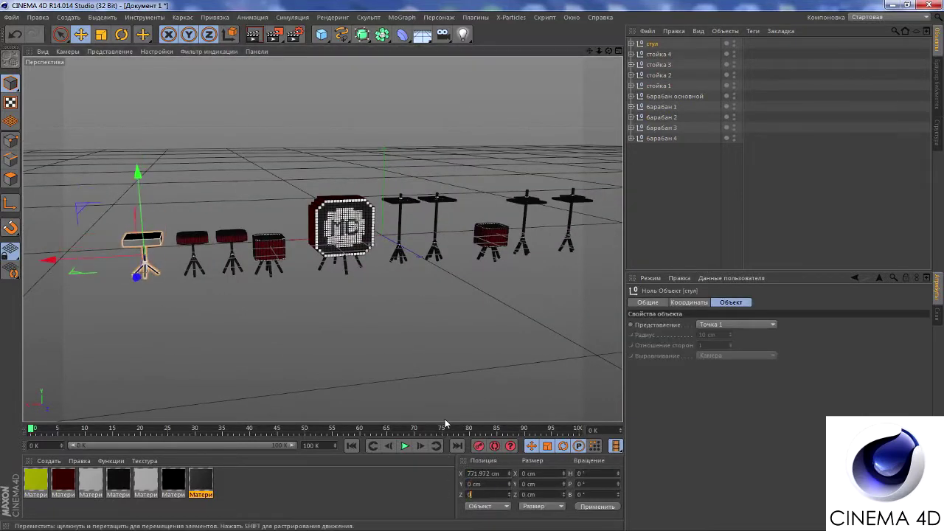
left_click(659, 54)
key("Return")
left_click(659, 64)
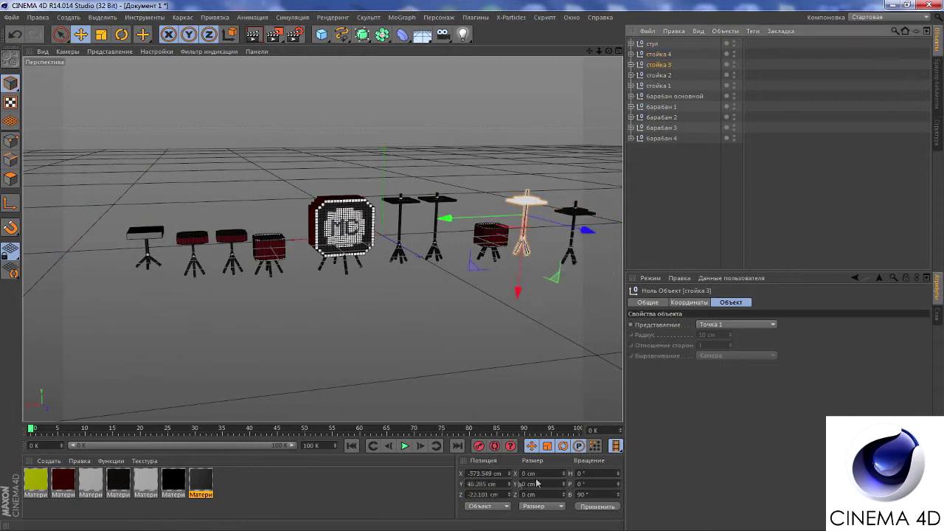
key("Return")
left_click(658, 86)
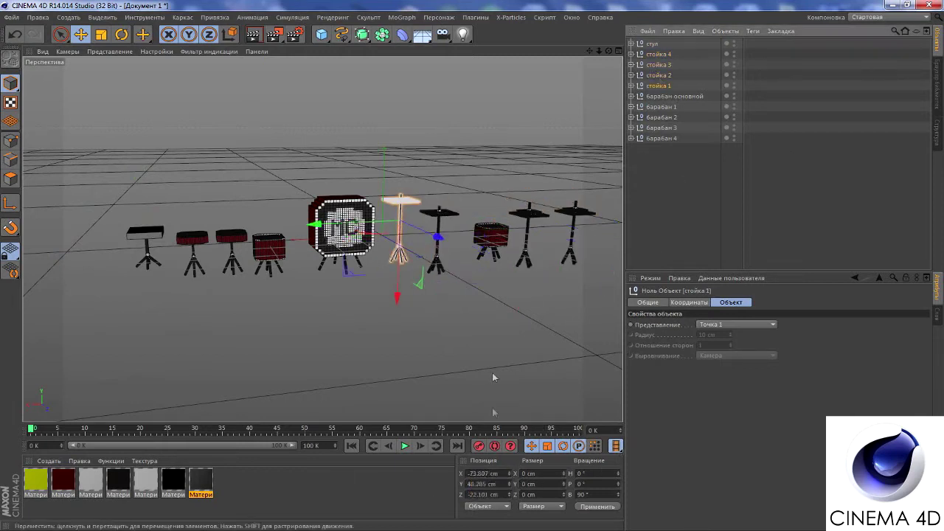
key("Return")
Set the Z position to 0 for барабан основной and барабан 1 through 4
left_click(675, 96)
key("Return")
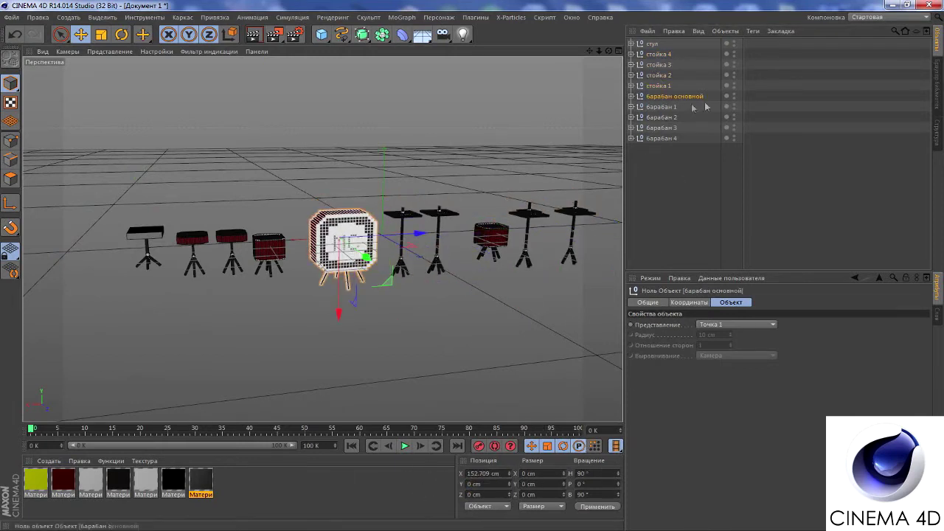
left_click(662, 107)
left_click(662, 117)
left_click(484, 484)
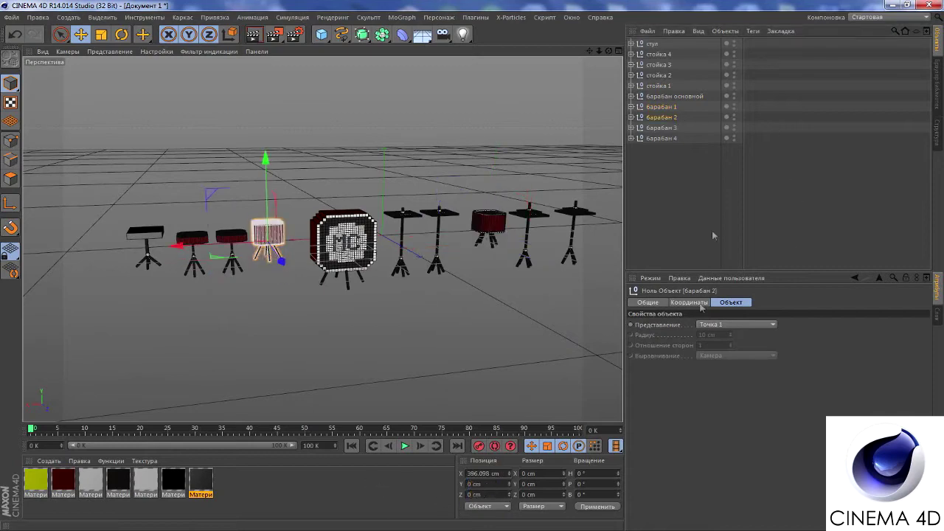
left_click(662, 128)
left_click(484, 484)
left_click(662, 138)
left_click(484, 484)
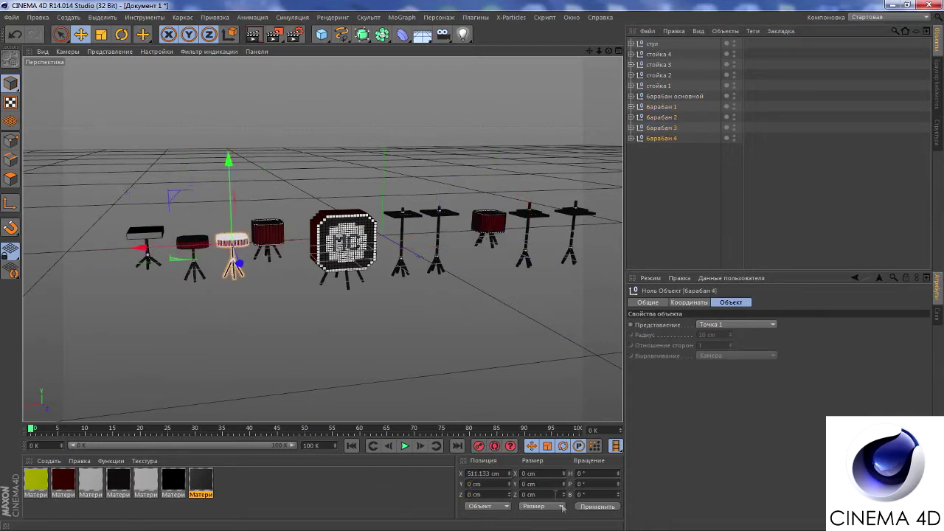
Render a quick preview to check that the kit stands in one straight row
left_click_drag(332, 221, 422, 87, "alt")
key("ctrl+r")
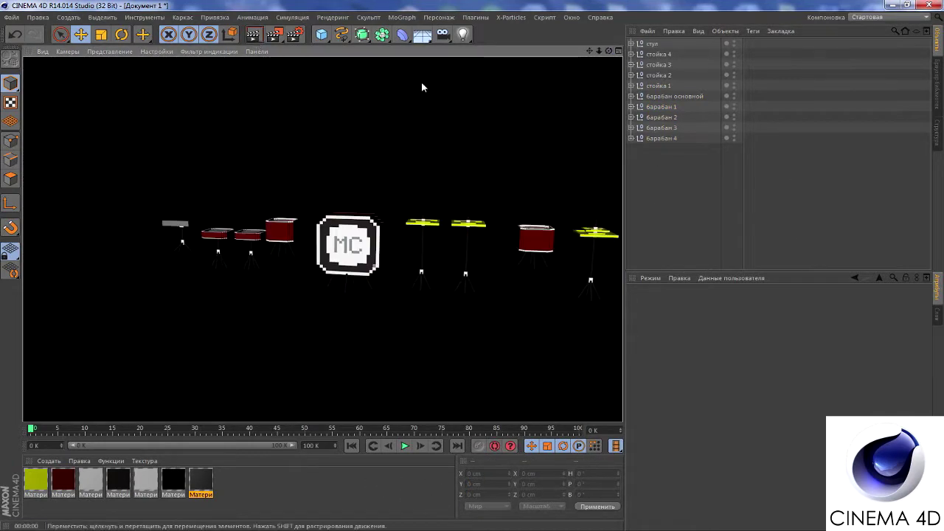
left_click_drag(608, 51, 608, 55)
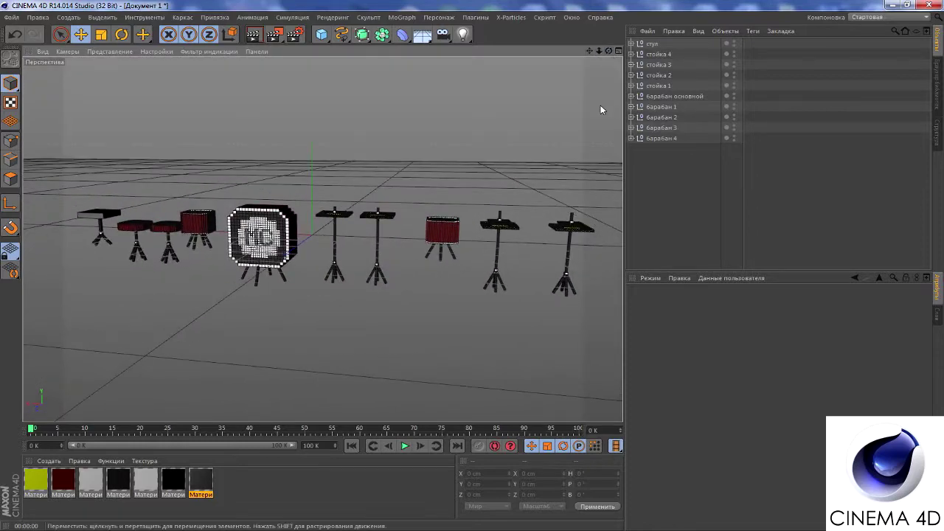
left_click(938, 316)
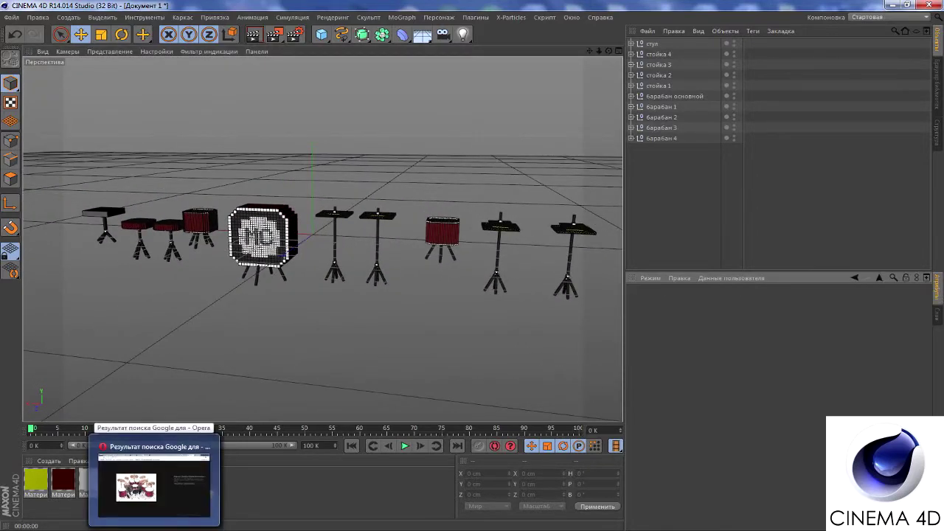
After checking a reference photo, group all kit objects under one new null
left_click(153, 484)
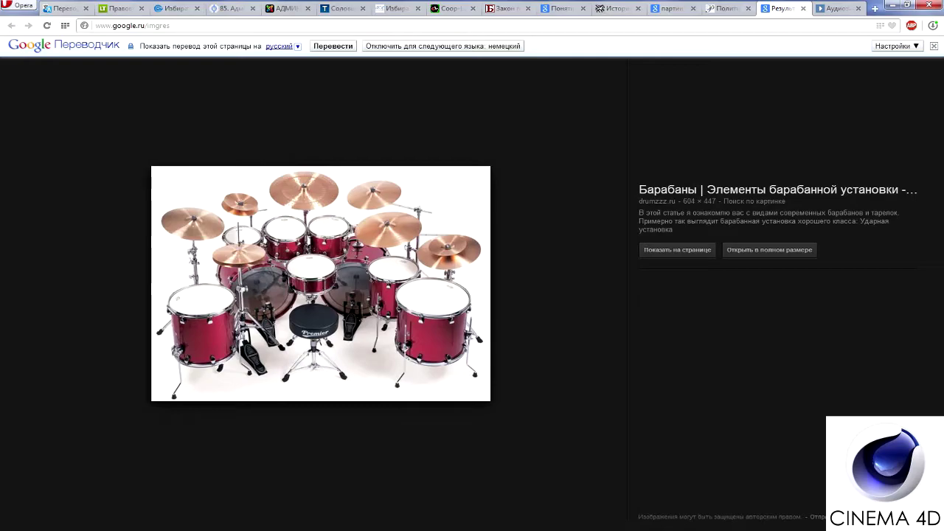
key("alt+Tab")
key("ctrl+a")
key("alt+g")
double_click(667, 44)
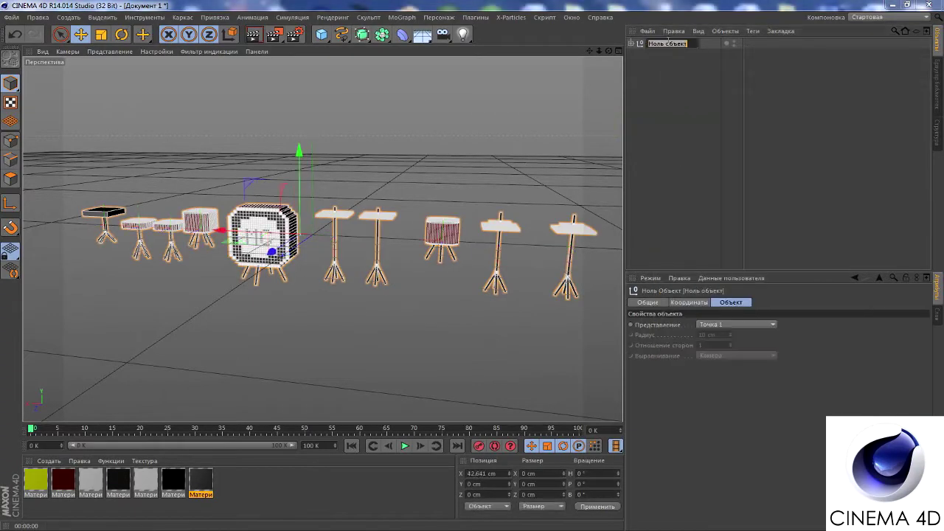
Name the kit group барабанная установка and expand it to show its parts
type("установка")
key("Return")
left_click(629, 43)
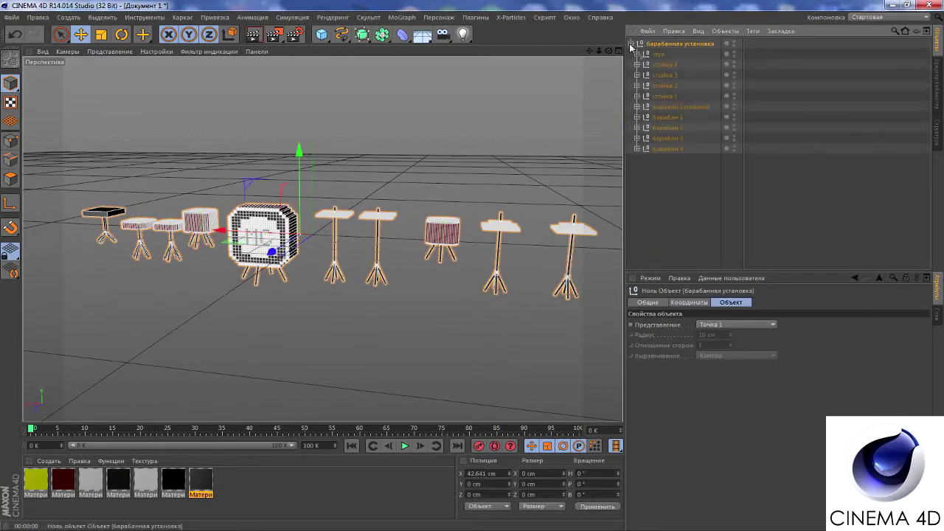
left_click(667, 173)
Add an empty Null object named текстуры inside the group
left_click(322, 33)
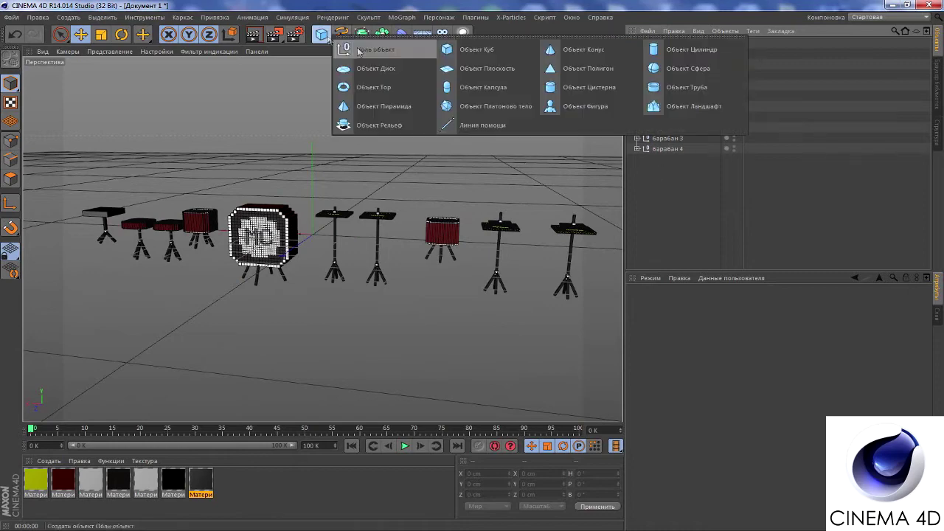
left_click(362, 42)
double_click(661, 160)
type("текстуры")
key("Return")
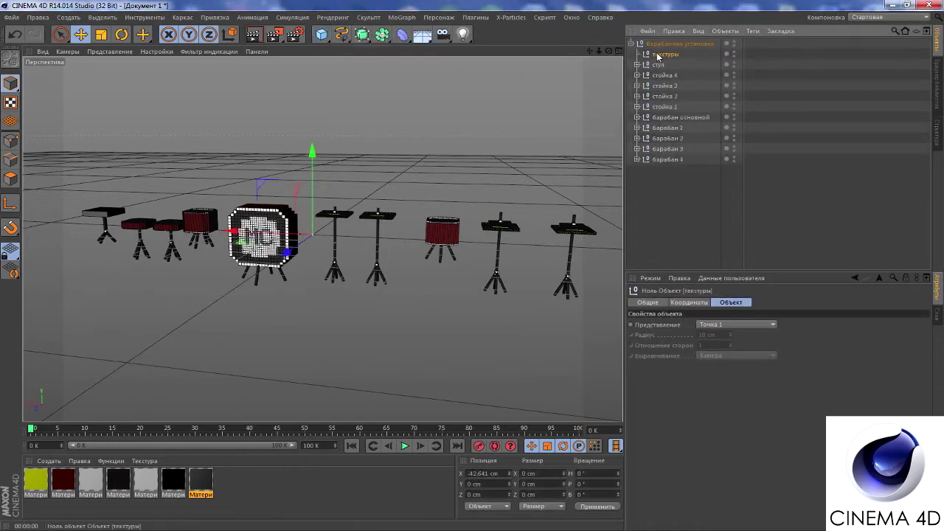
Select all the materials and create a new layer
key("ctrl+a")
left_click(936, 315)
double_click(663, 332)
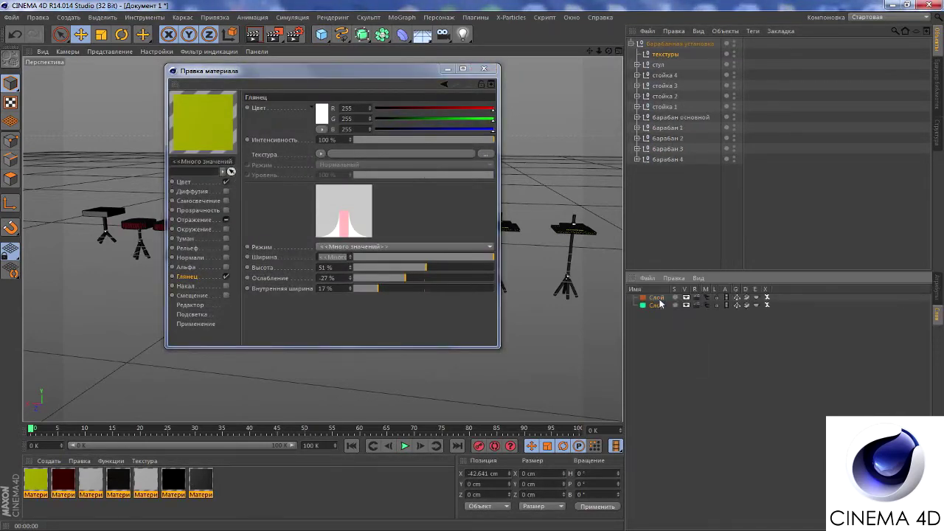
Name the first layer текстуры and add a second layer, элементы, coloured yellow
double_click(651, 297)
type("текстуры")
key("Return")
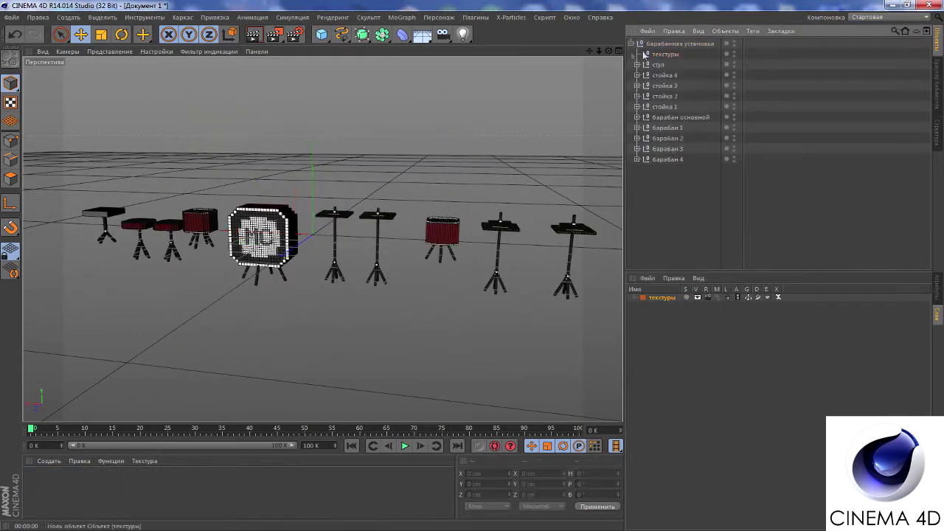
left_click(678, 44)
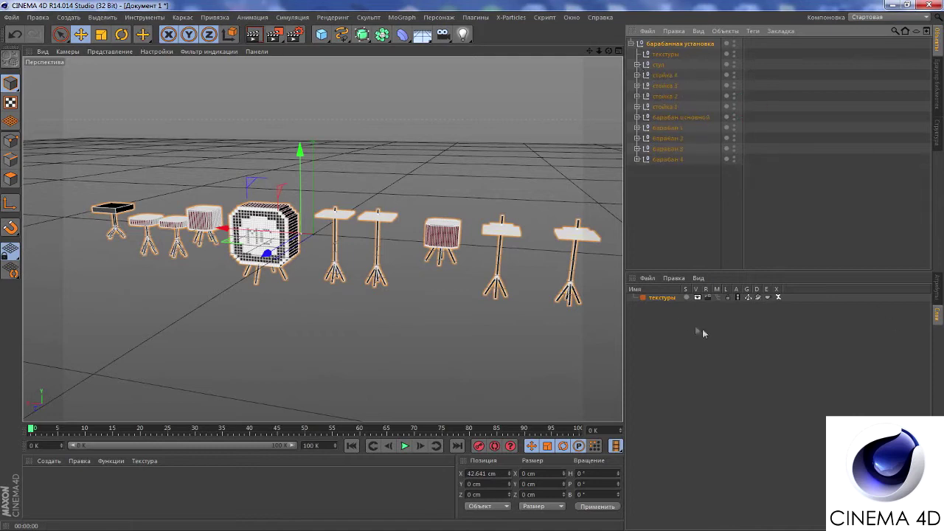
double_click(656, 306)
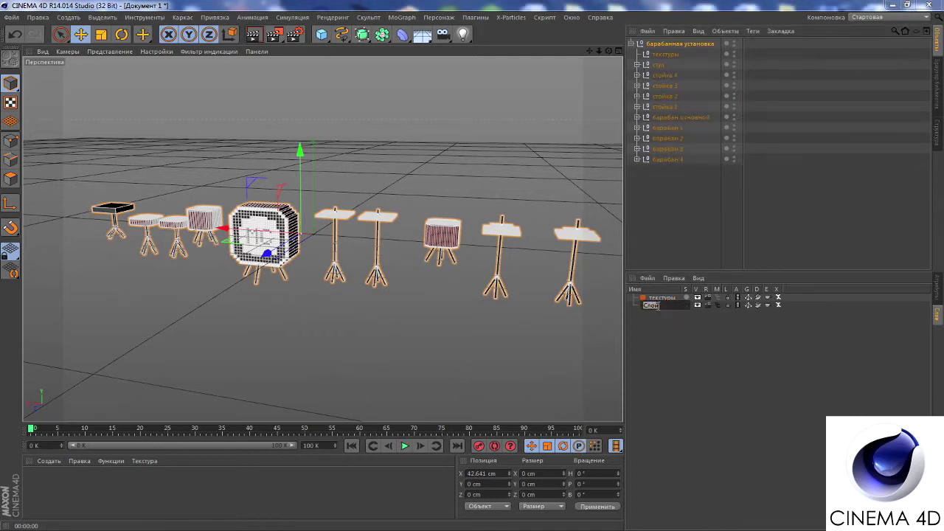
key("Return")
left_click(643, 306)
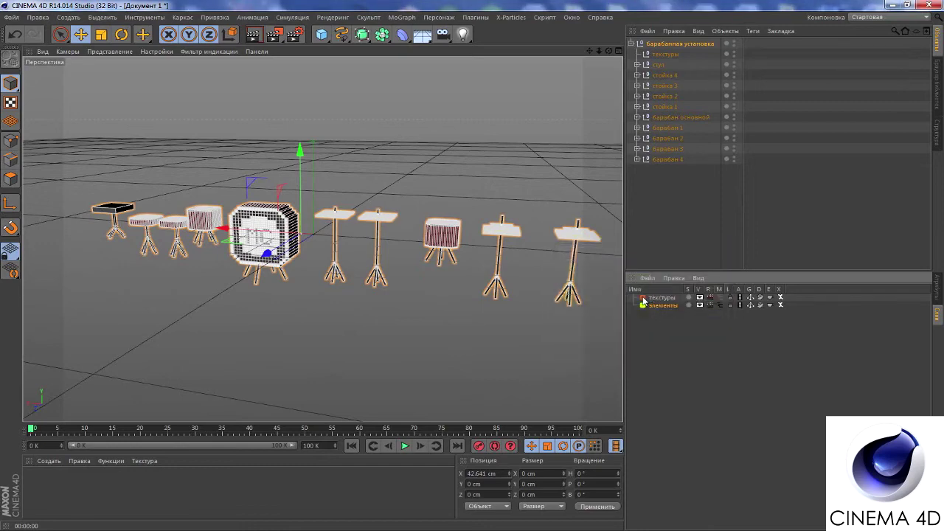
left_click(629, 350)
Assign the стул stool and стойка 4 to the элементы layer
left_click(637, 64)
left_click(664, 75)
left_click(726, 75)
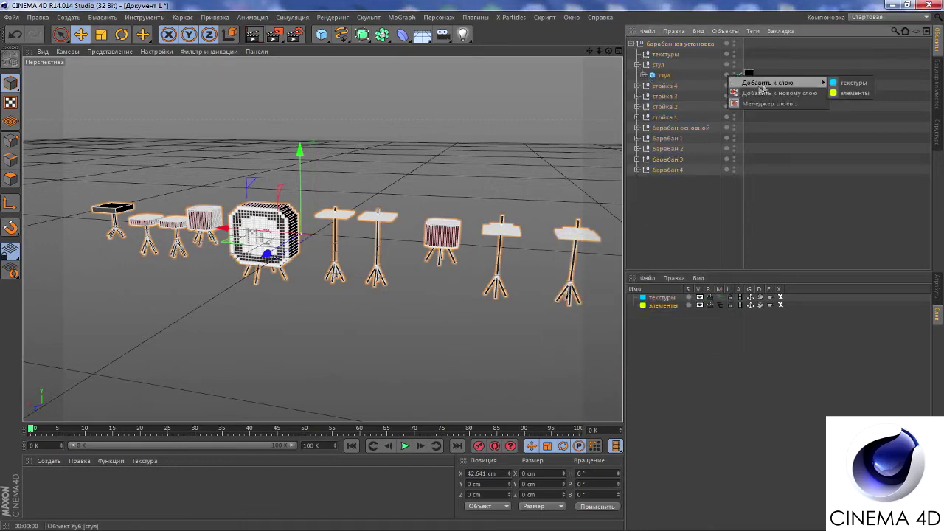
left_click(774, 91)
left_click(636, 64)
left_click(636, 75)
left_click(670, 85)
left_click(727, 86)
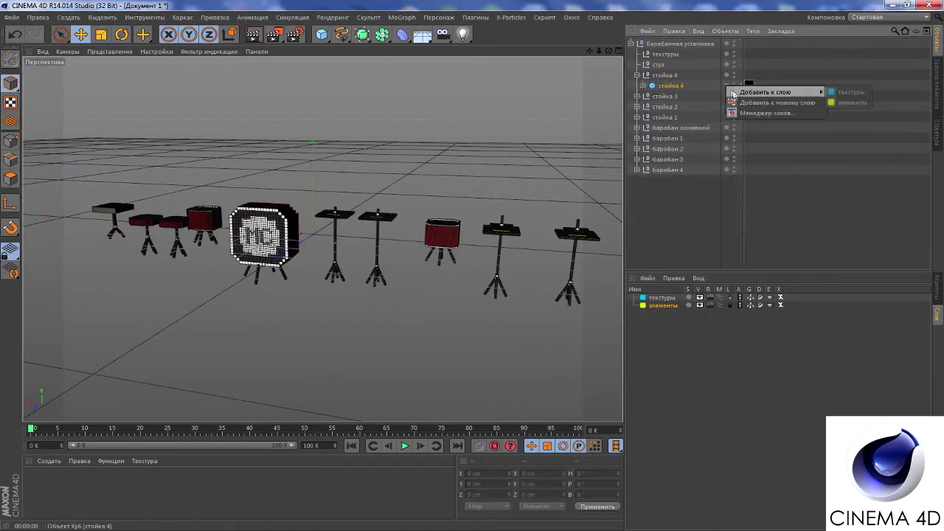
left_click(845, 105)
left_click(636, 74)
Assign stands стойка 3, стойка 2 and стойка 1 to the элементы layer
left_click(637, 86)
left_click(671, 96)
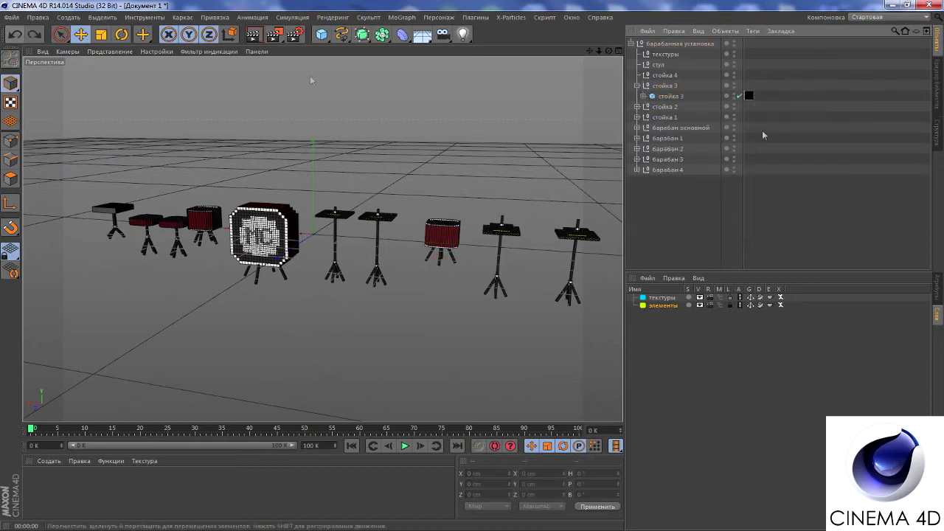
left_click(852, 113)
left_click(636, 86)
left_click(637, 96)
left_click(636, 117)
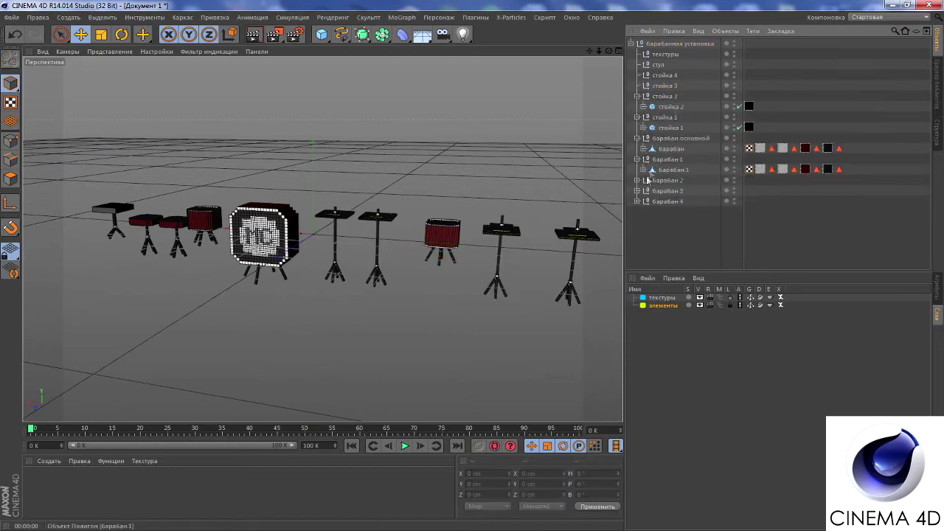
left_click(670, 127)
left_click(727, 128)
left_click(845, 125)
left_click(637, 96)
left_click(636, 106)
Put барабан 1, 2 and 3 on the layer, then reselect the drum-kit group and stool
left_click(636, 118)
left_click(848, 155)
left_click(636, 127)
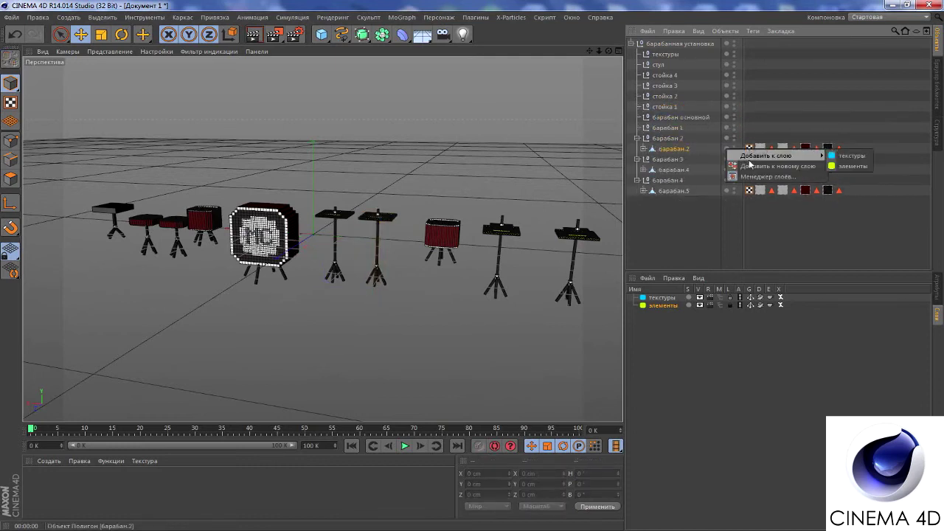
left_click(637, 137)
left_click(865, 180)
left_click(636, 148)
left_click(637, 159)
left_click(937, 286)
left_click(639, 44)
left_click(658, 64)
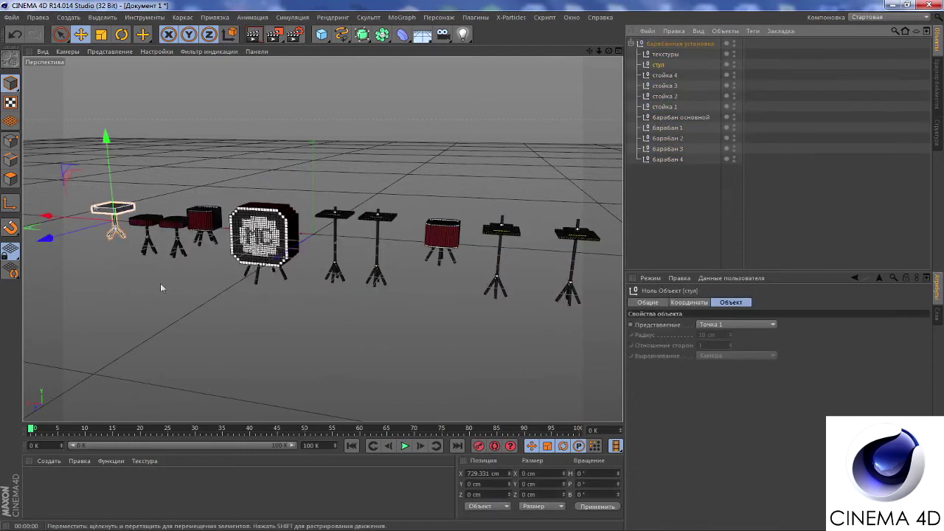